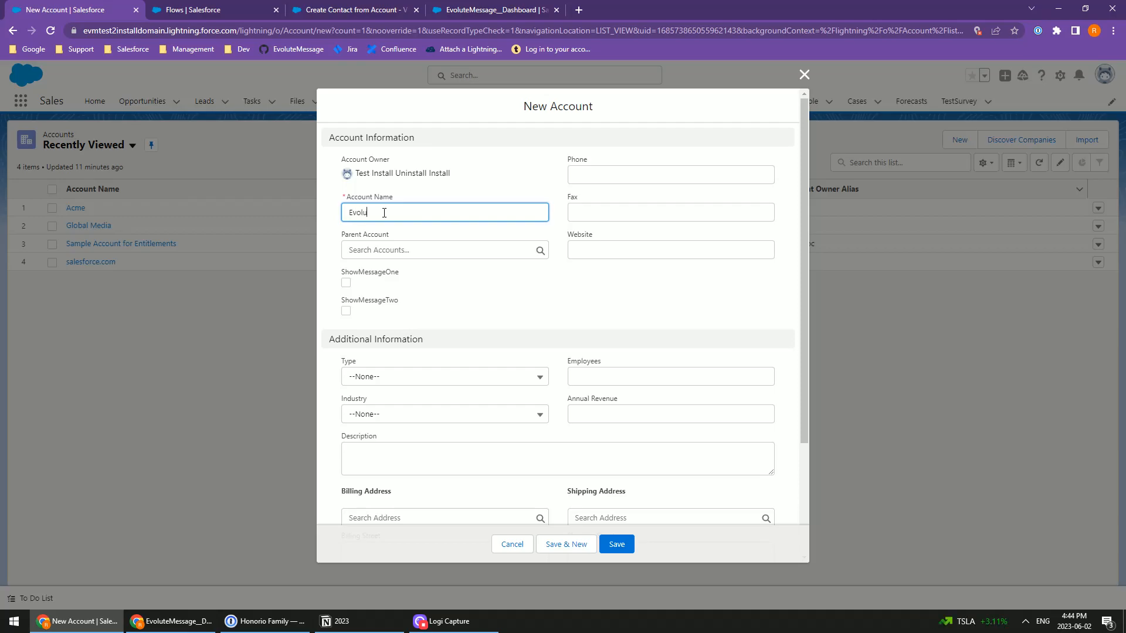
# Save the new EvoluteMessage account and submit the contact's first and last name in the Create Contact from Account form.
pyautogui.click(617, 544)
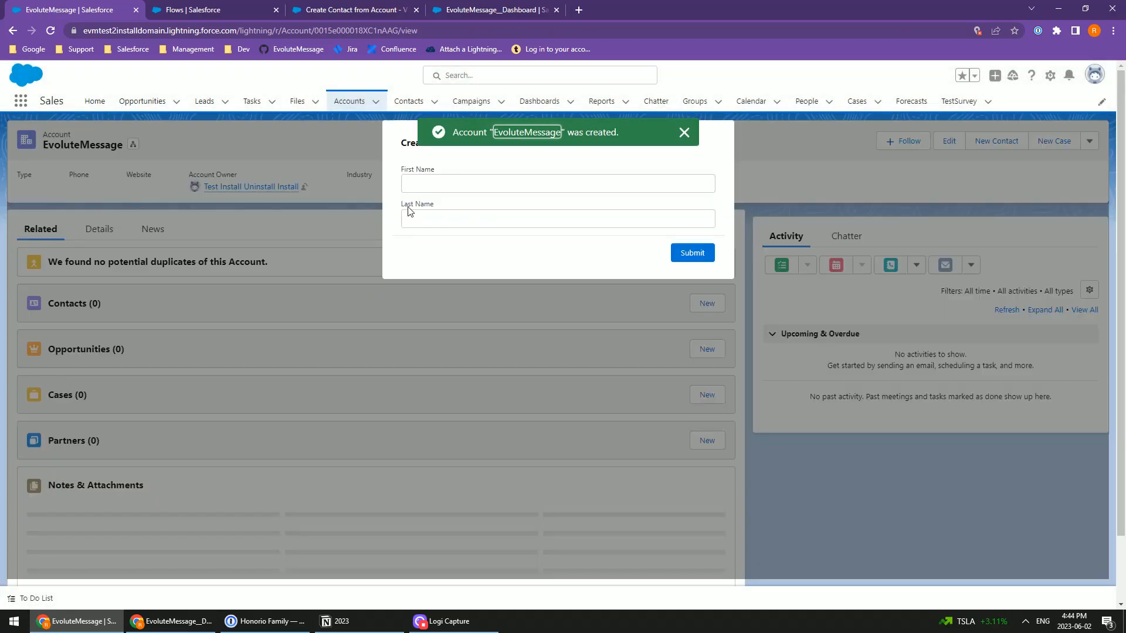
pyautogui.click(684, 132)
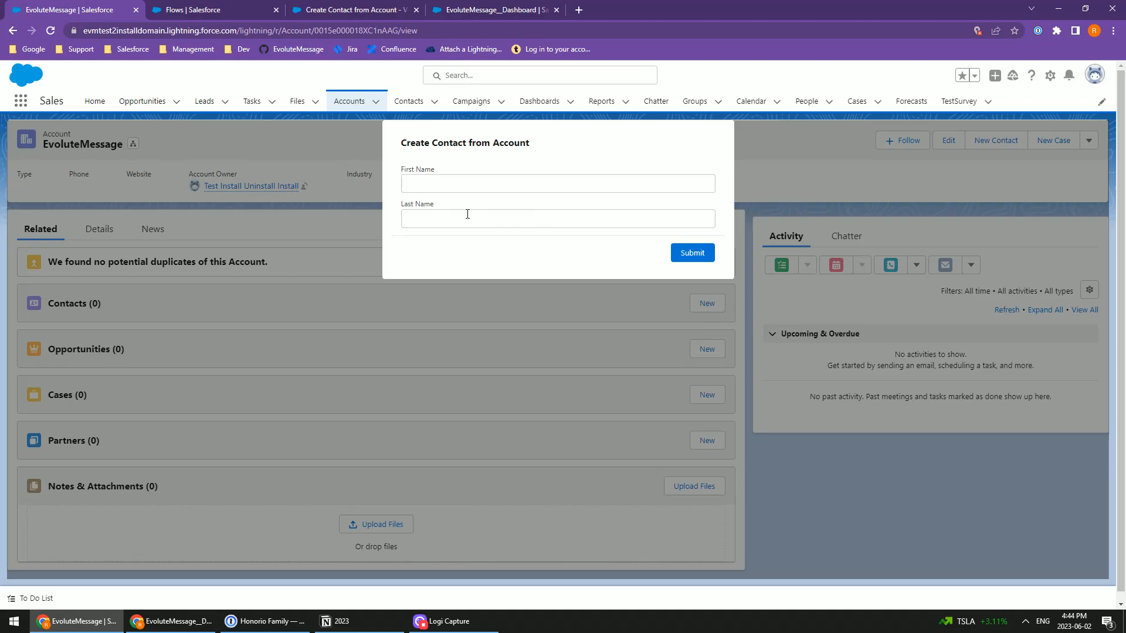
pyautogui.click(431, 185)
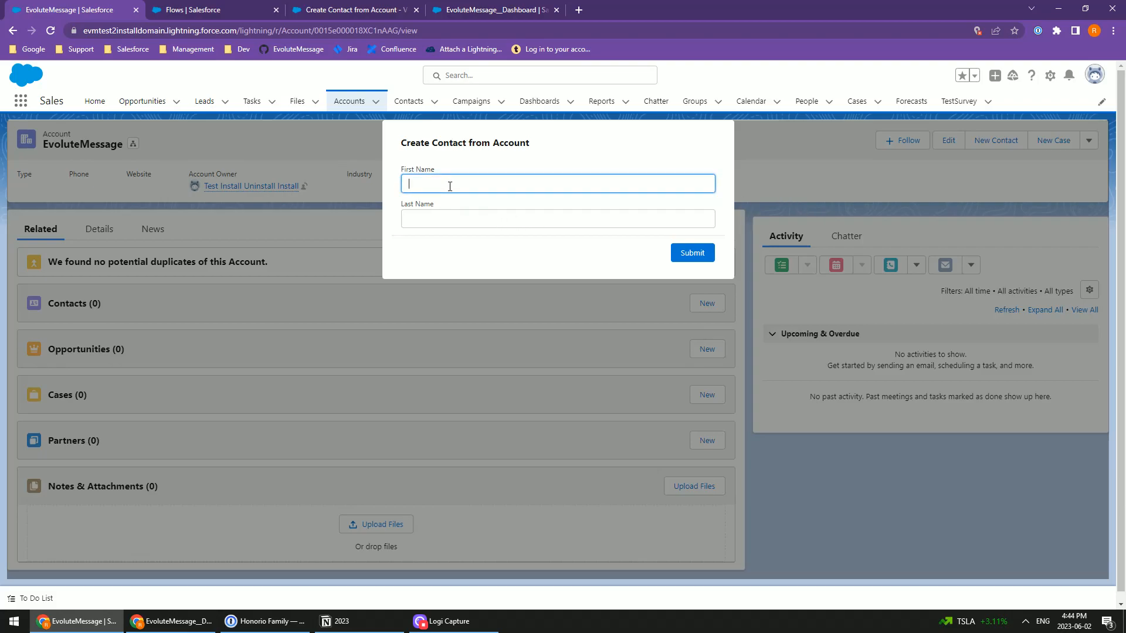
pyautogui.press('Tab')
pyautogui.write('Honorio')
pyautogui.press('Return')
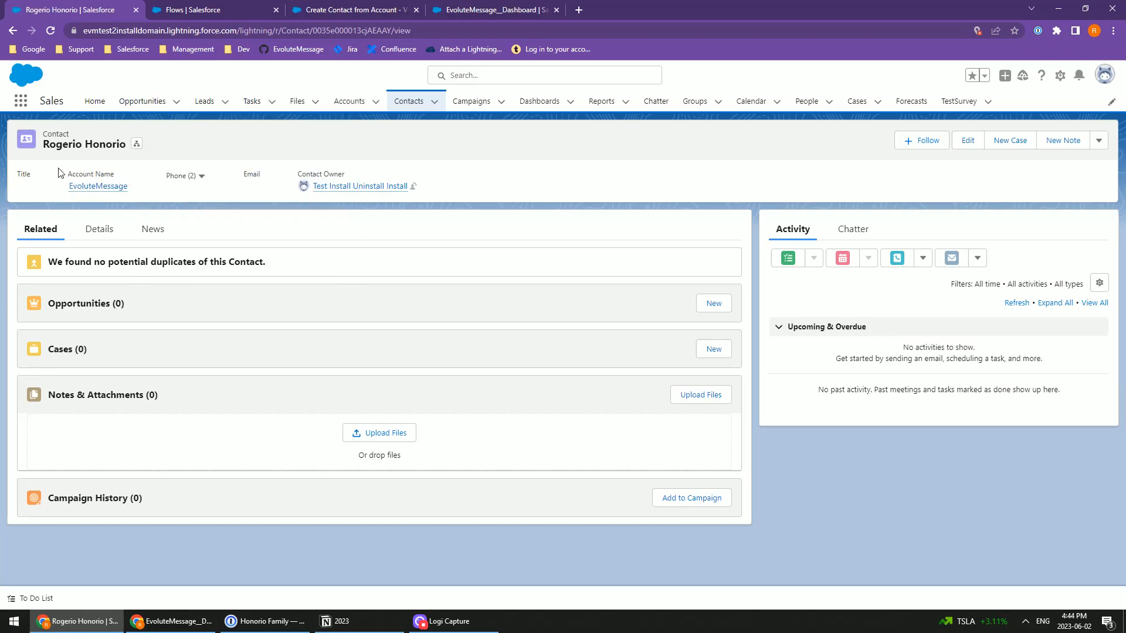
# Open the new contact's parent account and reload it to check its related contacts.
pyautogui.click(91, 186)
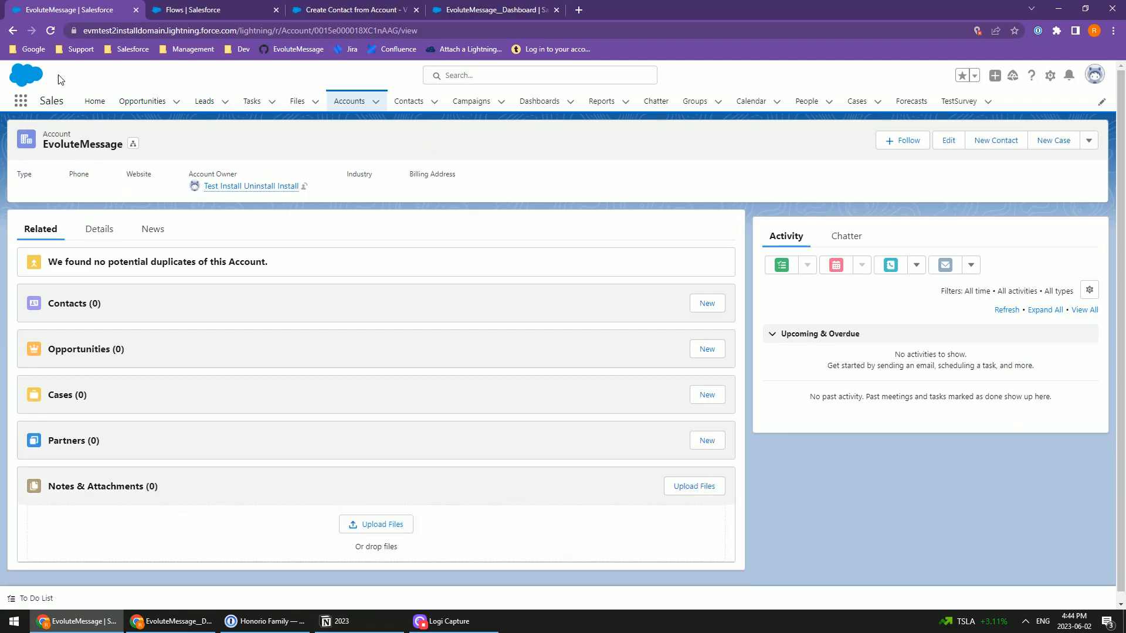
pyautogui.click(51, 30)
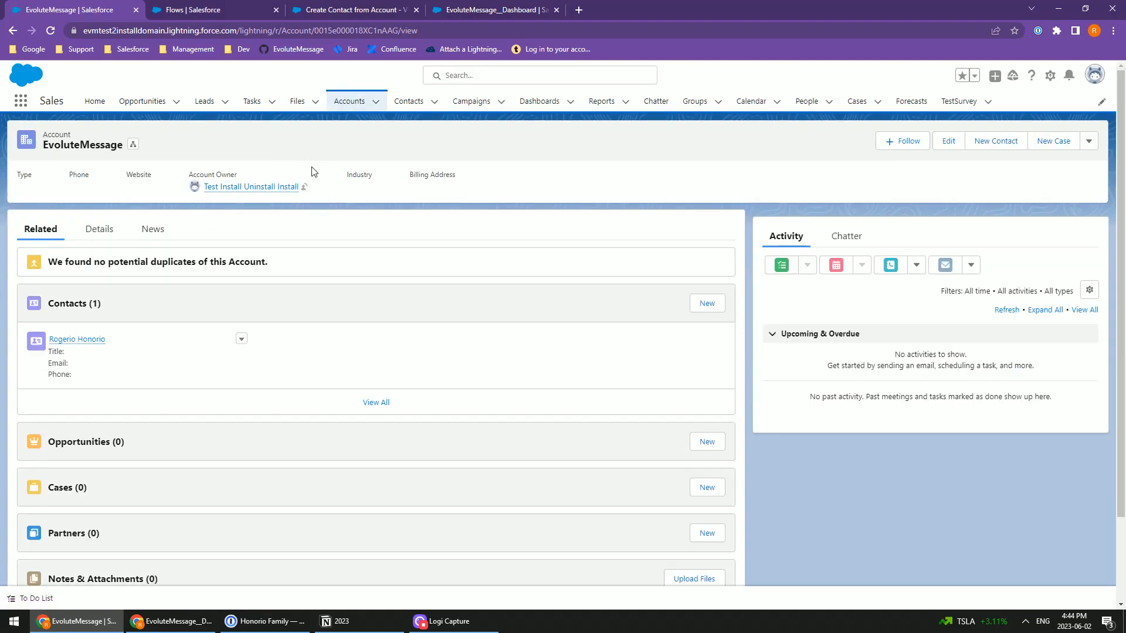
# Switch to the other browser window and open the Service app from the Burlington Textiles opportunity page.
pyautogui.click(176, 623)
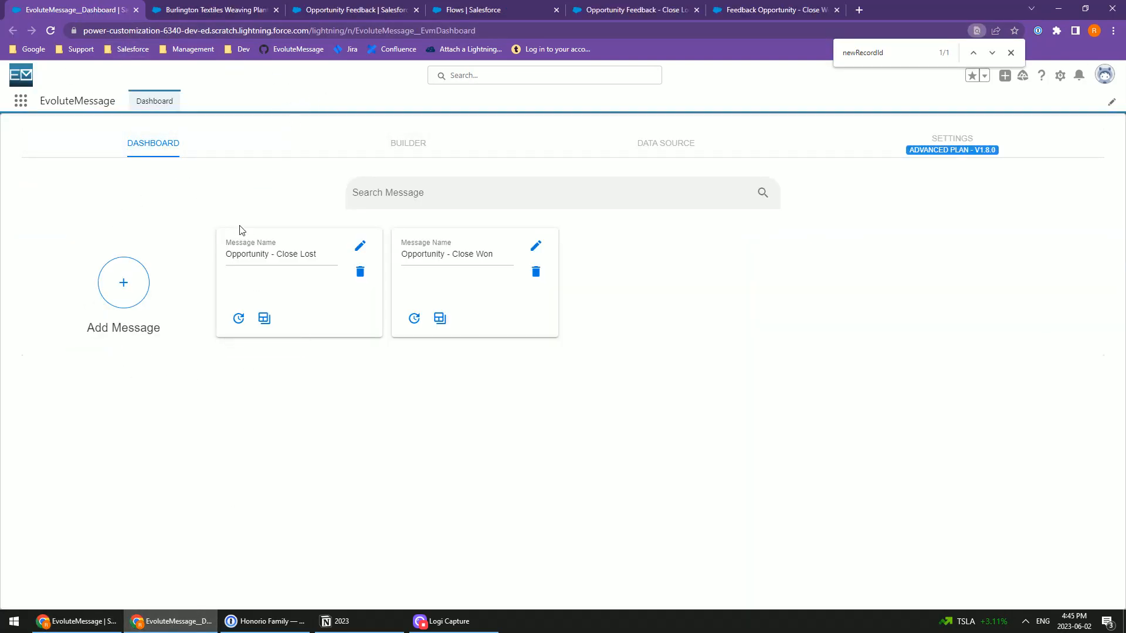
pyautogui.click(209, 8)
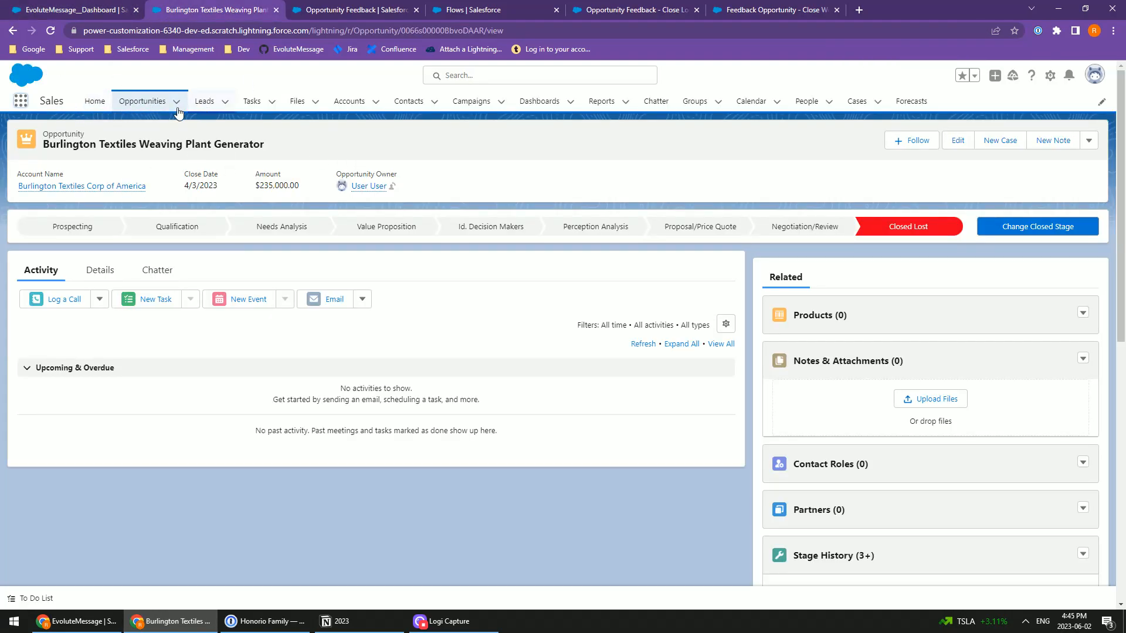
pyautogui.click(21, 100)
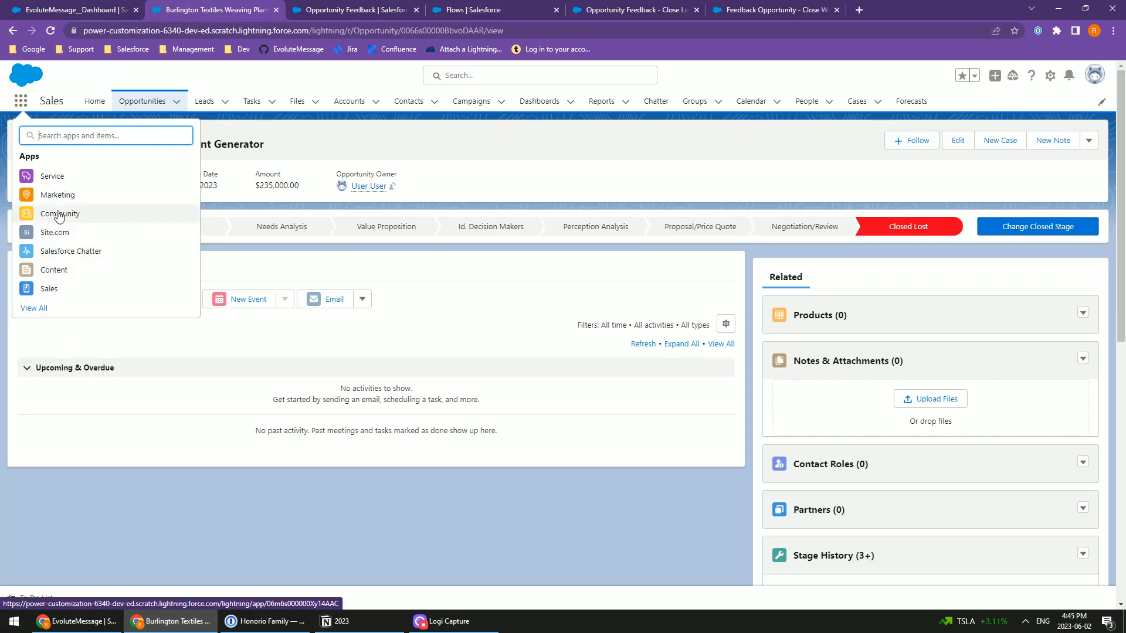
pyautogui.click(52, 176)
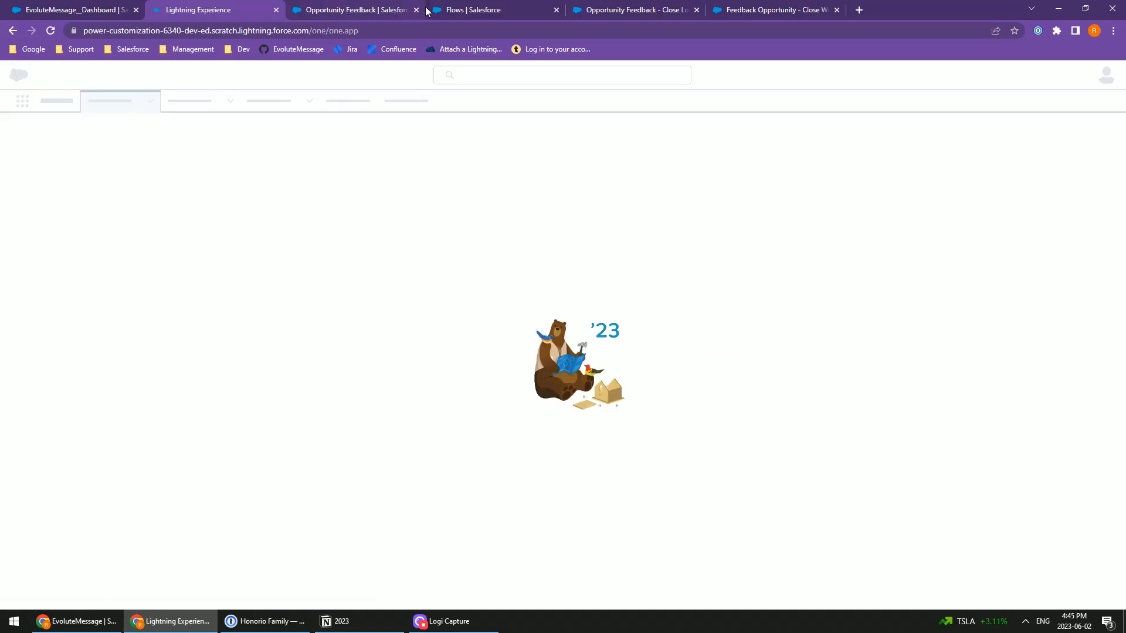
# Close the browser tabs for Opportunity Feedback, Flows and the two feedback flows, Close Lost and Close Won.
pyautogui.click(422, 10)
pyautogui.click(416, 10)
pyautogui.click(416, 10)
pyautogui.click(417, 10)
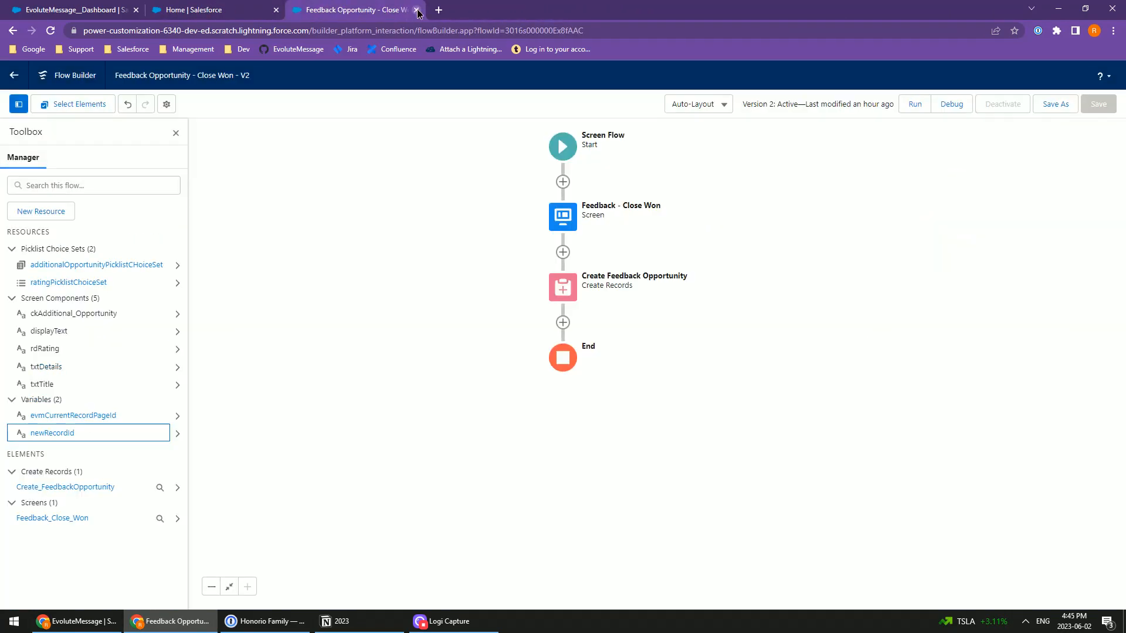
pyautogui.click(416, 10)
pyautogui.click(620, 97)
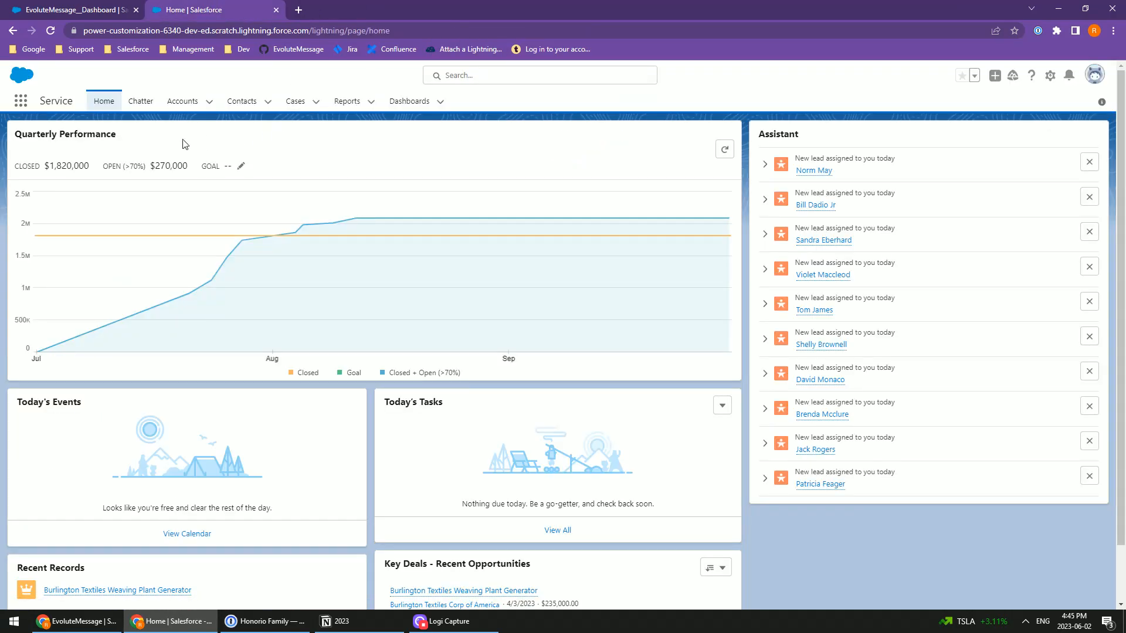
# Show the All Accounts list view for accounts and pin it as the default.
pyautogui.click(186, 103)
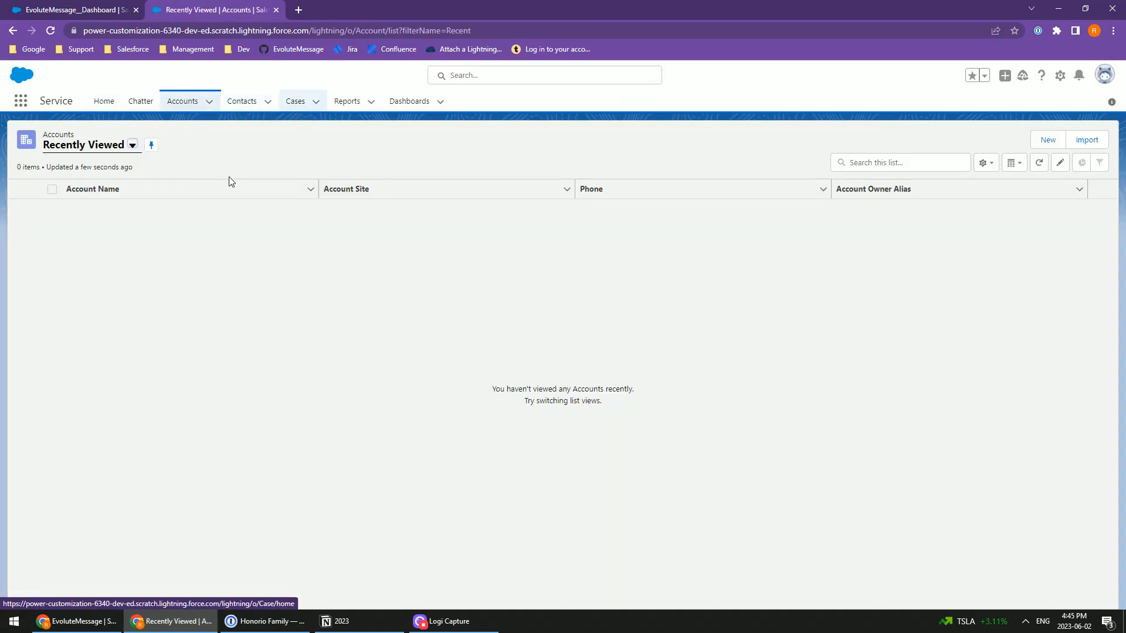
pyautogui.click(132, 145)
pyautogui.click(101, 187)
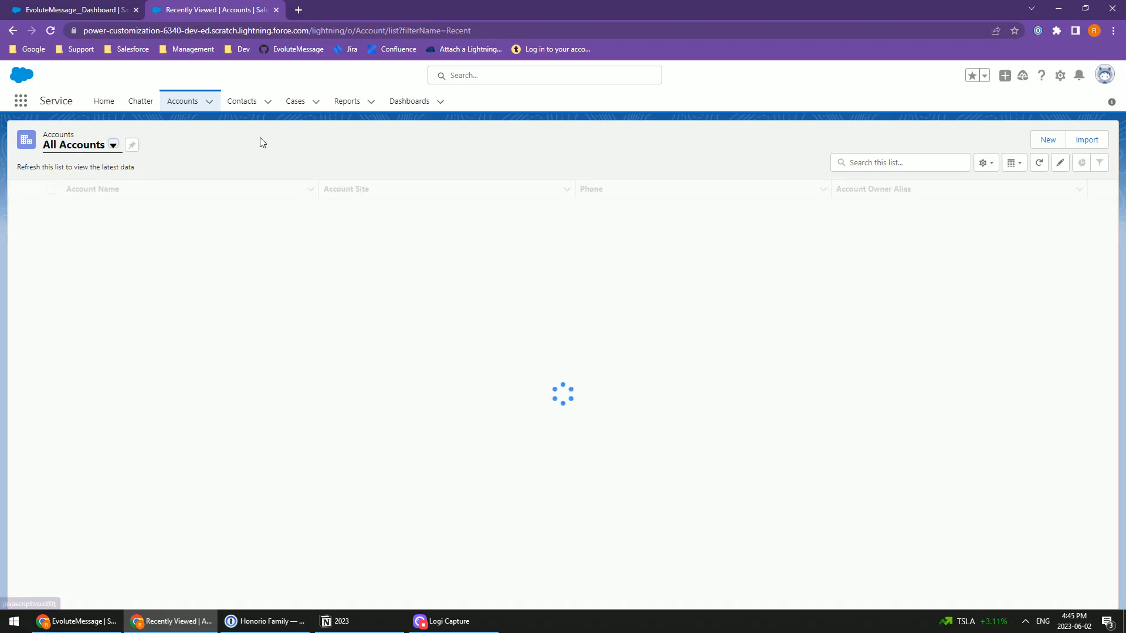
pyautogui.click(132, 145)
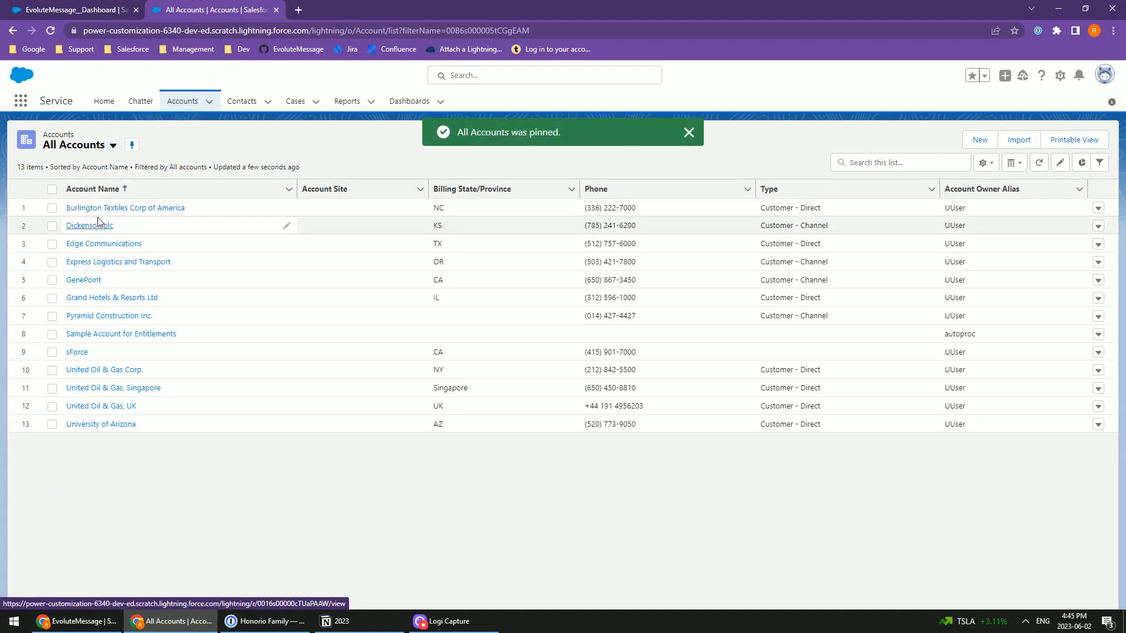
# Create a new account named EvoluteMessage and dismiss the notification.
pyautogui.click(979, 141)
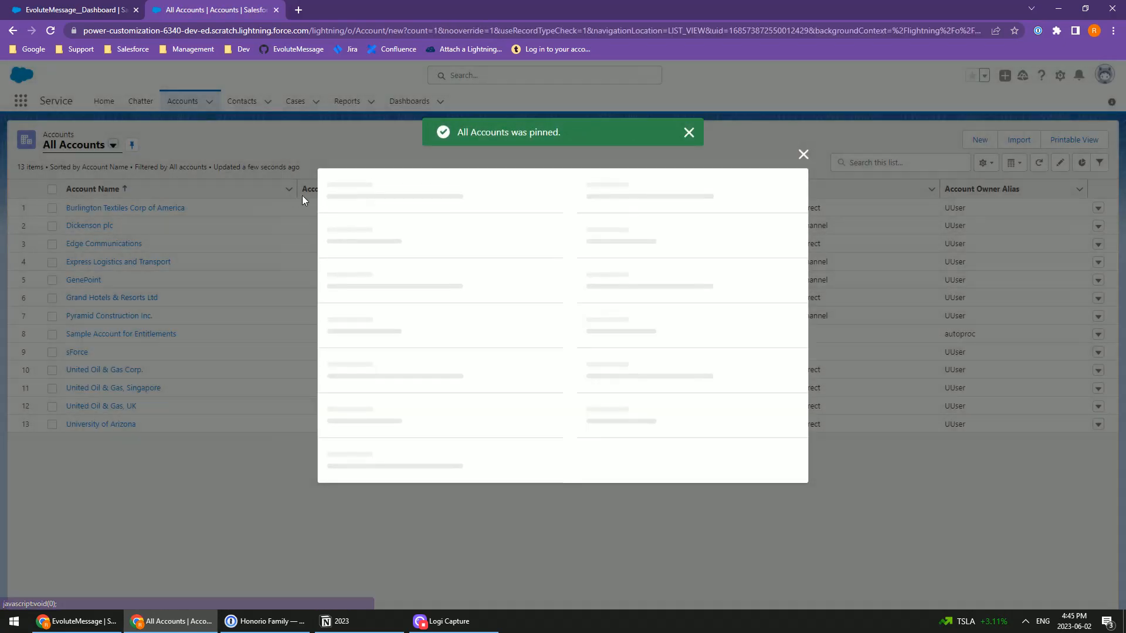
pyautogui.write('EvoluteMessage')
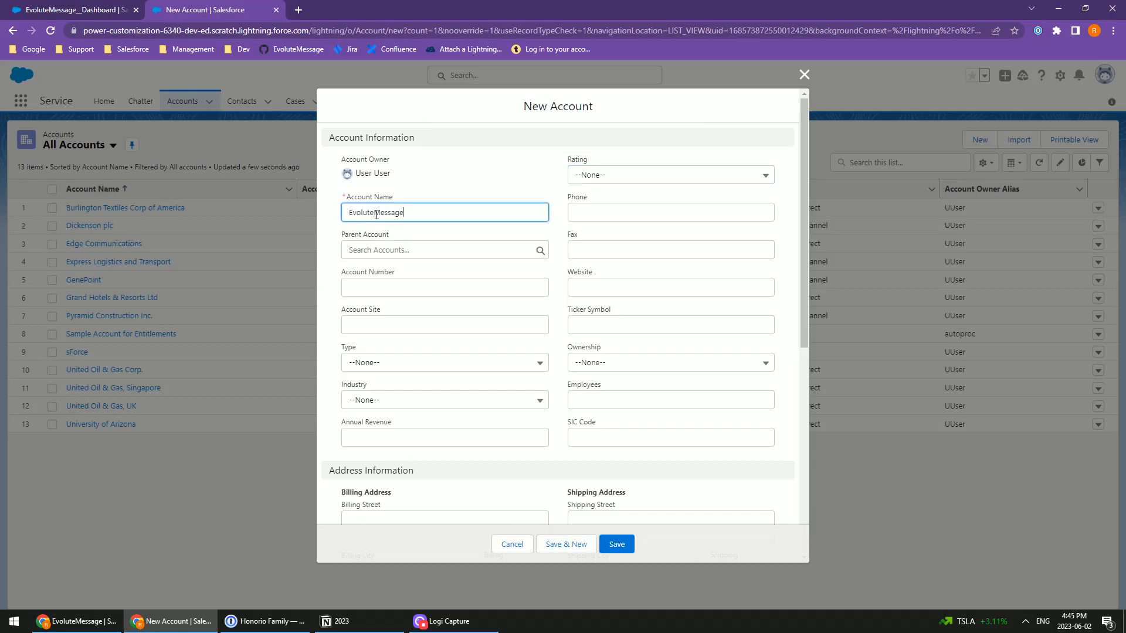
pyautogui.click(619, 546)
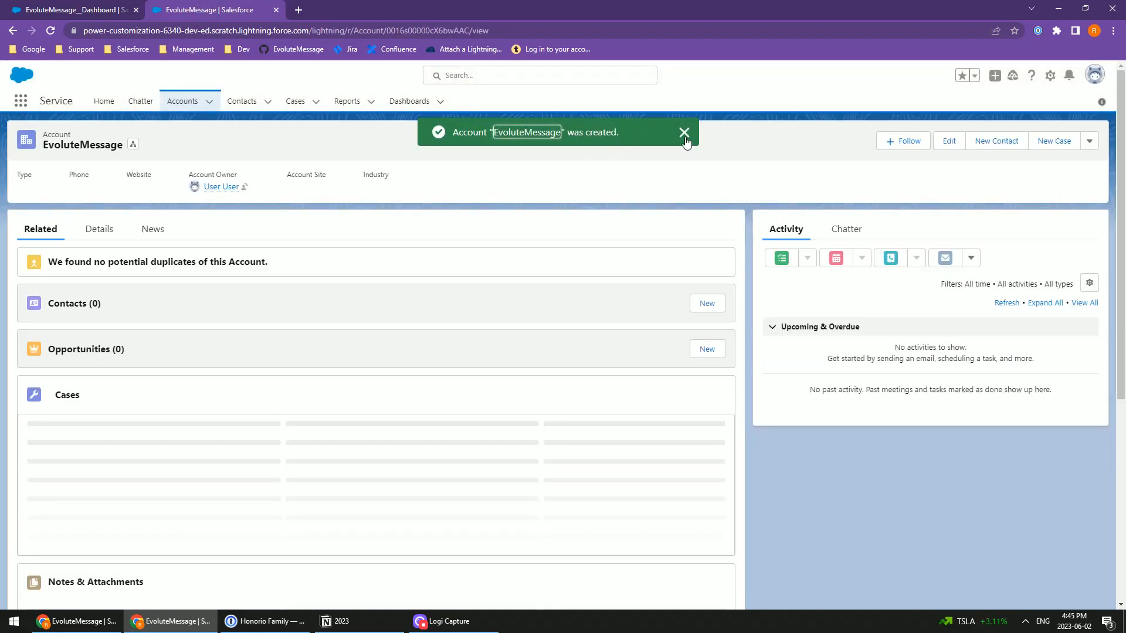
pyautogui.click(684, 138)
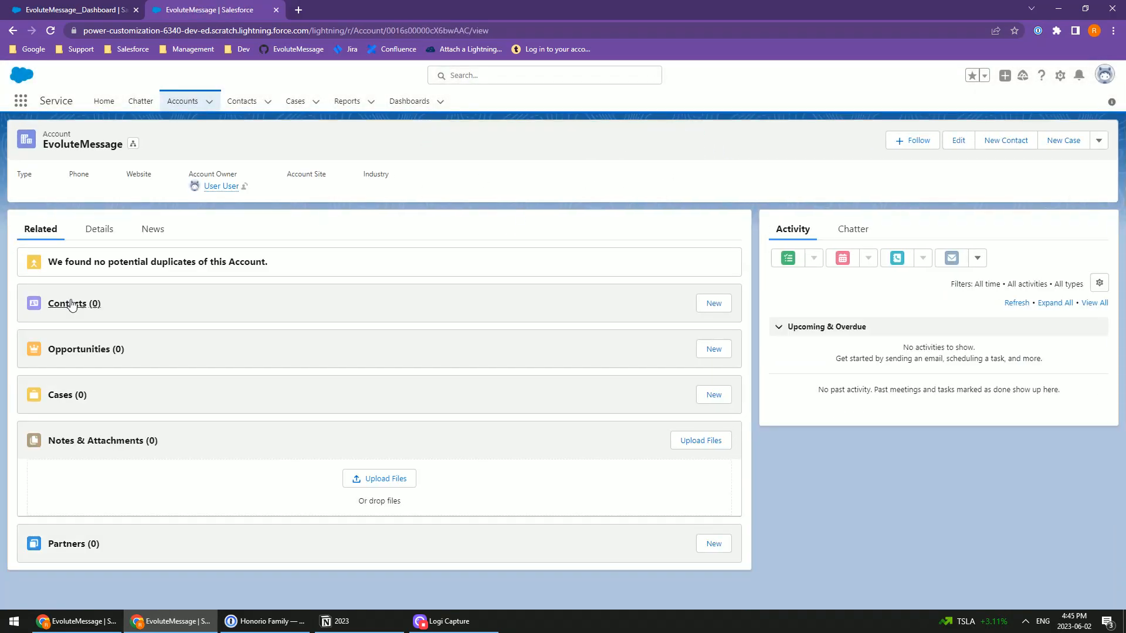
# Look at the New Contact form from the account's related contacts and close it without saving.
pyautogui.click(713, 306)
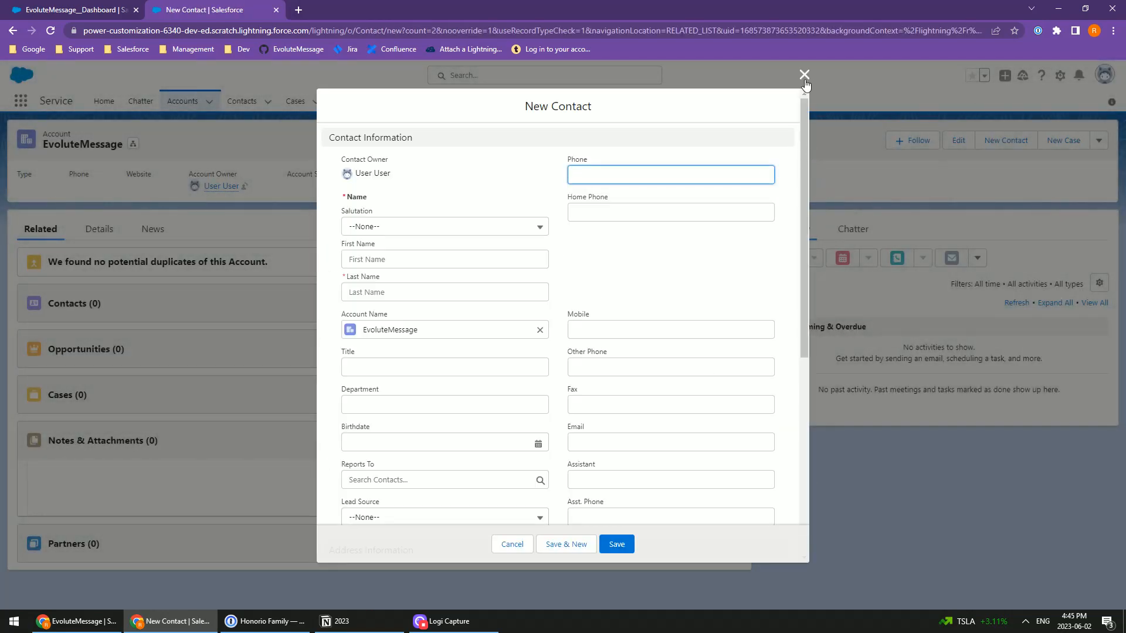
pyautogui.click(803, 74)
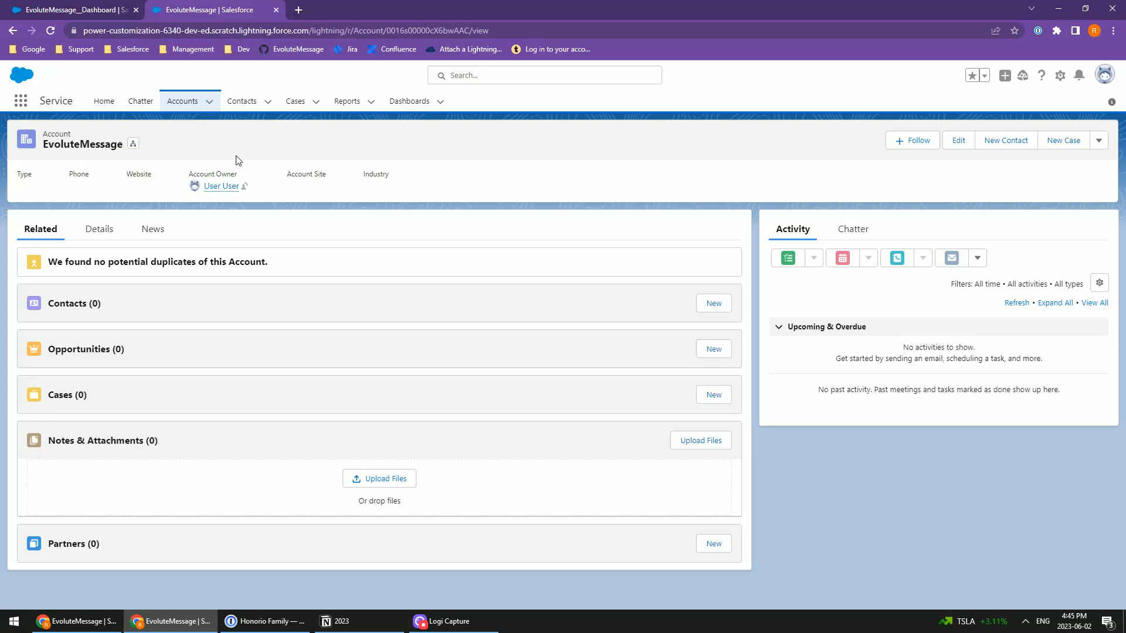
pyautogui.click(98, 10)
pyautogui.hotkey('ctrl', 'Tab')
# Open Setup, search for Flow and go to the Flows page.
pyautogui.click(1060, 75)
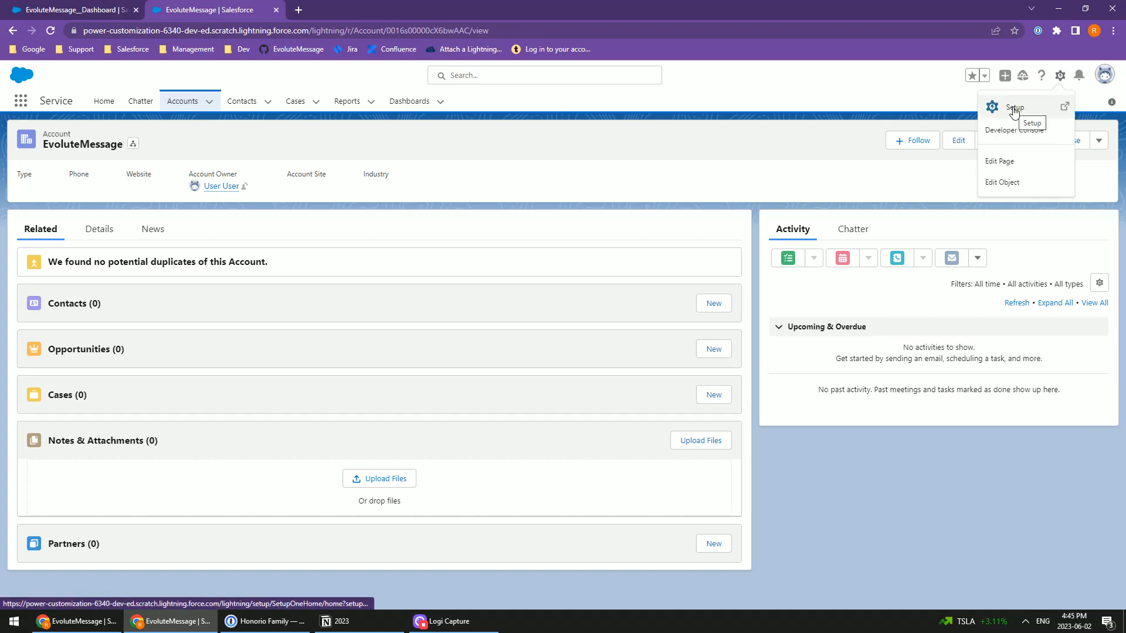
pyautogui.click(1014, 109)
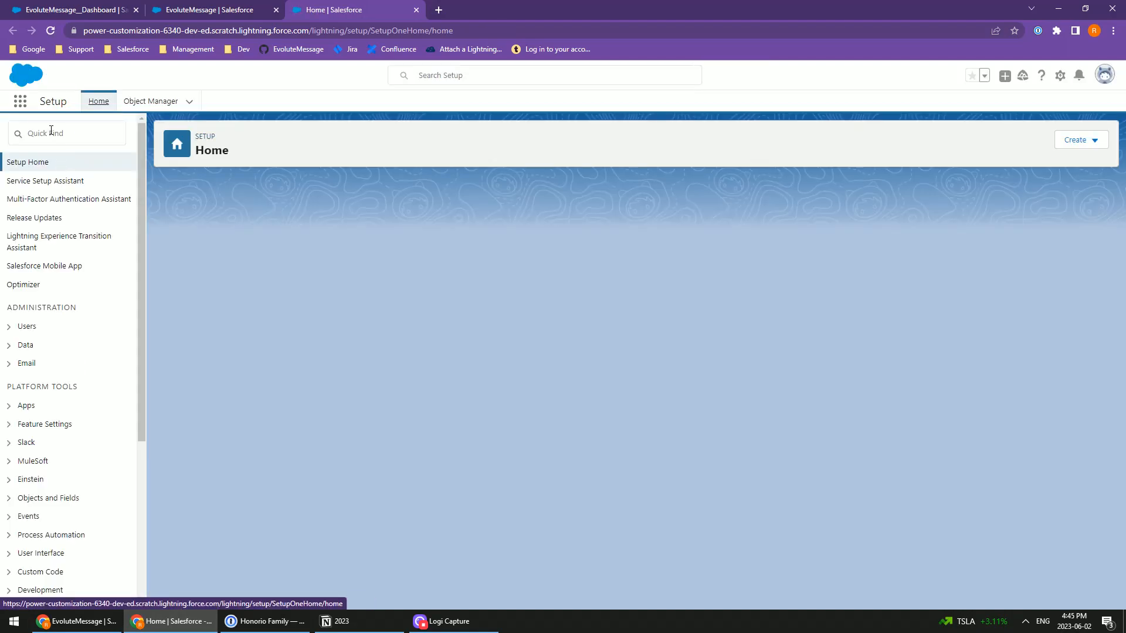
pyautogui.click(51, 130)
pyautogui.write('F')
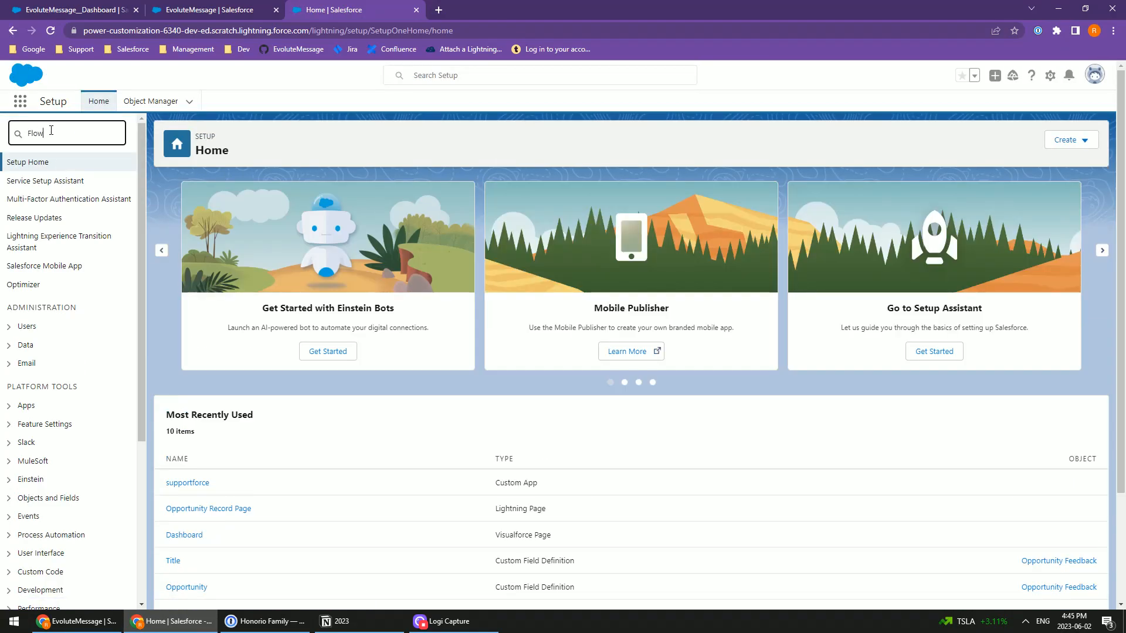
pyautogui.write('low')
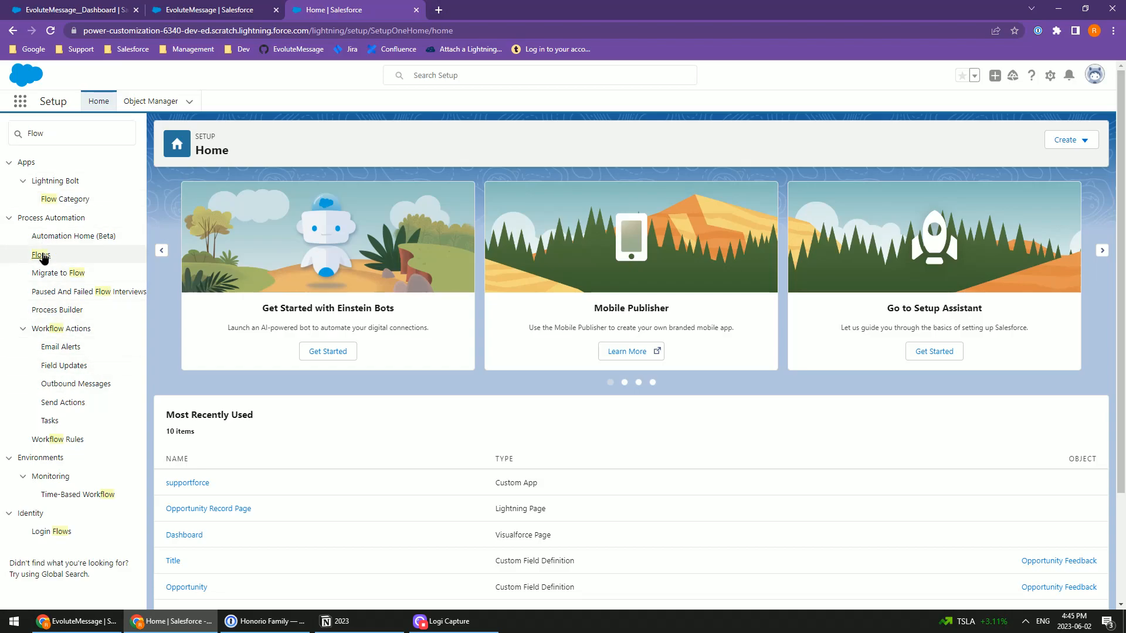
pyautogui.click(42, 256)
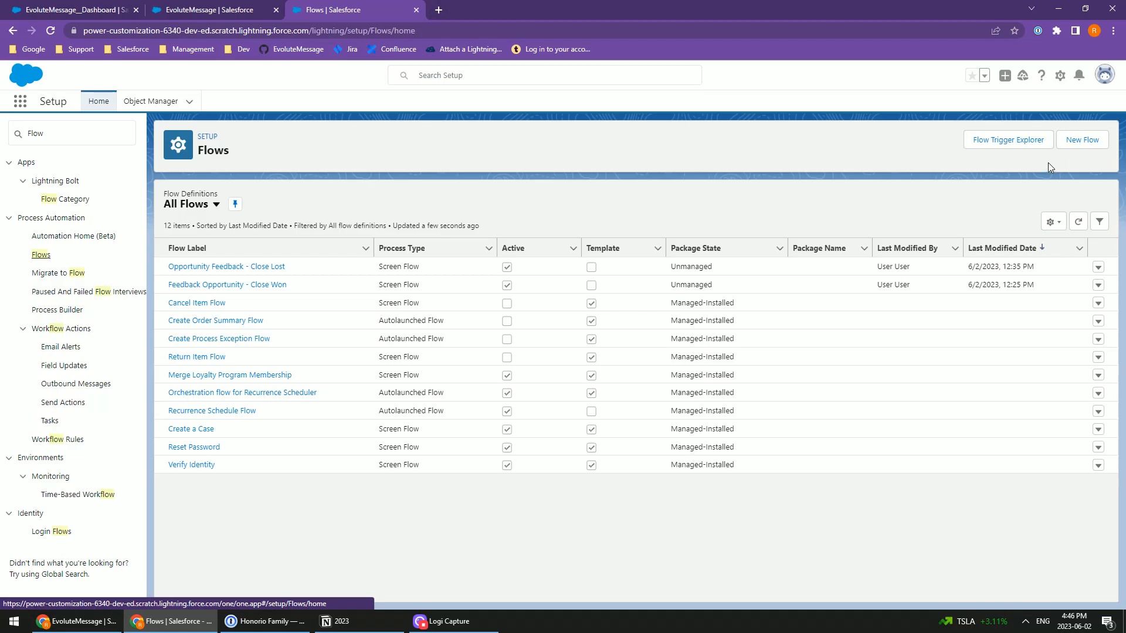
# Create a new Screen Flow and add a Screen element after its start.
pyautogui.click(1079, 149)
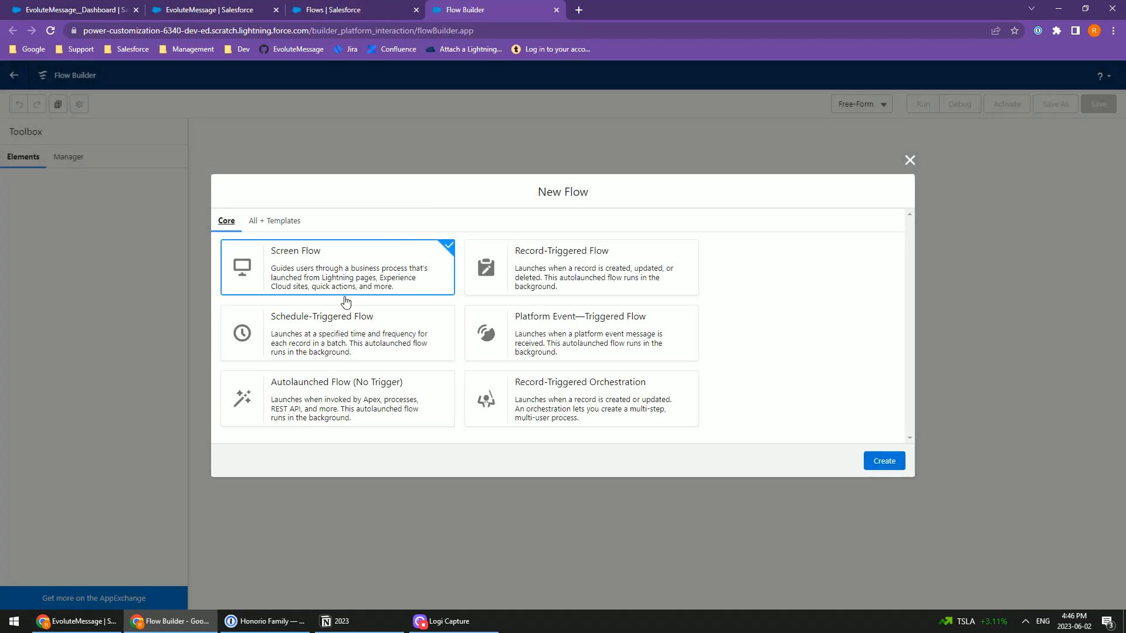
pyautogui.click(884, 462)
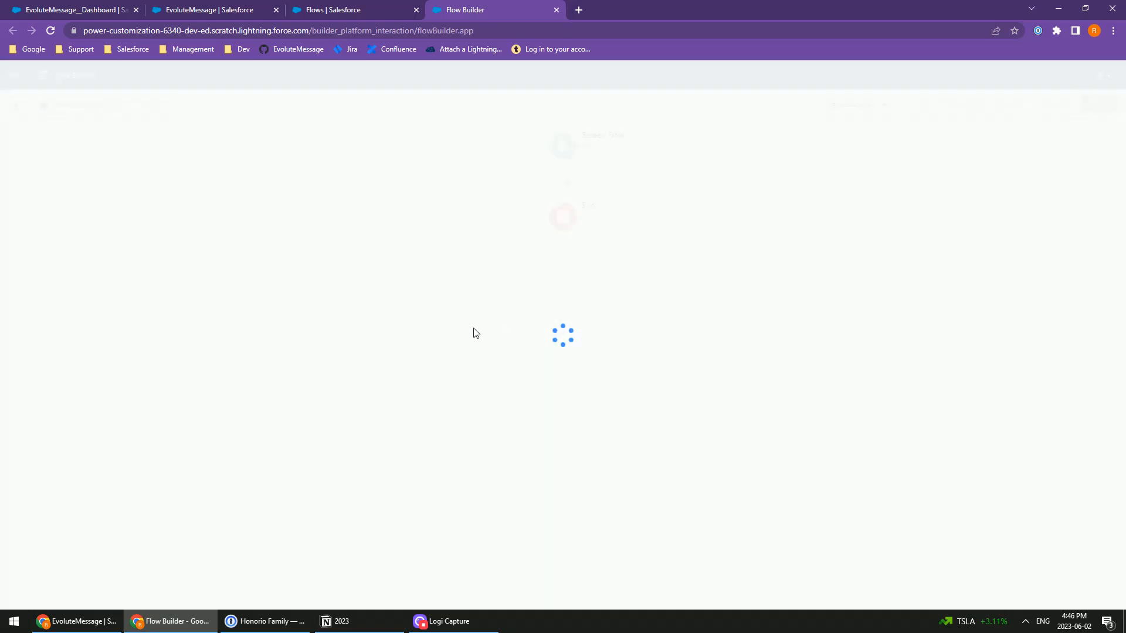
pyautogui.click(563, 214)
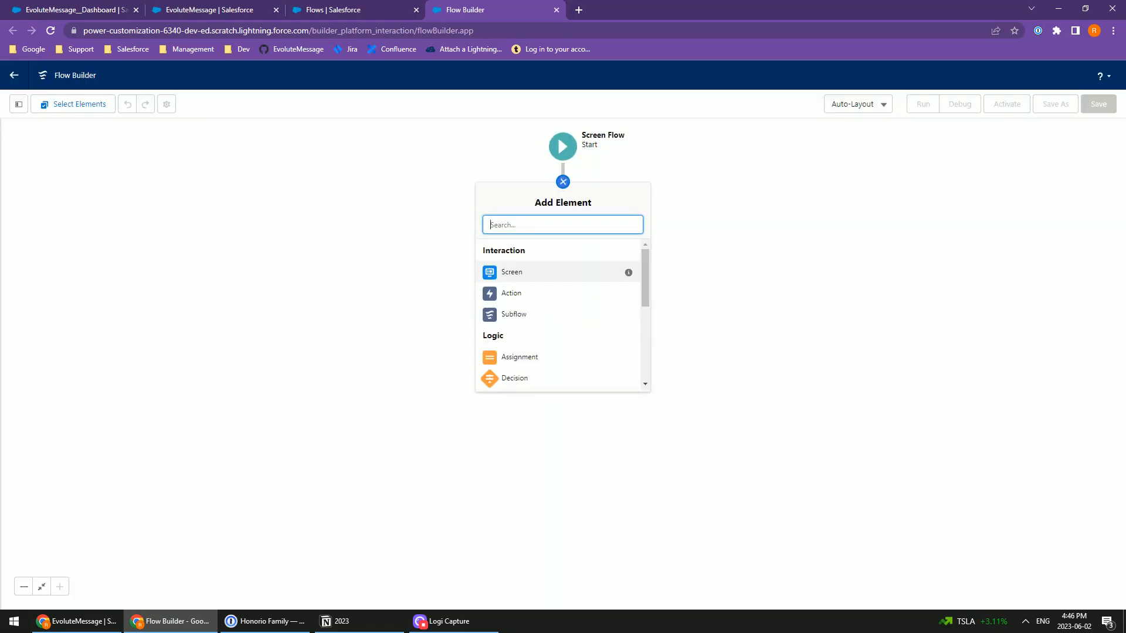
pyautogui.click(517, 275)
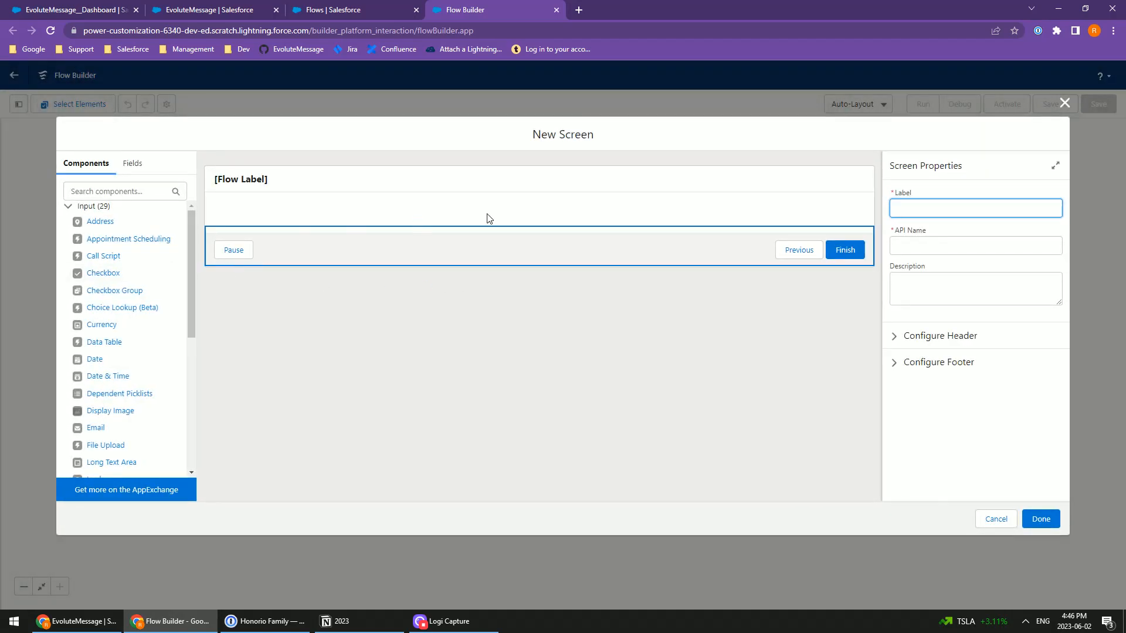
# Search the screen components for text and add two Text input components to the screen.
pyautogui.click(107, 197)
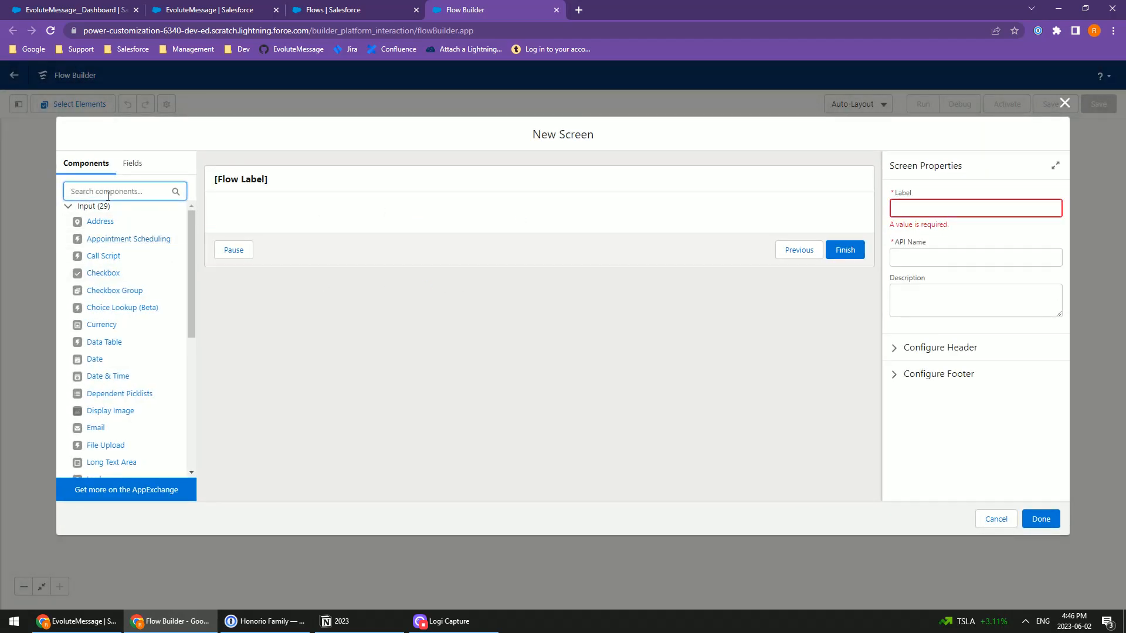
pyautogui.write('Firs')
pyautogui.press('BackSpace')
pyautogui.press('BackSpace')
pyautogui.press('BackSpace')
pyautogui.press('BackSpace')
pyautogui.write('te')
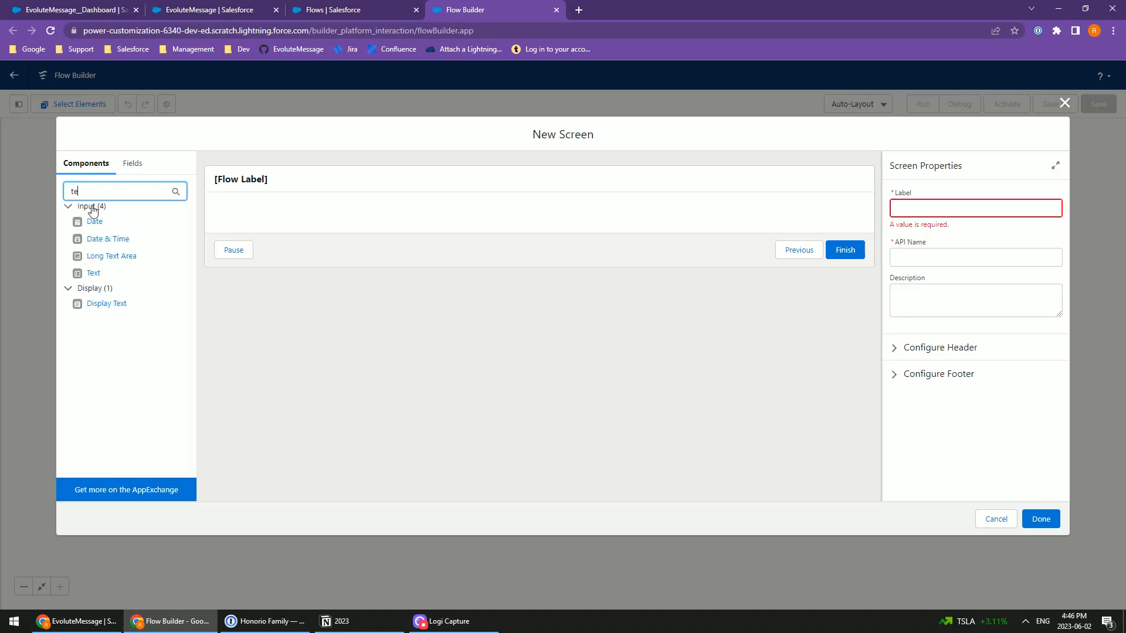
pyautogui.click(94, 273)
pyautogui.click(97, 277)
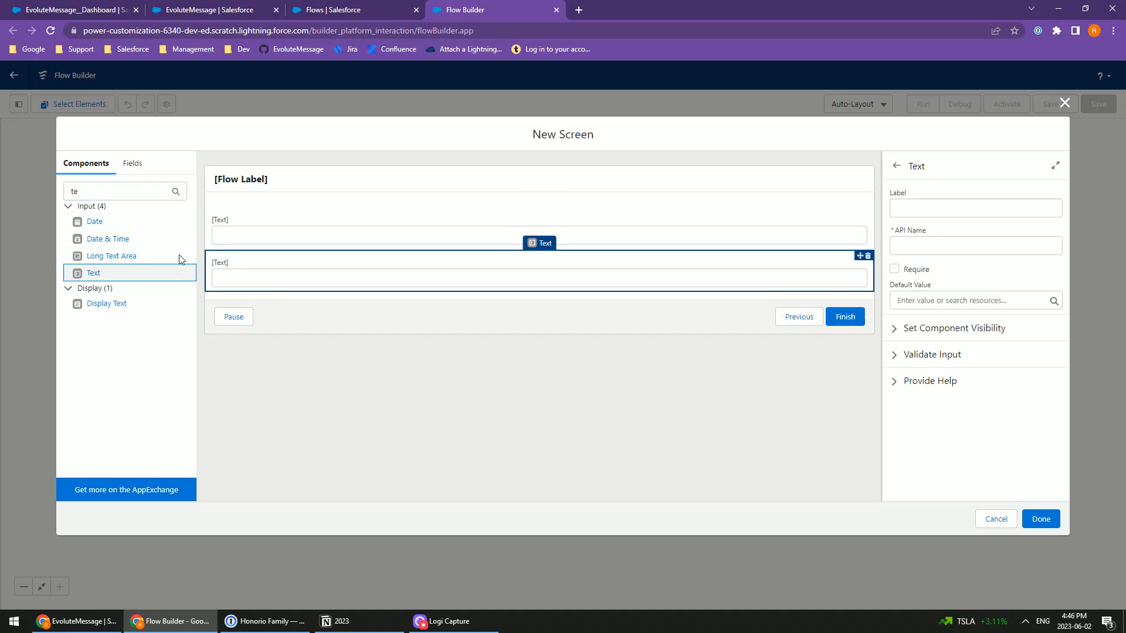
# Label the first text component First Name.
pyautogui.click(279, 235)
pyautogui.click(972, 210)
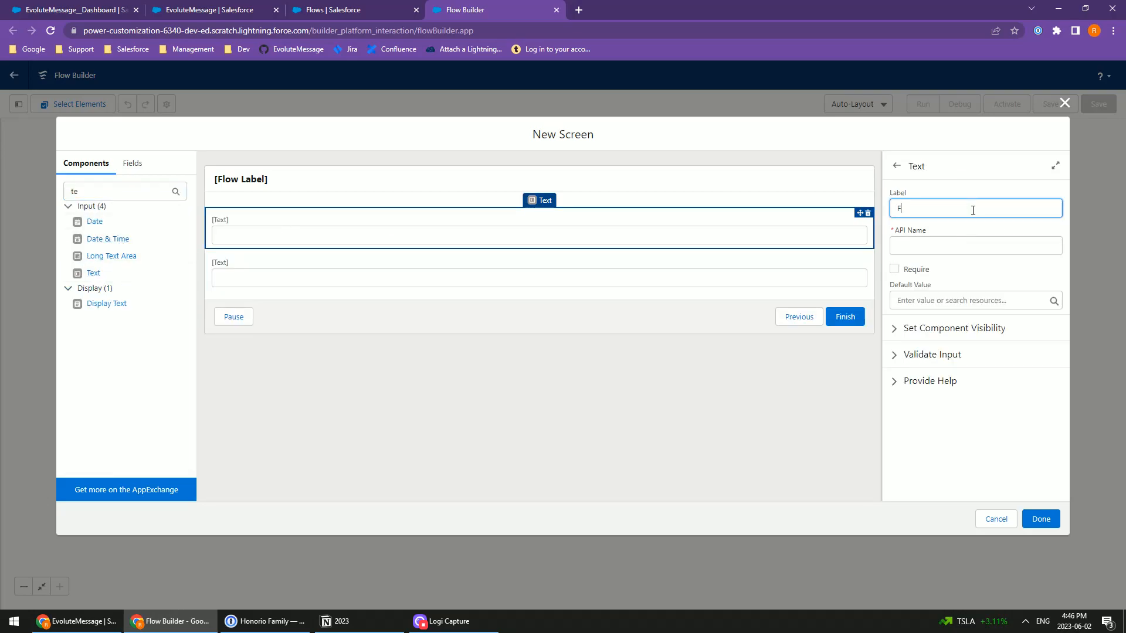
pyautogui.press('Tab')
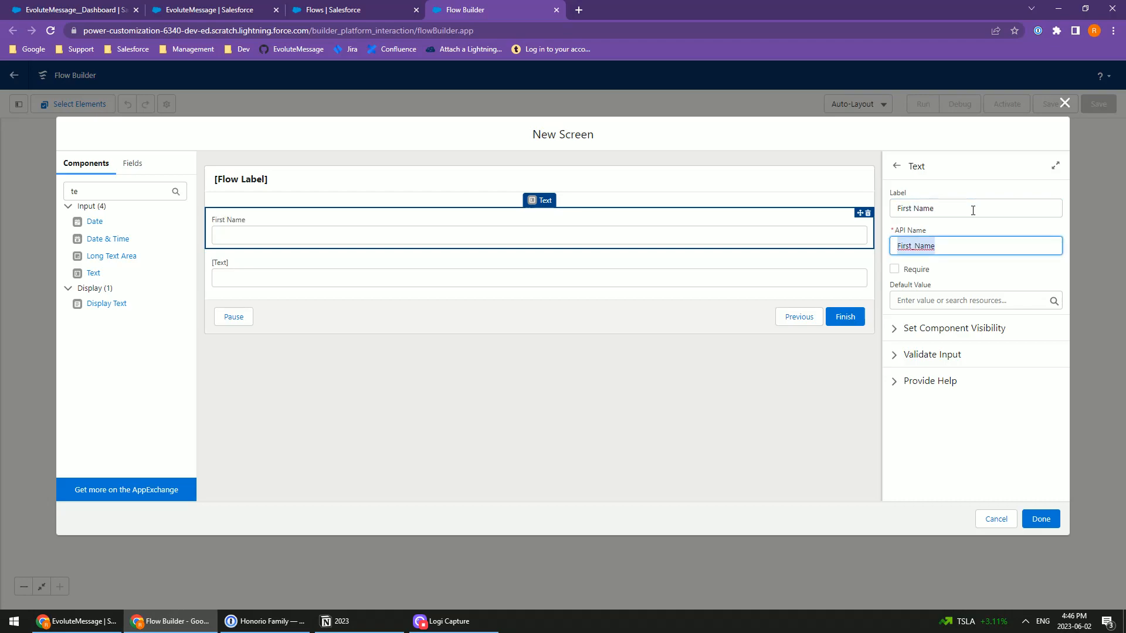
# Label the second text component Last Name and prefix its API name with txt, giving txtLast_Name.
pyautogui.click(390, 281)
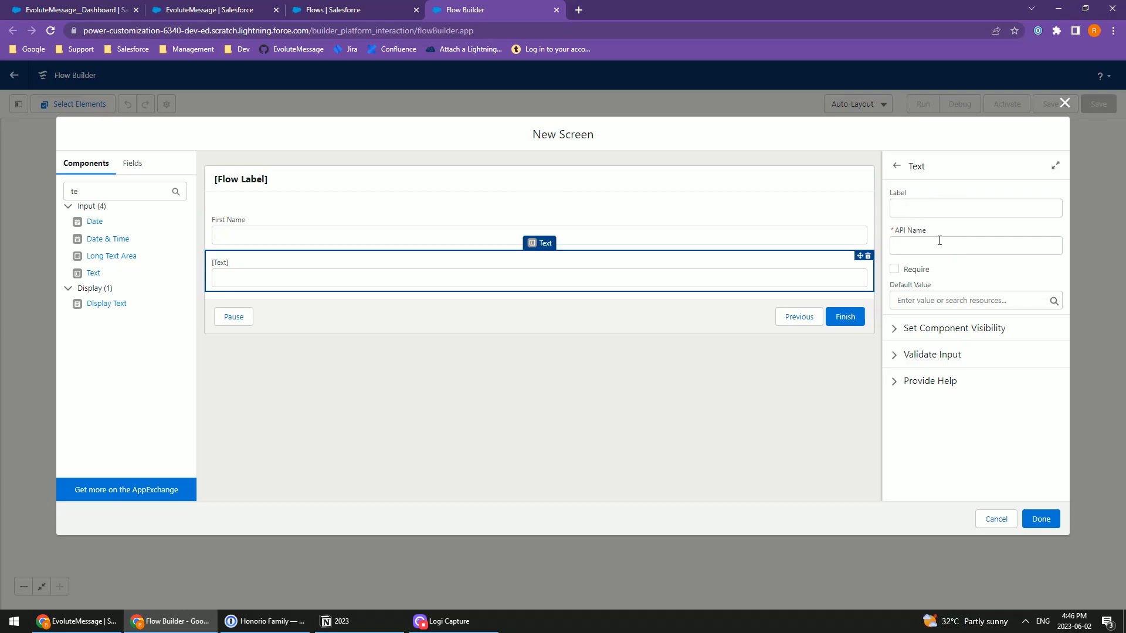
pyautogui.click(908, 210)
pyautogui.write('Last Name')
pyautogui.press('Tab')
pyautogui.press('Home')
pyautogui.write('txt')
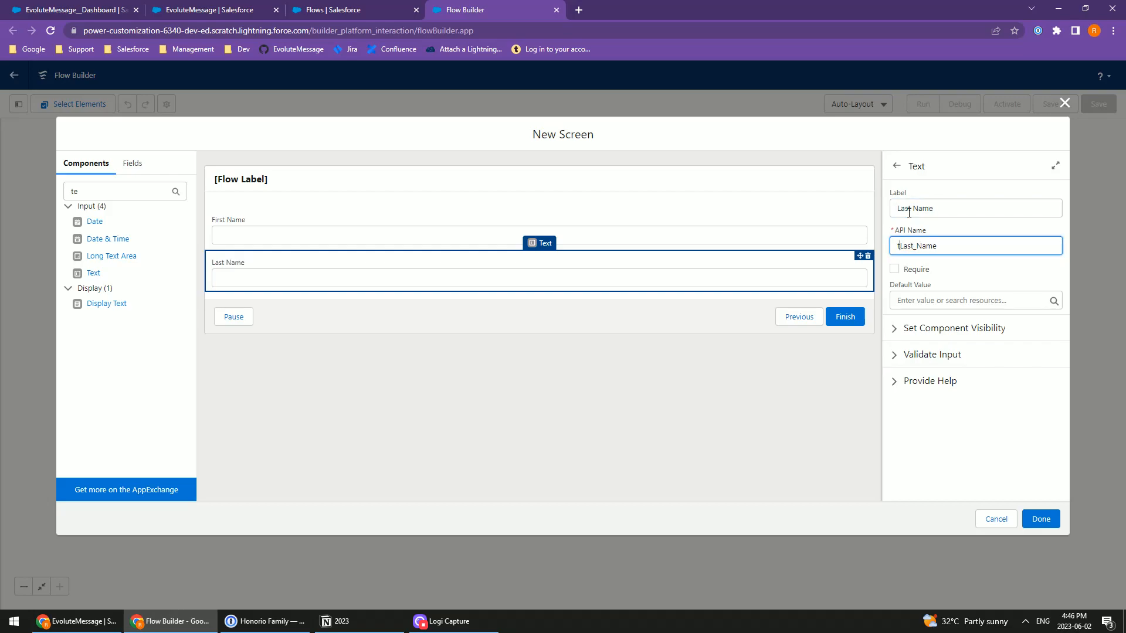
pyautogui.click(532, 415)
# Label the screen itself Create Contact, with the API name Create_Contact.
pyautogui.click(476, 300)
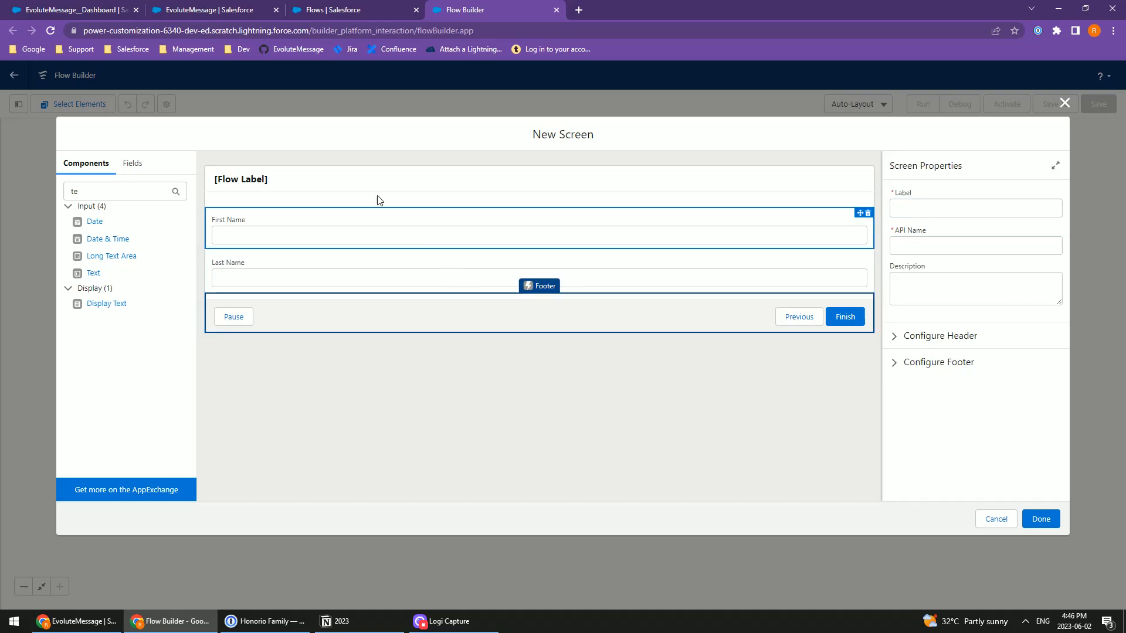
pyautogui.click(399, 185)
pyautogui.click(911, 209)
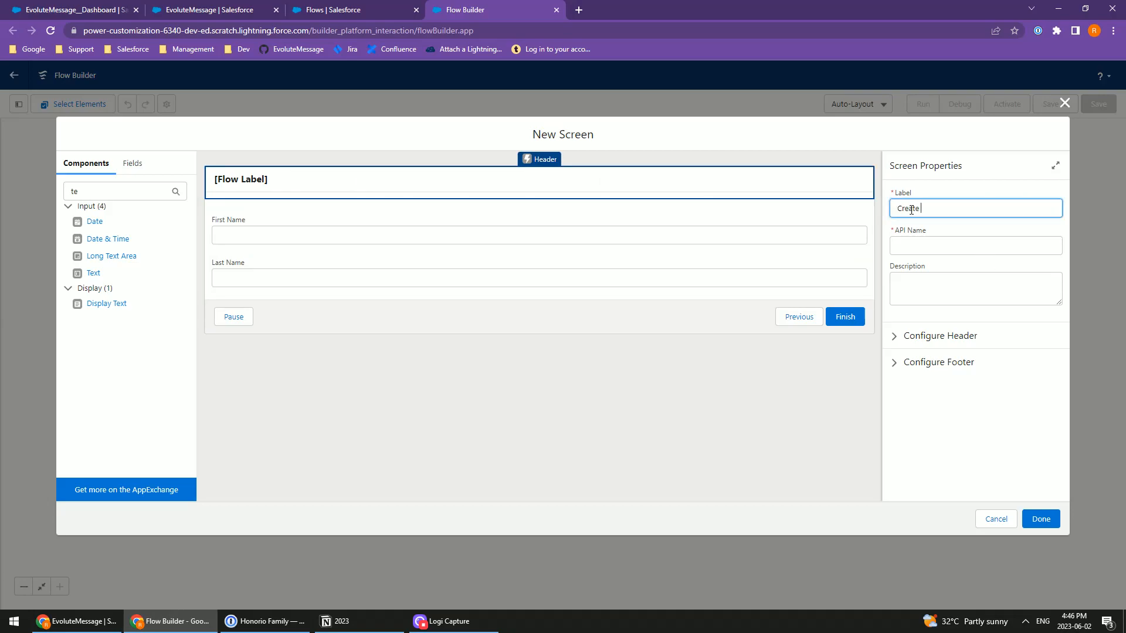
pyautogui.write('Create Contact')
pyautogui.press('Tab')
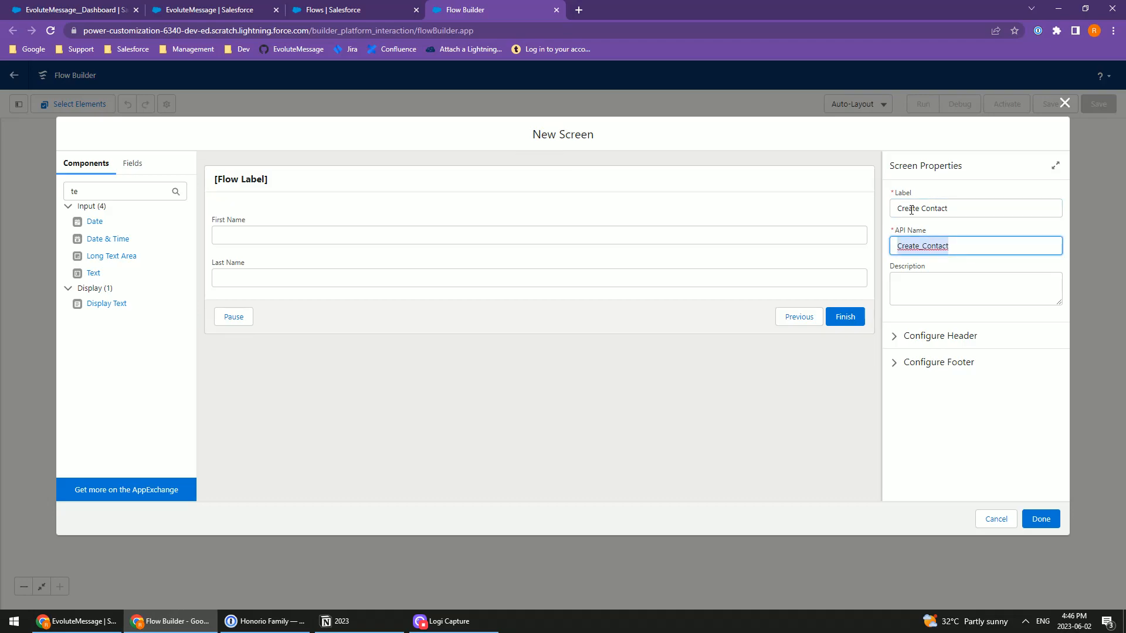
# Configure the screen's footer to use the custom label Submit for the Next or Finish button.
pyautogui.click(390, 311)
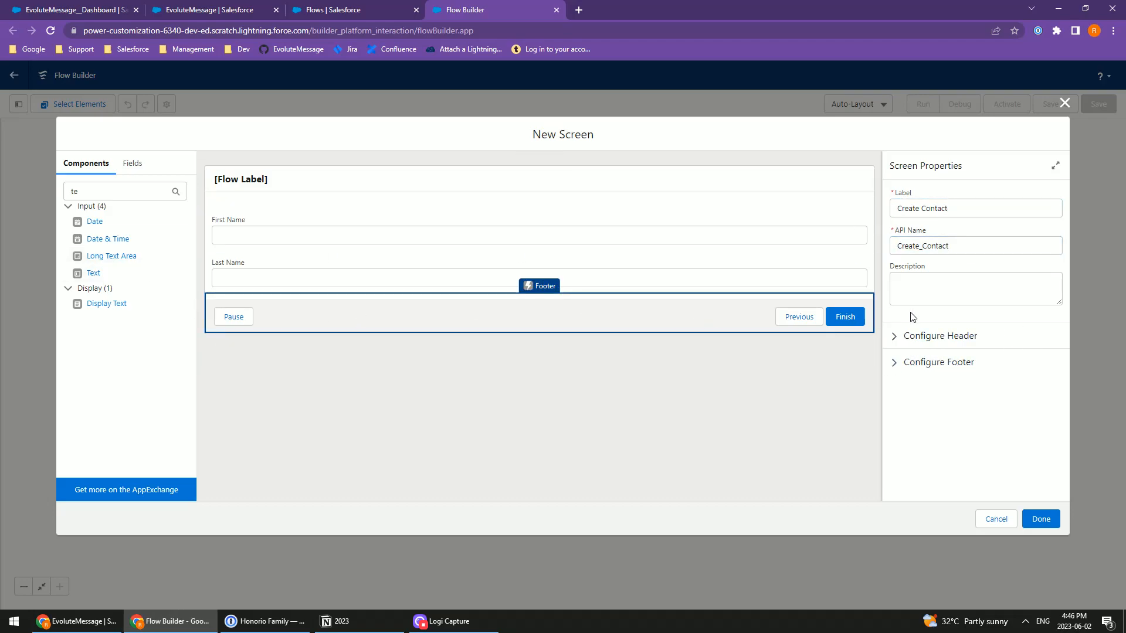
pyautogui.click(924, 360)
pyautogui.scroll(-2, 989, 406)
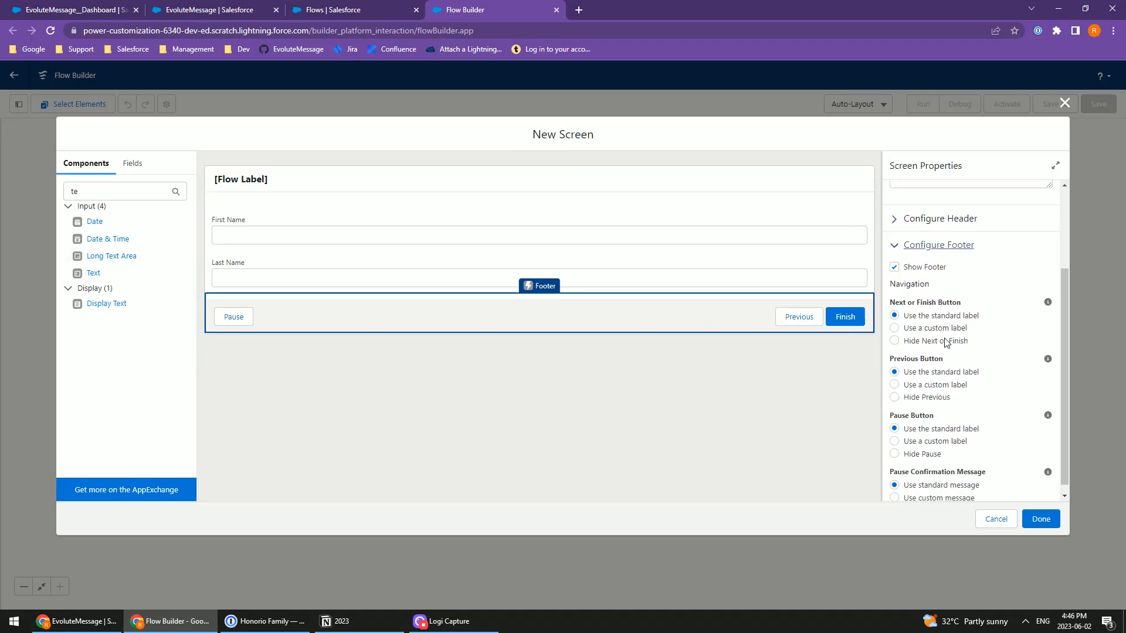
pyautogui.click(935, 329)
pyautogui.click(941, 370)
pyautogui.write('Sub')
pyautogui.press('Tab')
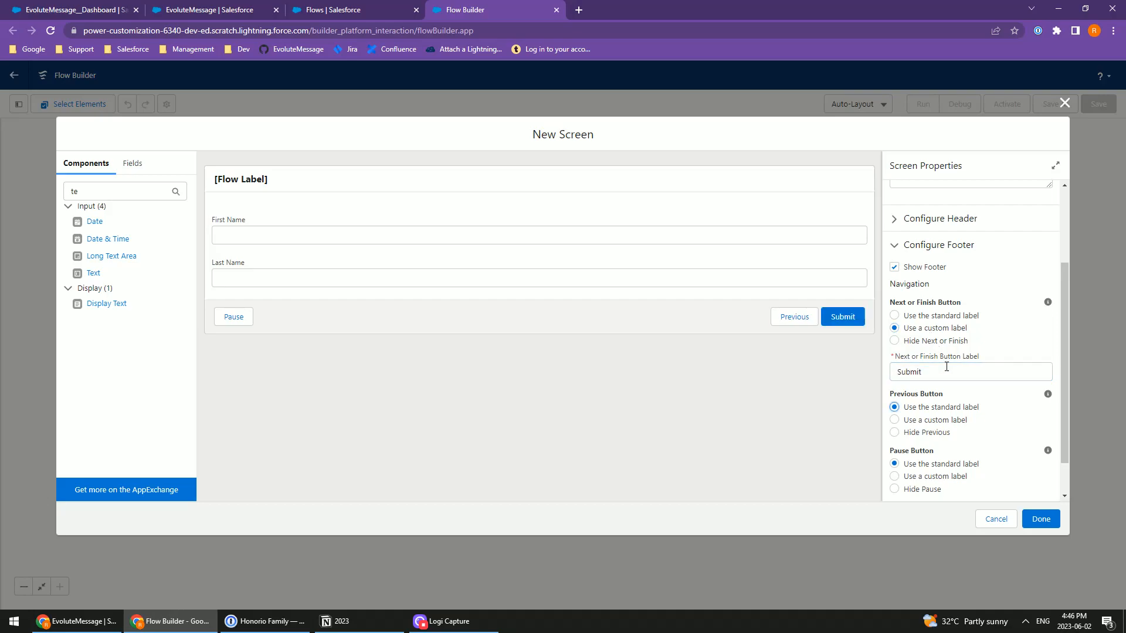
# Hide the Previous and Pause buttons in the screen's footer and finish the screen element.
pyautogui.click(921, 438)
pyautogui.scroll(-1, 938, 457)
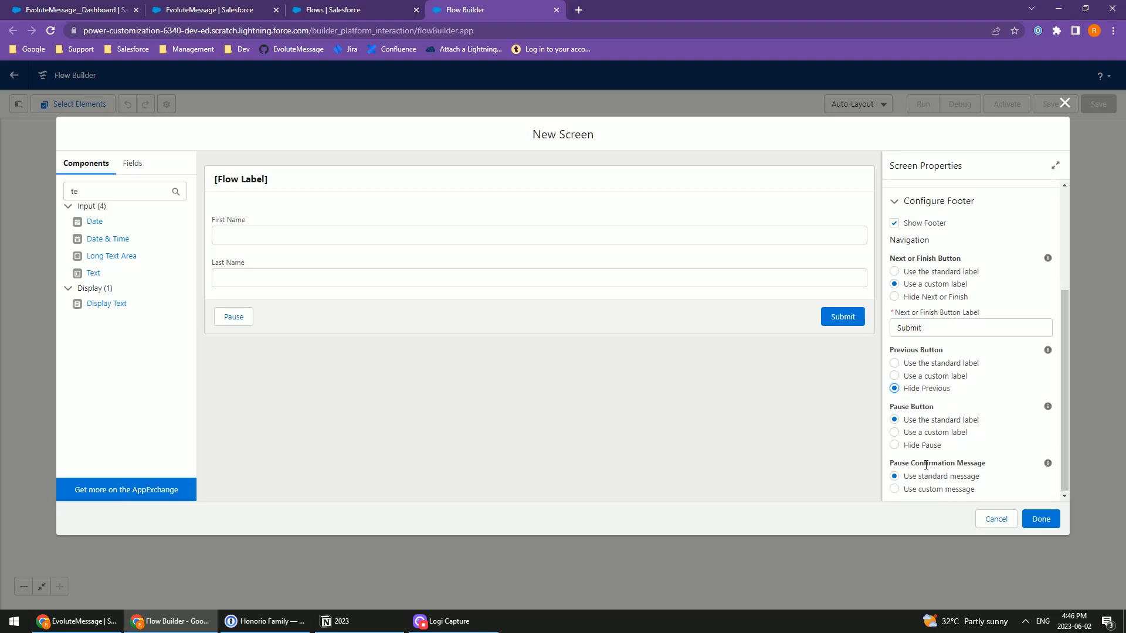
pyautogui.click(917, 447)
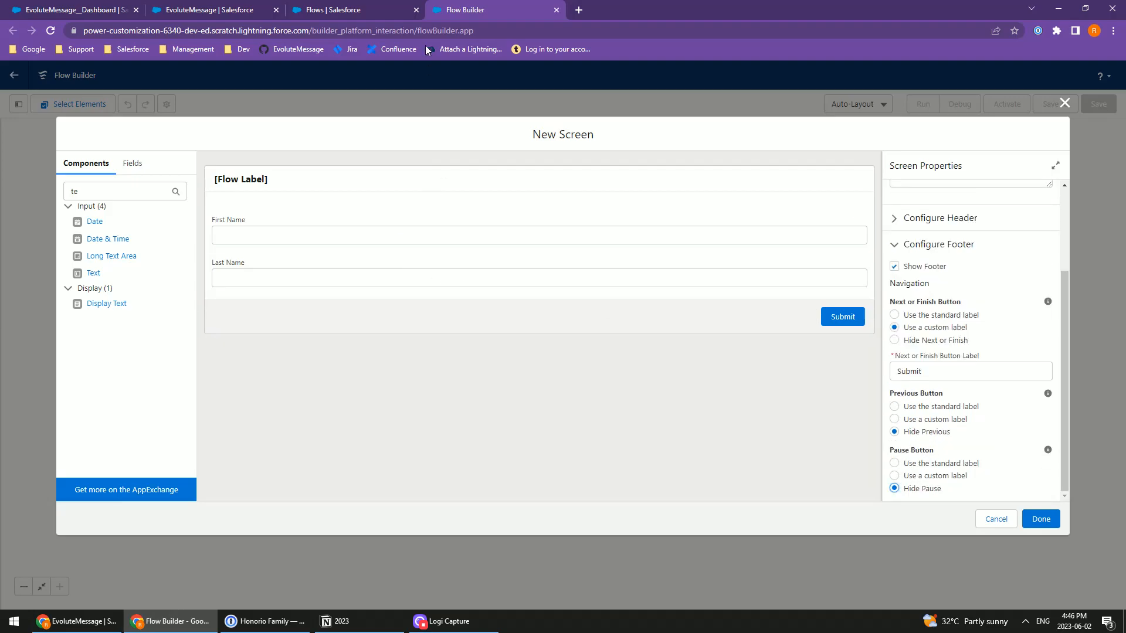
pyautogui.click(1037, 524)
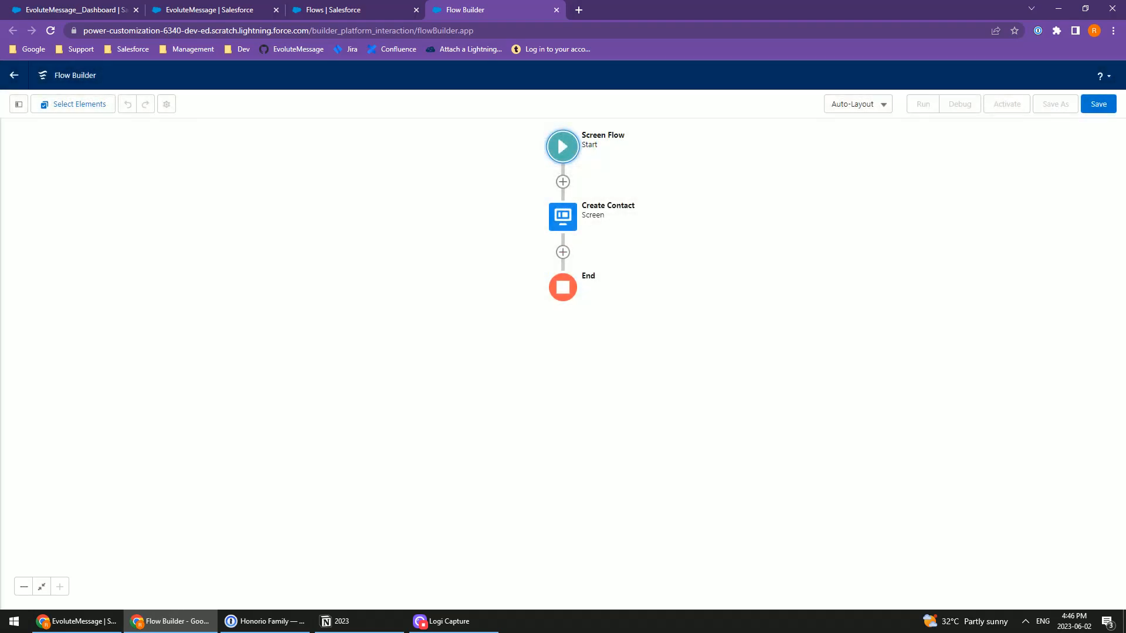
# Add a Create Records element after the Create Contact screen and label it Create a Contact Record.
pyautogui.click(564, 253)
pyautogui.scroll(-3, 558, 364)
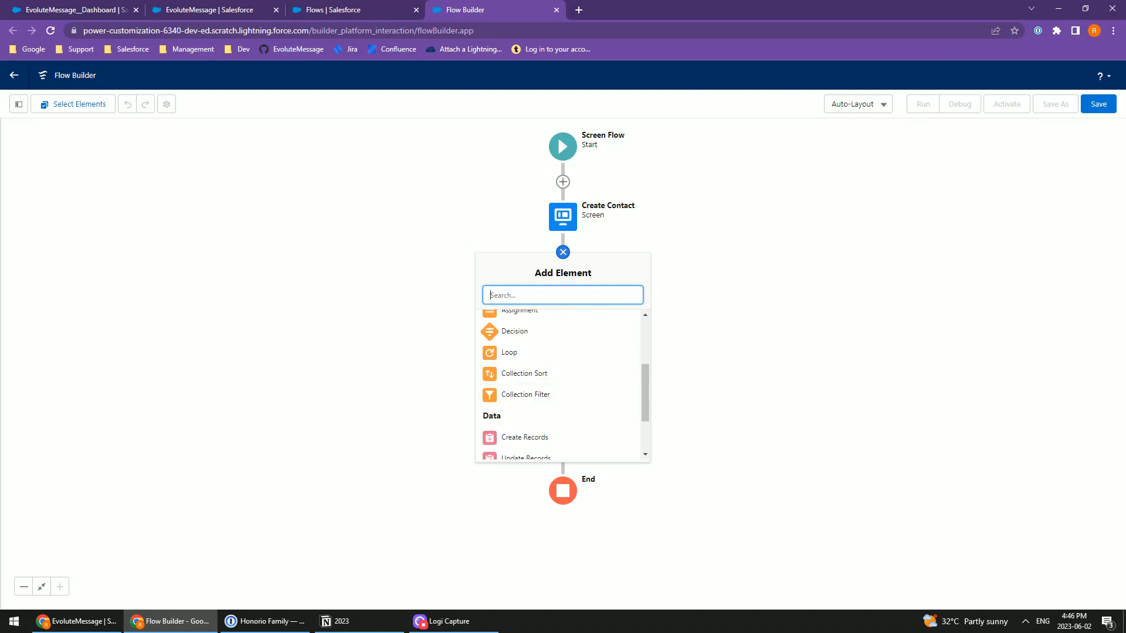
pyautogui.click(534, 440)
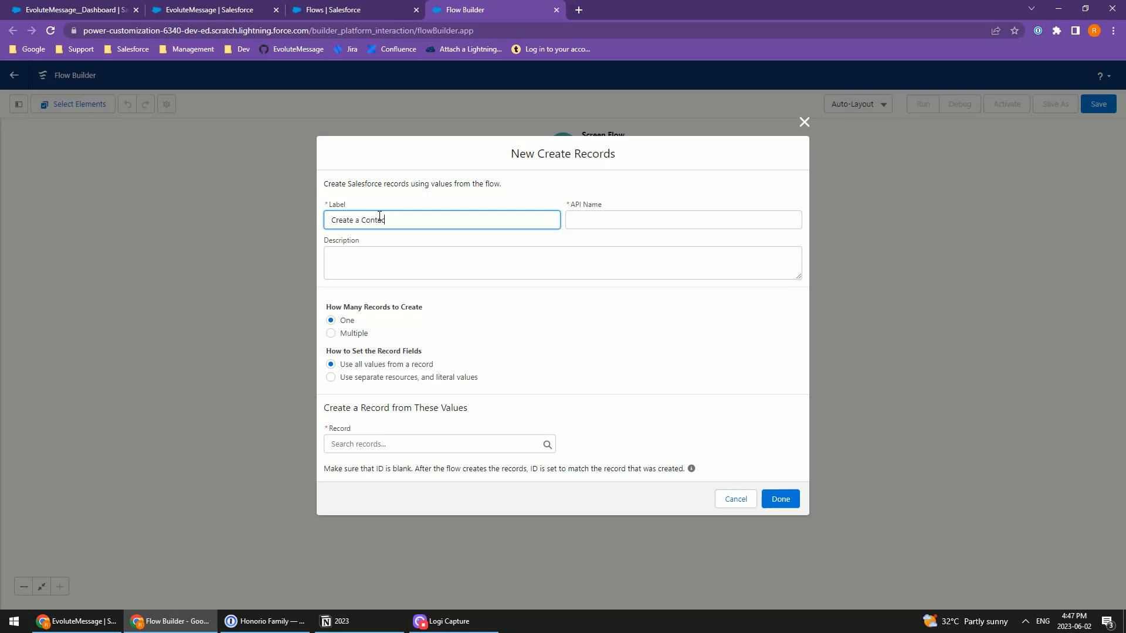
pyautogui.press('Tab')
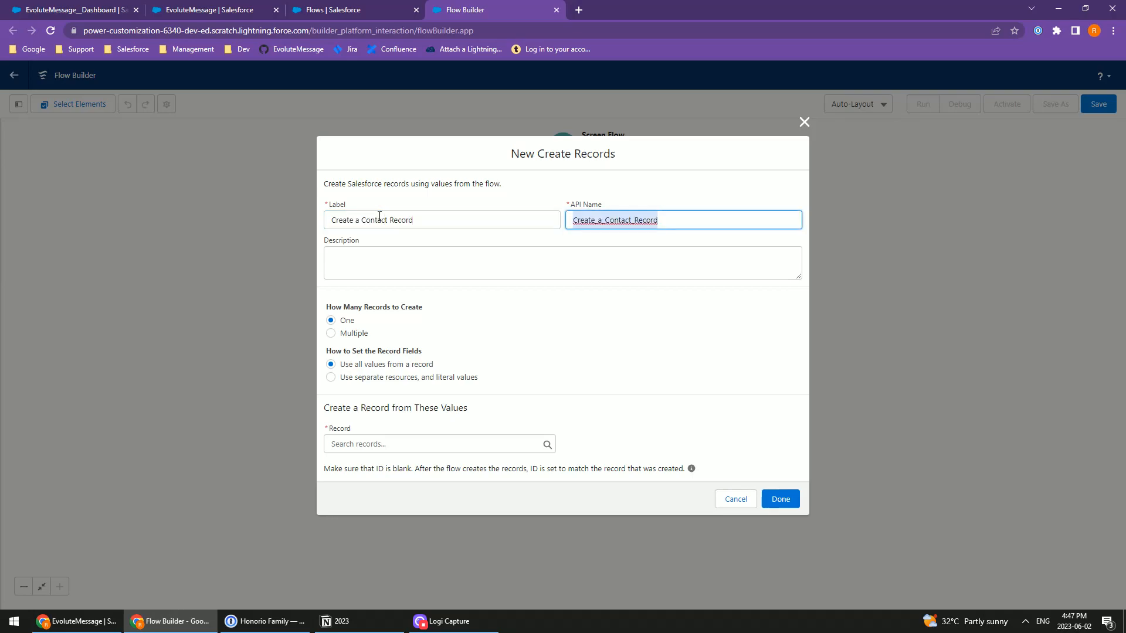
# Set the record fields from separate resources and literal values, and choose Contact as the object to create.
pyautogui.click(352, 377)
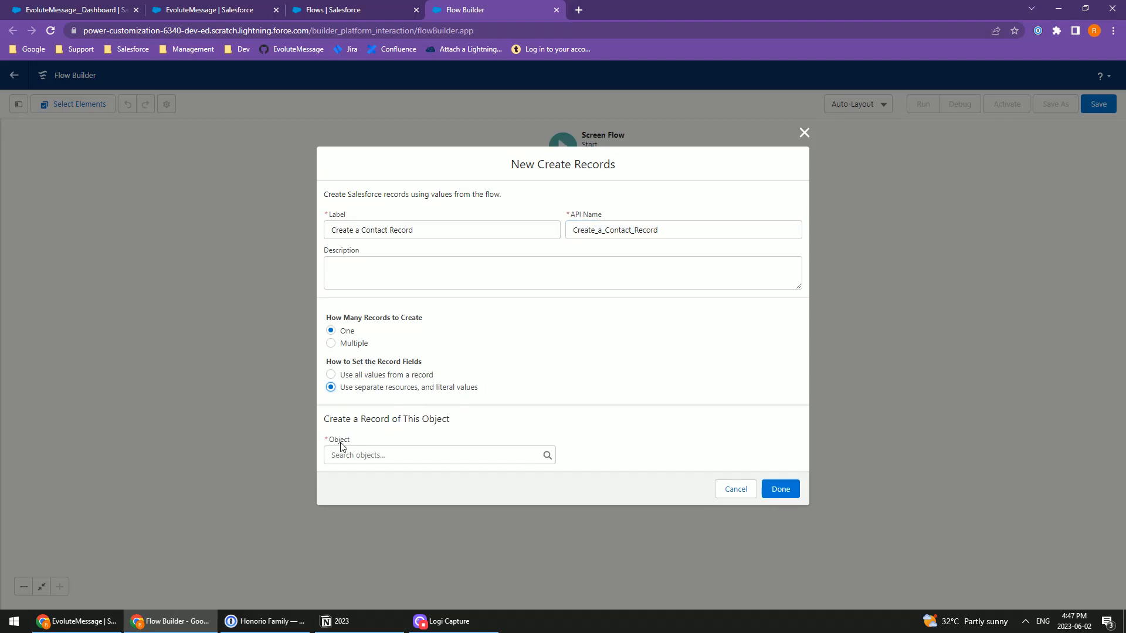
pyautogui.click(364, 461)
pyautogui.write('Contact')
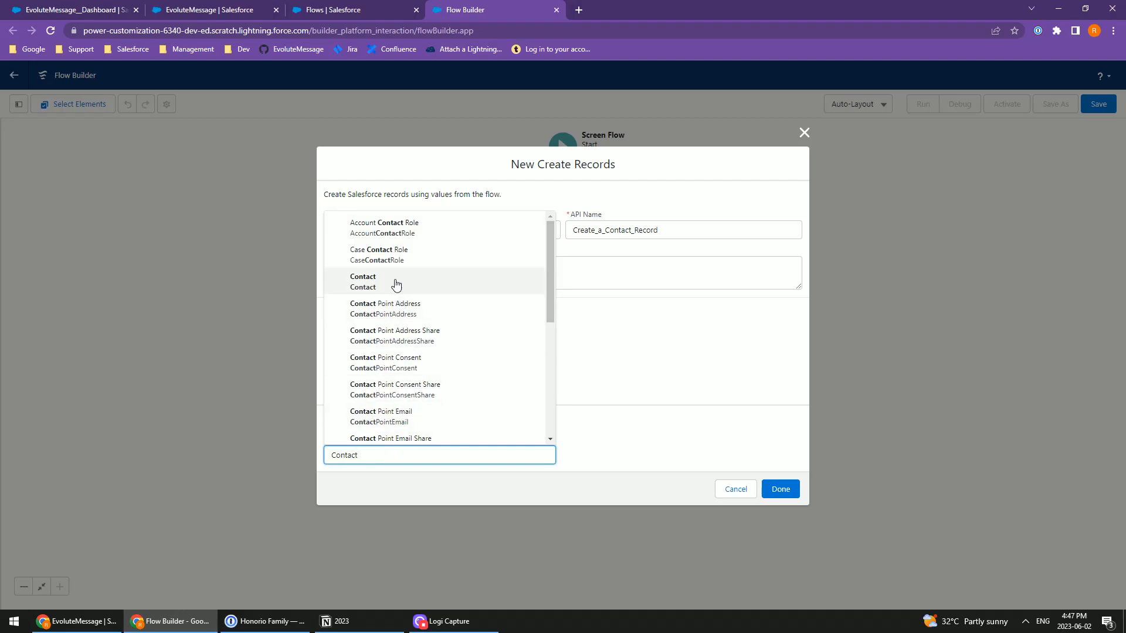
pyautogui.click(397, 286)
# Set the contact's FirstName field to the txtFirst_Name screen component.
pyautogui.click(396, 465)
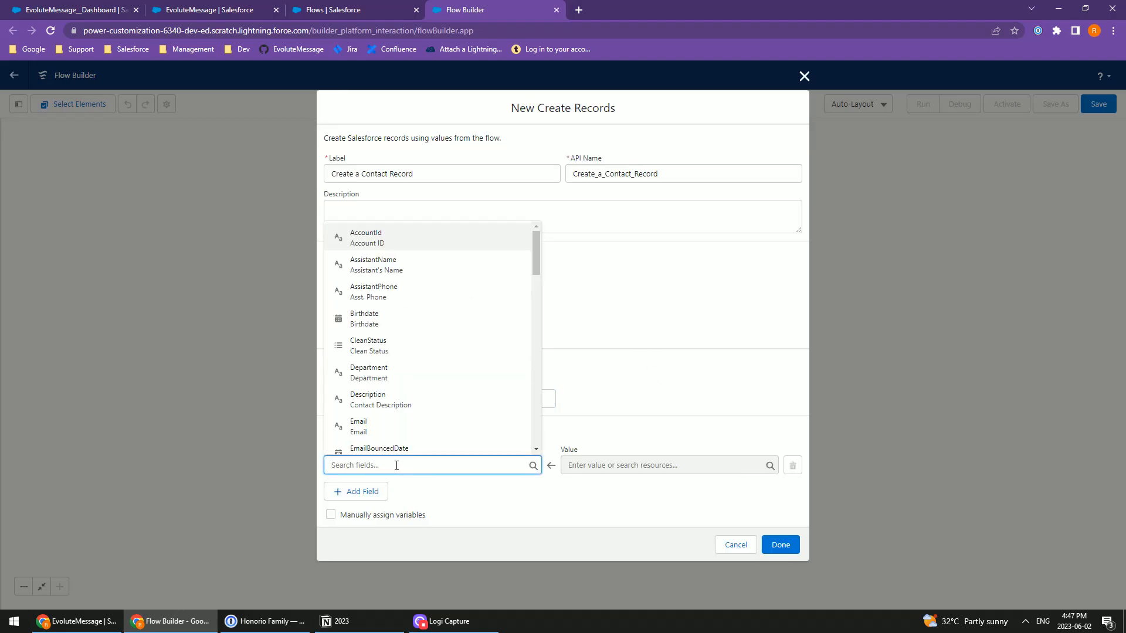
pyautogui.write('firs')
pyautogui.click(352, 442)
pyautogui.click(633, 466)
pyautogui.write('txt')
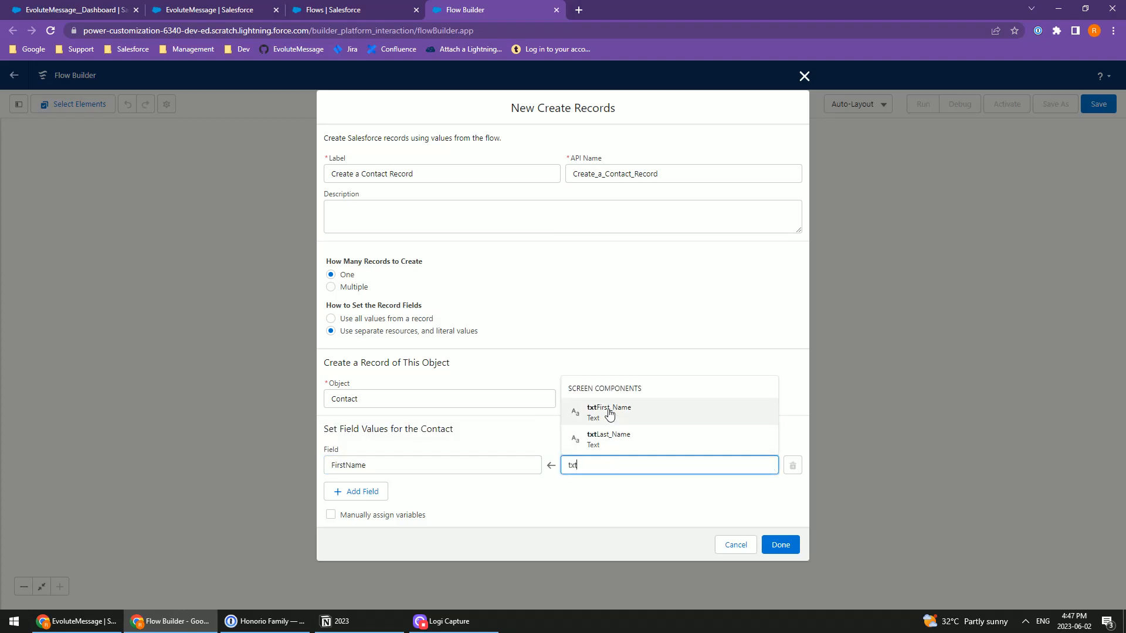
pyautogui.click(609, 414)
# Add a second field row that sets the contact's LastName to the txtLast_Name screen component.
pyautogui.click(355, 491)
pyautogui.click(621, 438)
pyautogui.click(390, 501)
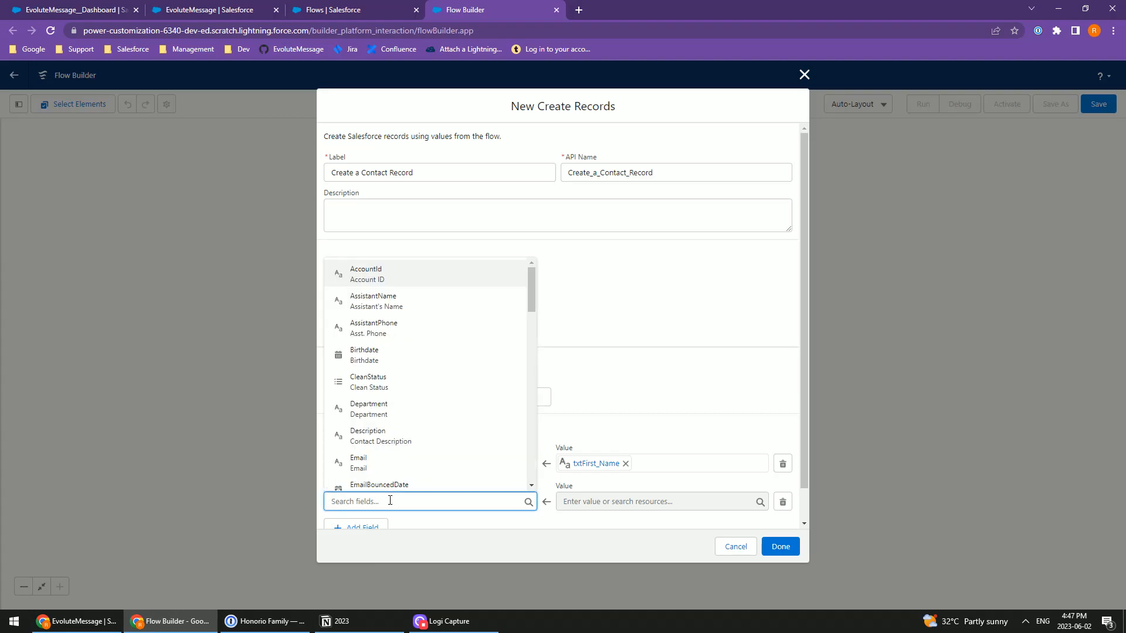
pyautogui.write('Lastn')
pyautogui.press('Return')
pyautogui.click(625, 503)
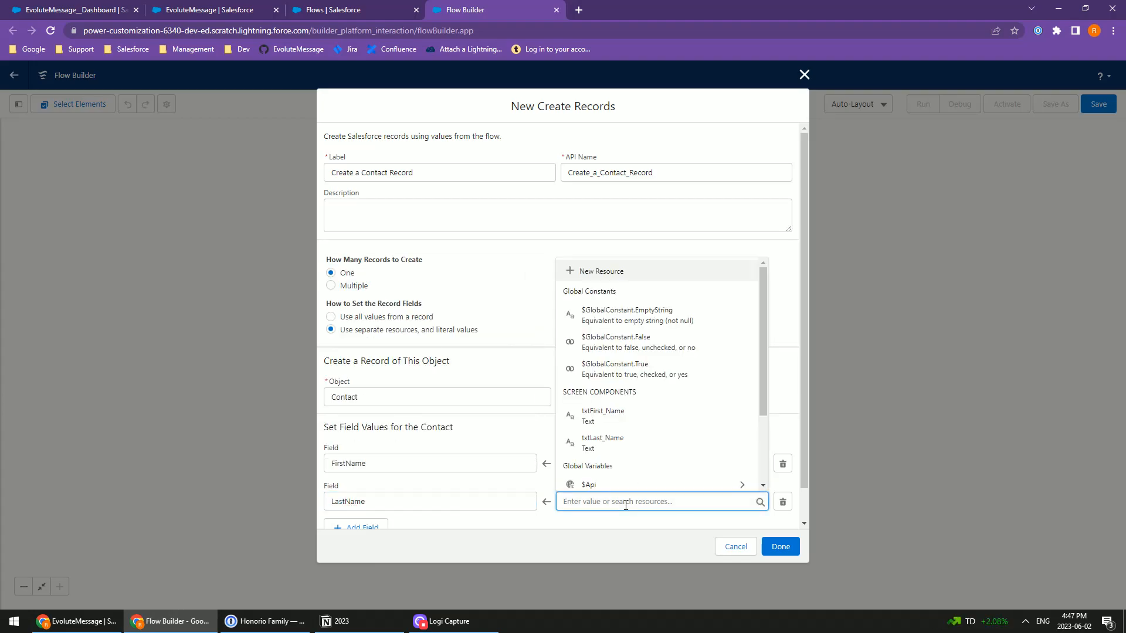
pyautogui.write('txt')
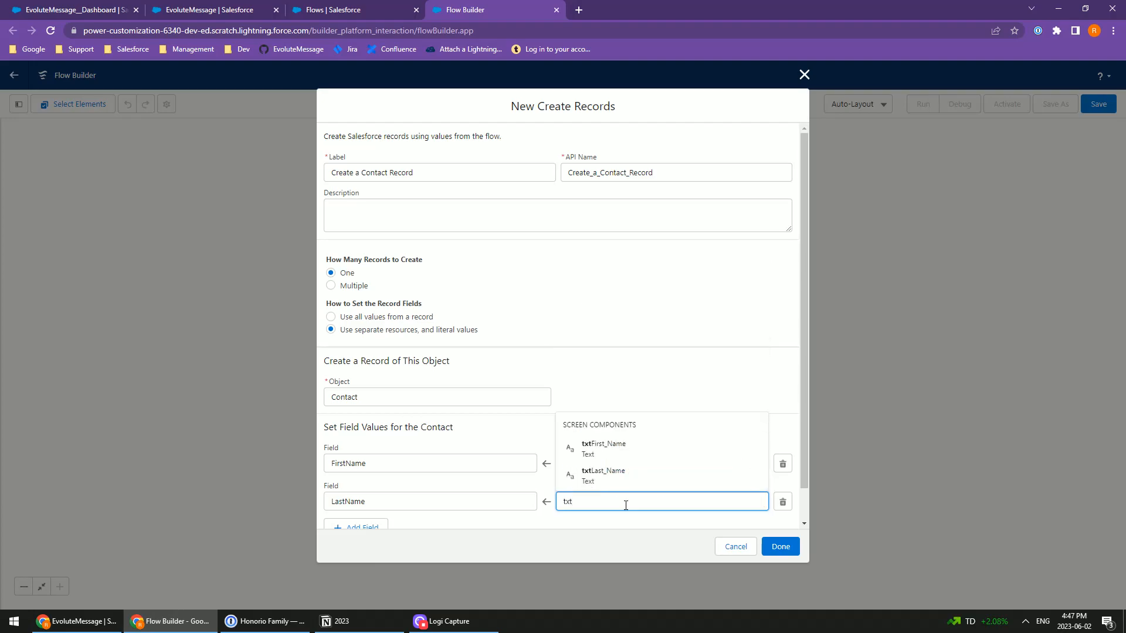
pyautogui.press('Down')
pyautogui.press('Down')
pyautogui.press('Return')
# Add a third field row for the contact and choose AccountId as its field.
pyautogui.scroll(-1, 590, 422)
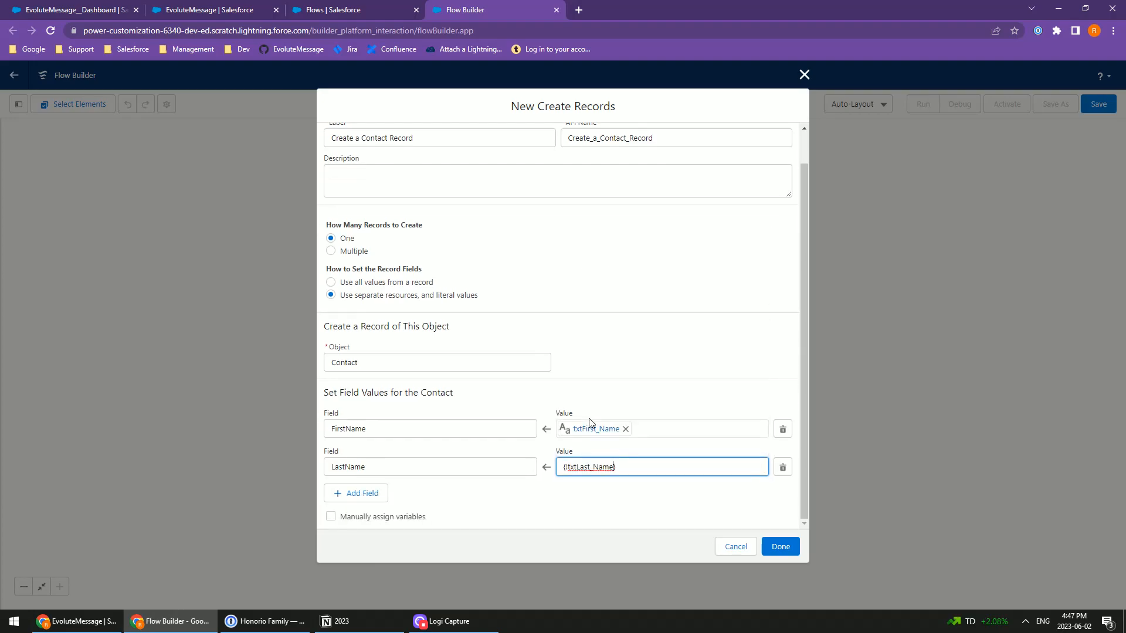
pyautogui.click(356, 499)
pyautogui.click(373, 505)
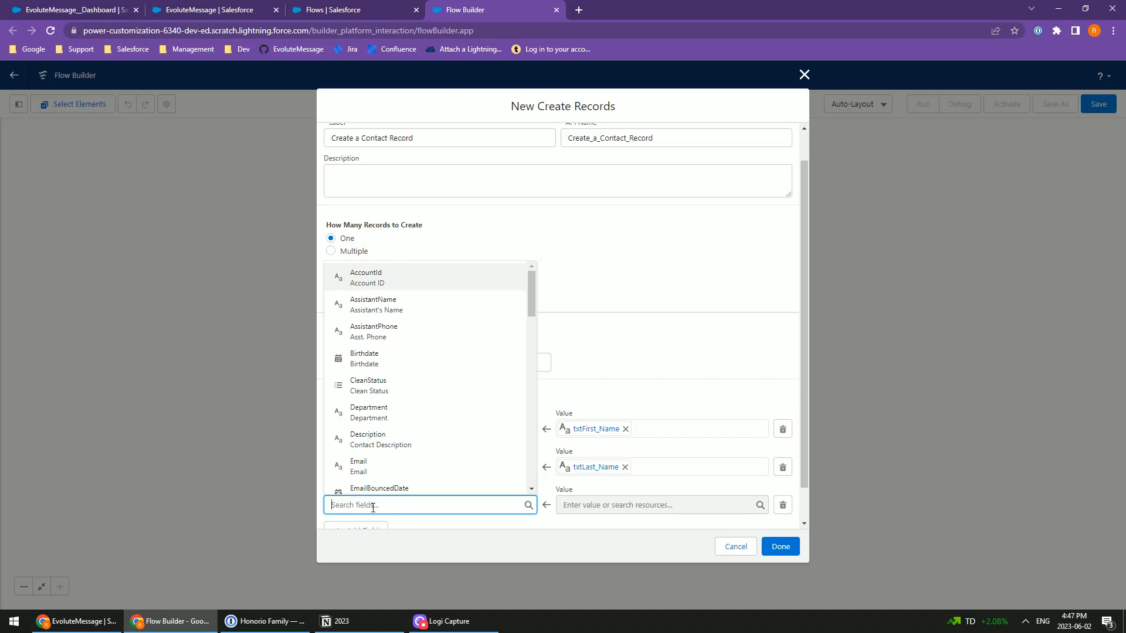
pyautogui.press('Return')
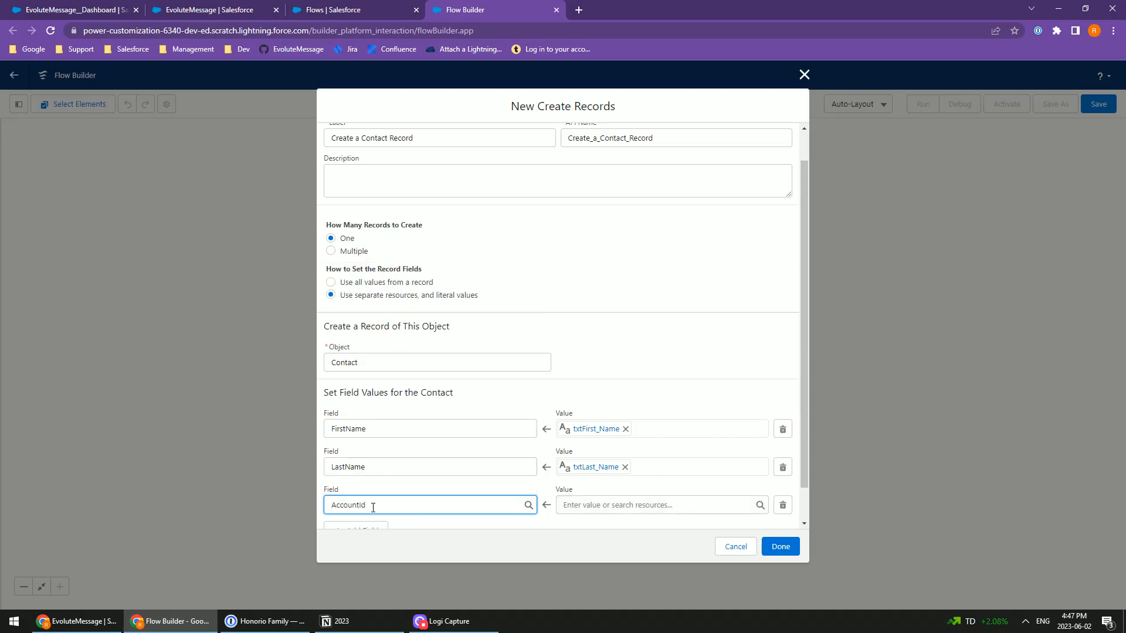
pyautogui.click(607, 389)
# Start a new resource for the AccountId value and set its resource type to Variable.
pyautogui.scroll(-1, 607, 393)
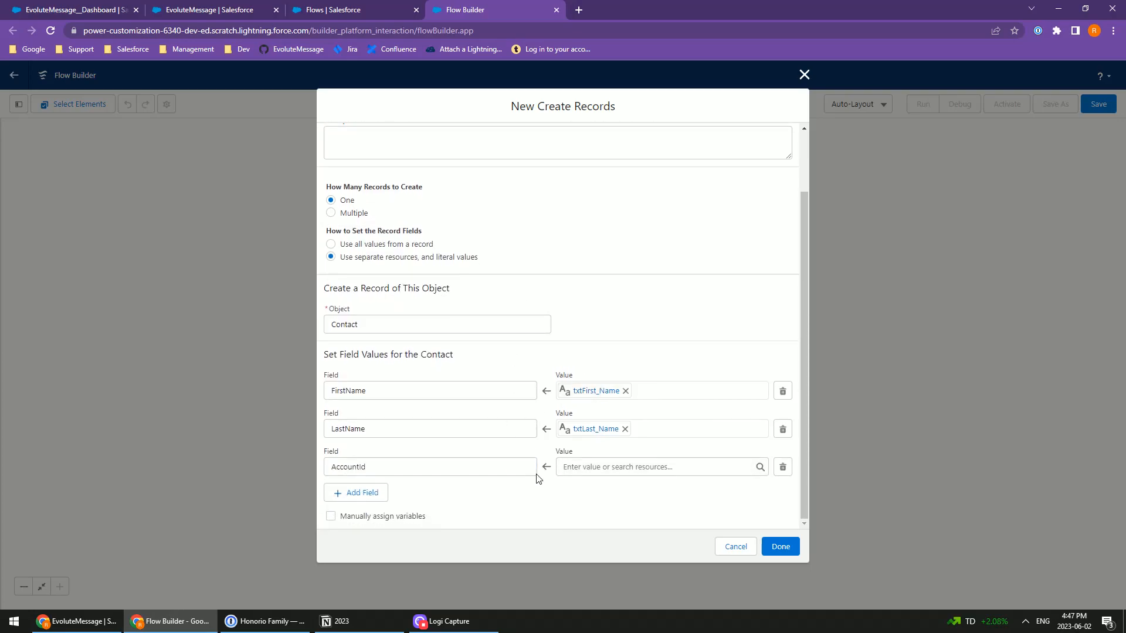
pyautogui.click(594, 471)
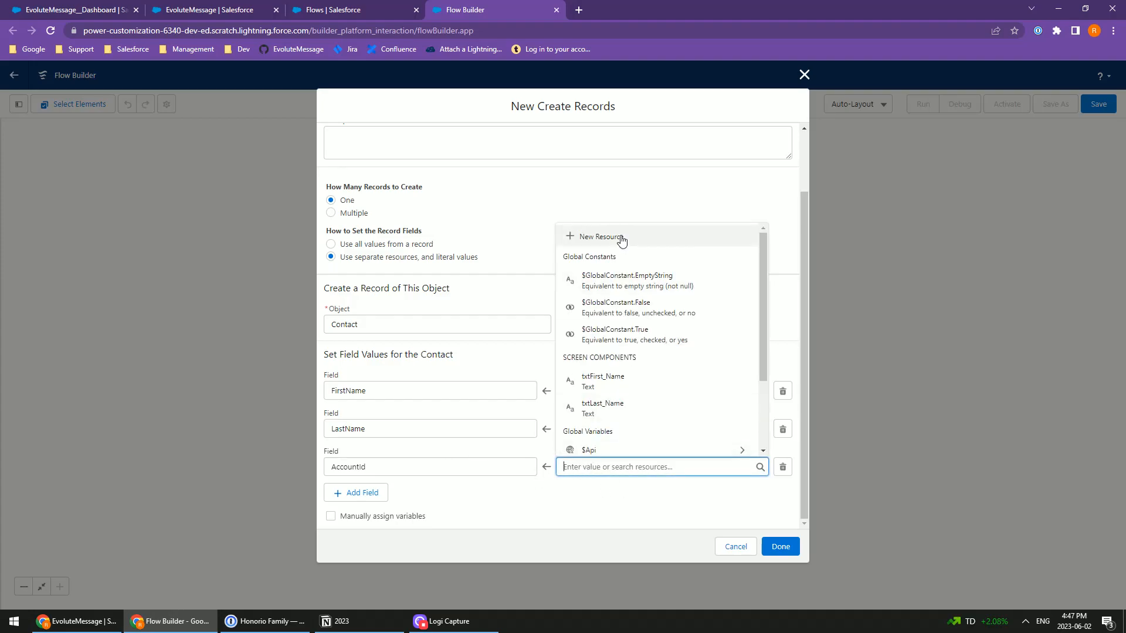
pyautogui.click(614, 240)
pyautogui.click(455, 292)
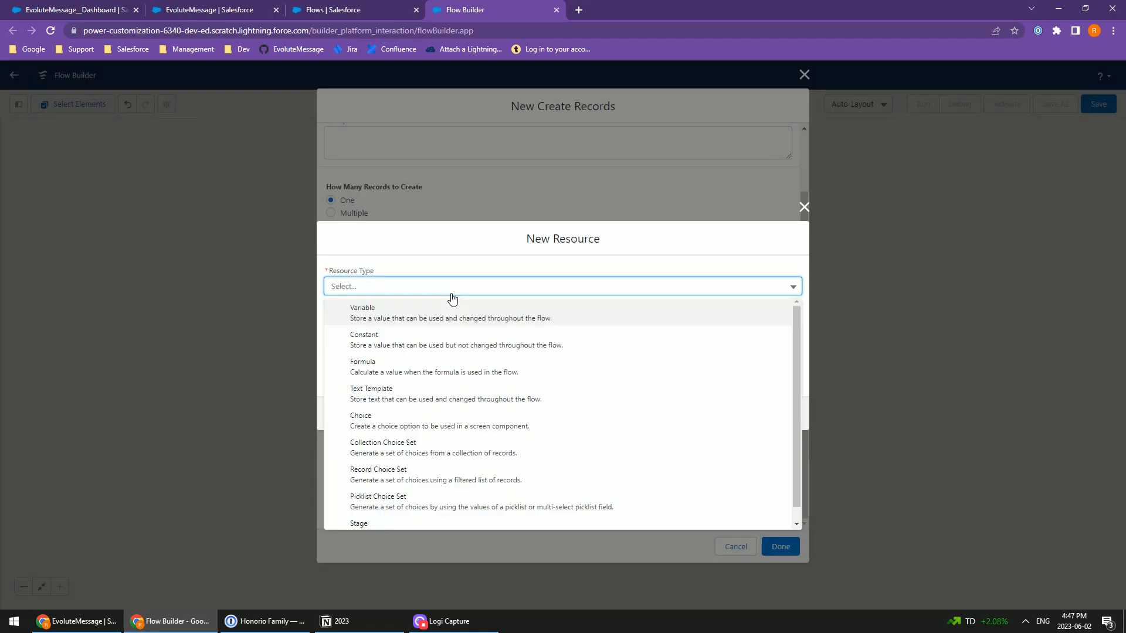
pyautogui.click(401, 316)
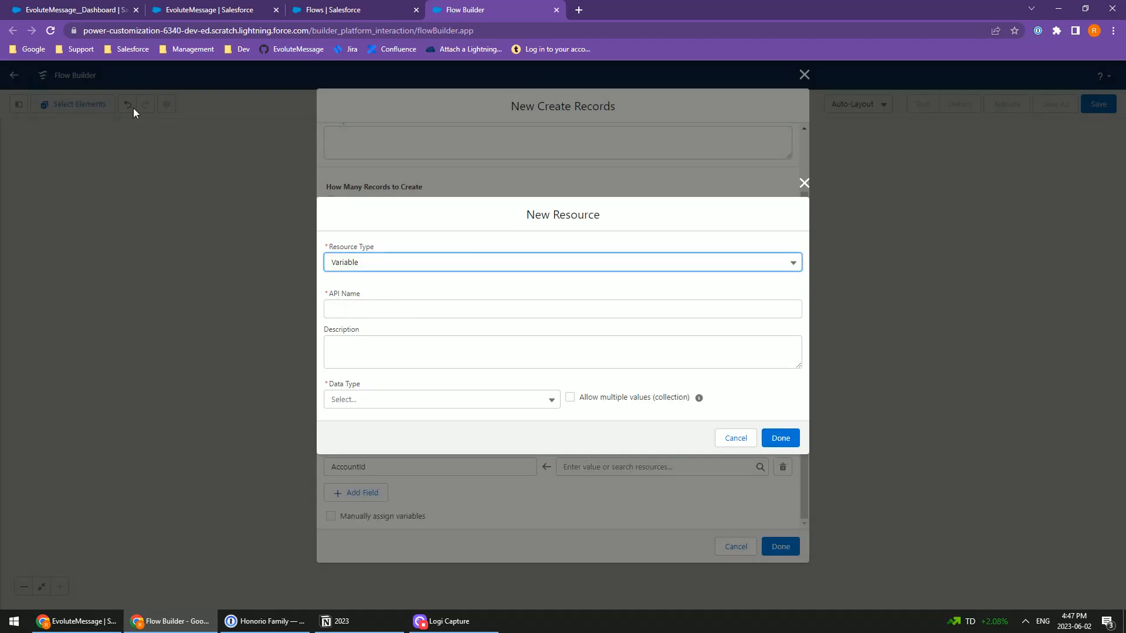
# Examine the record ID in the EvoluteMessage account page's address, and return to the flow being built.
pyautogui.click(254, 11)
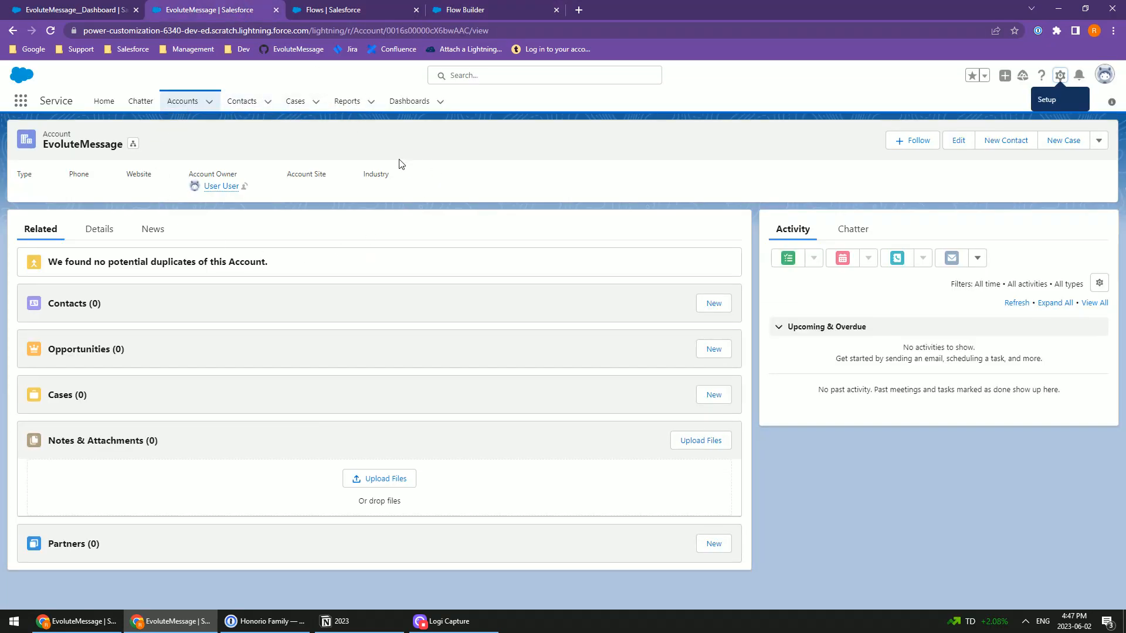
pyautogui.doubleClick(447, 33)
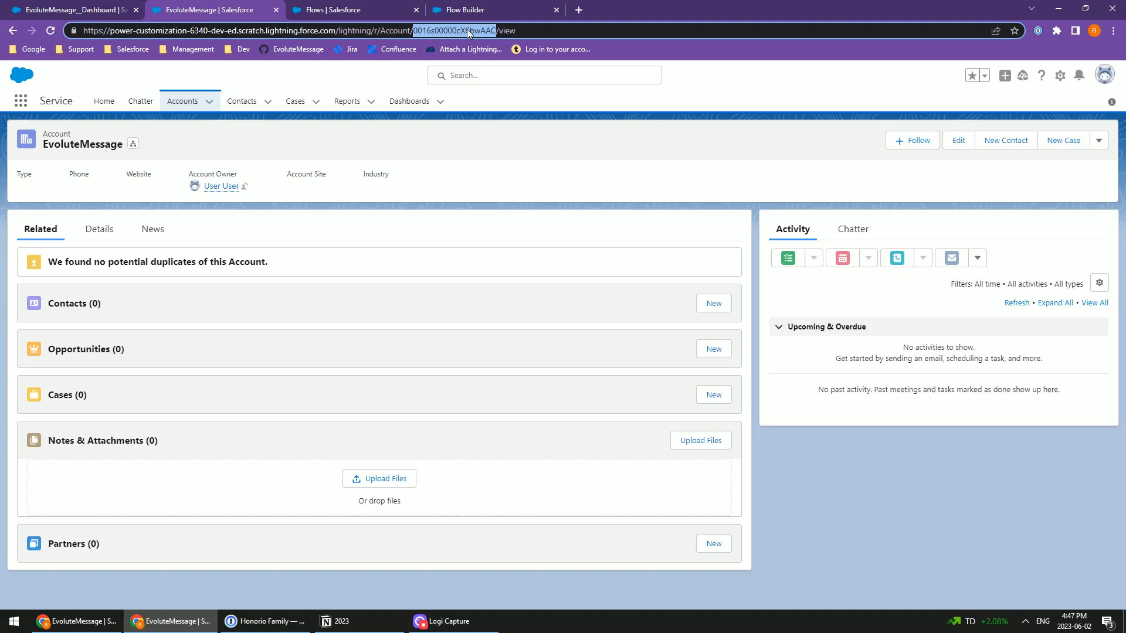
pyautogui.click(362, 11)
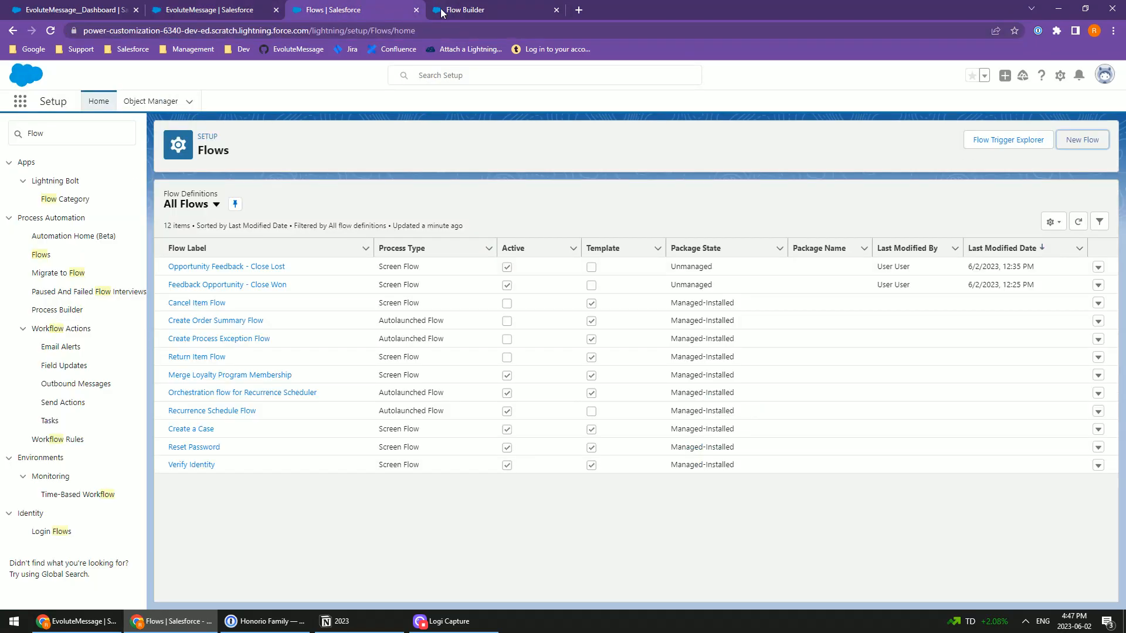
pyautogui.click(463, 10)
# Switch to the EvoluteMessage dashboard, add a message with the Salesforce Flow template, and open its Flow Field Settings.
pyautogui.click(60, 7)
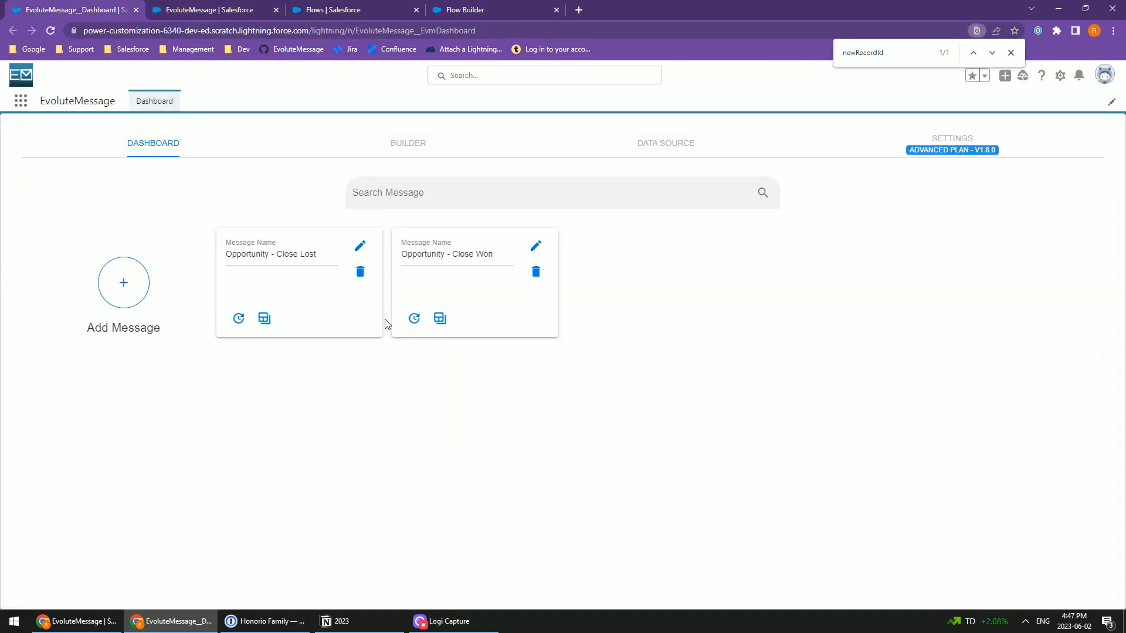
pyautogui.click(111, 289)
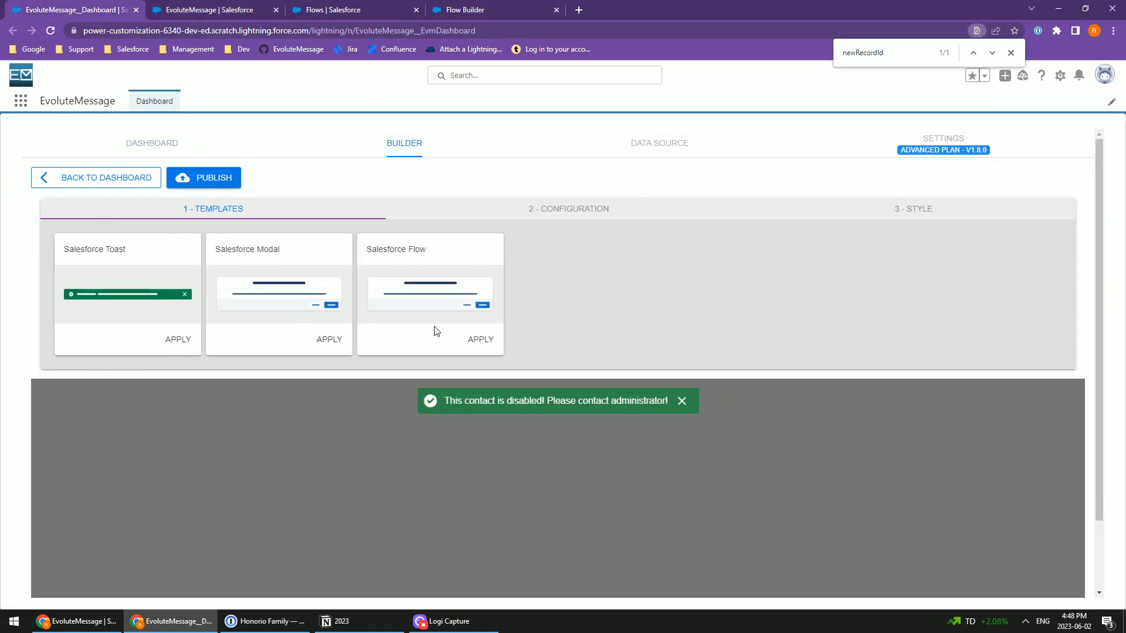
pyautogui.click(480, 340)
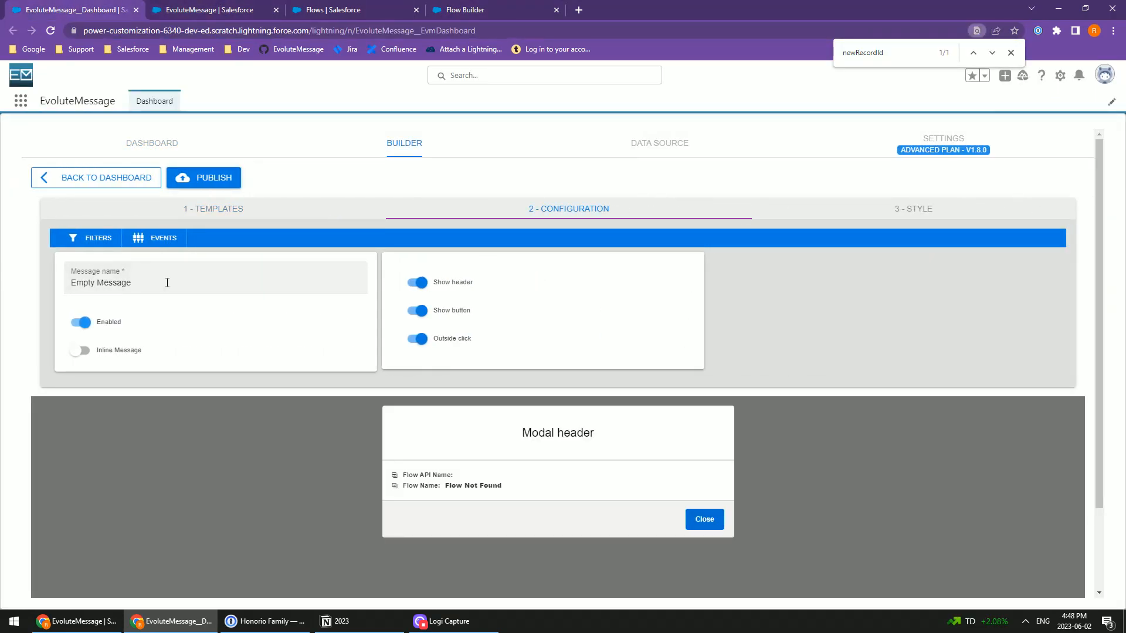
pyautogui.click(432, 486)
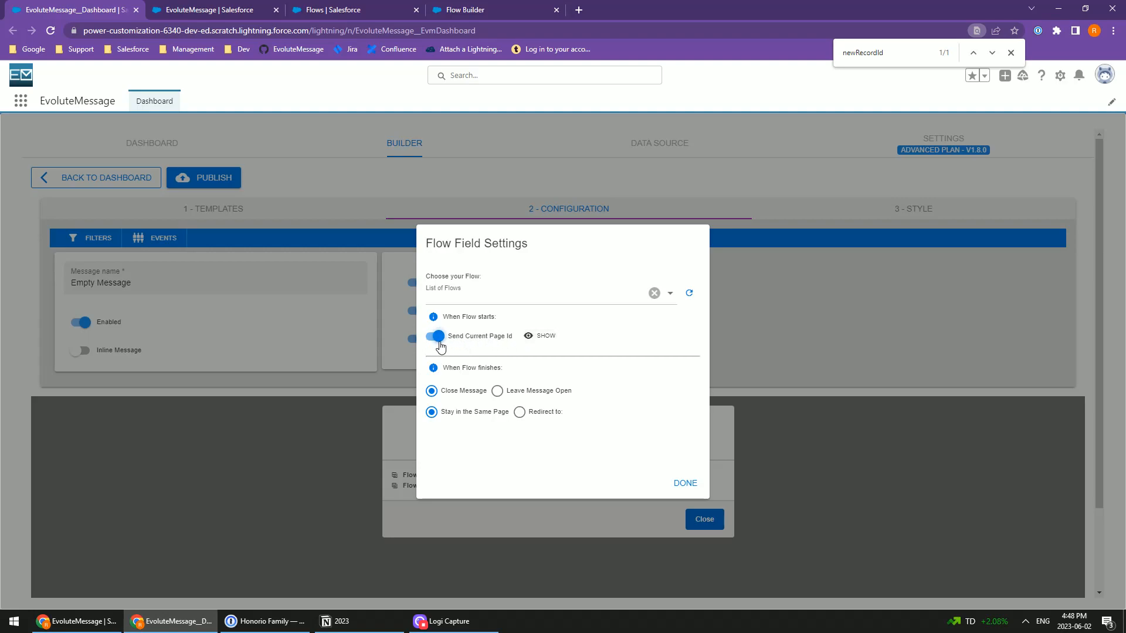
# Show the variable name for Send Current Page Id and copy evmCurrentRecordPageId.
pyautogui.click(542, 338)
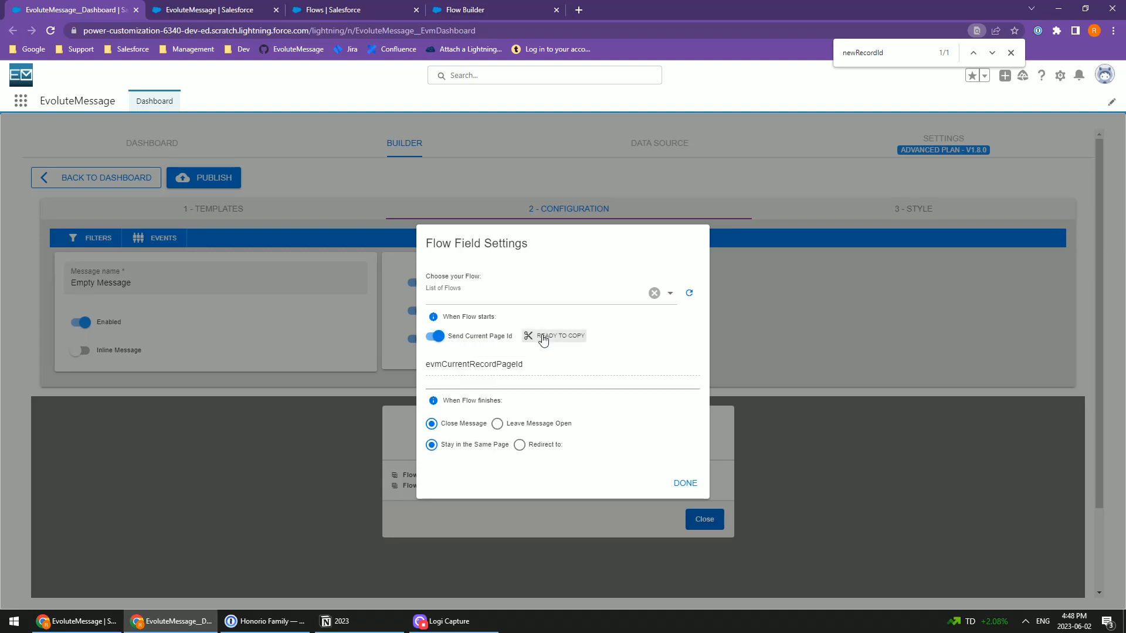
pyautogui.click(543, 338)
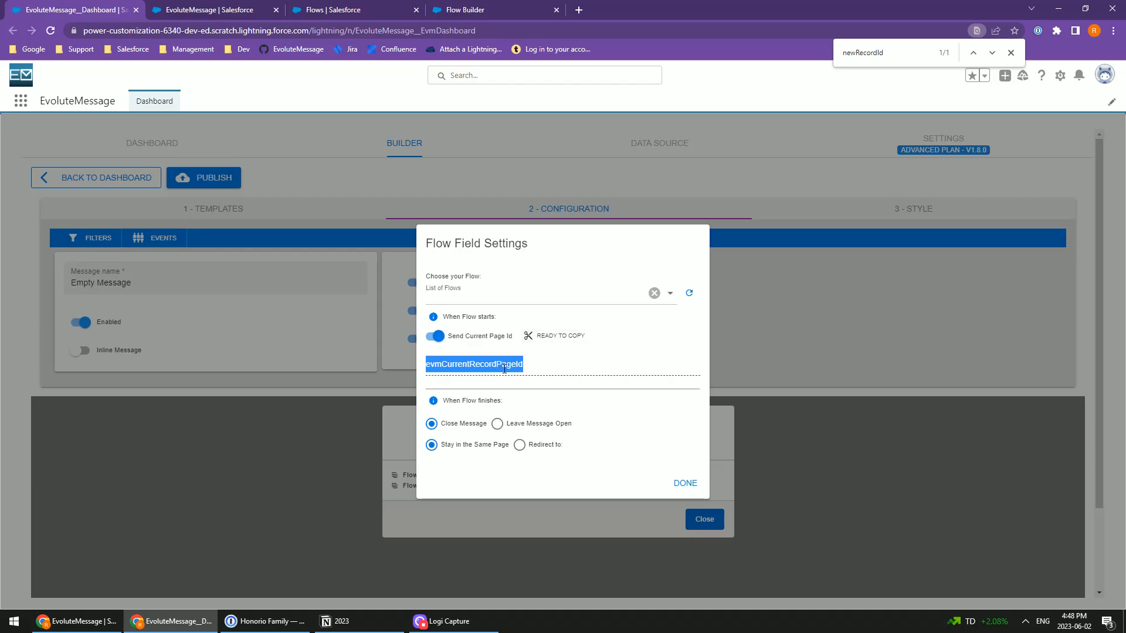
pyautogui.doubleClick(434, 369)
# Return to the flow and define the AccountId variable as evmCurrentRecordPageId, data type Text, available for input.
pyautogui.click(378, 12)
pyautogui.click(475, 10)
pyautogui.click(365, 308)
pyautogui.hotkey('ctrl', 'v')
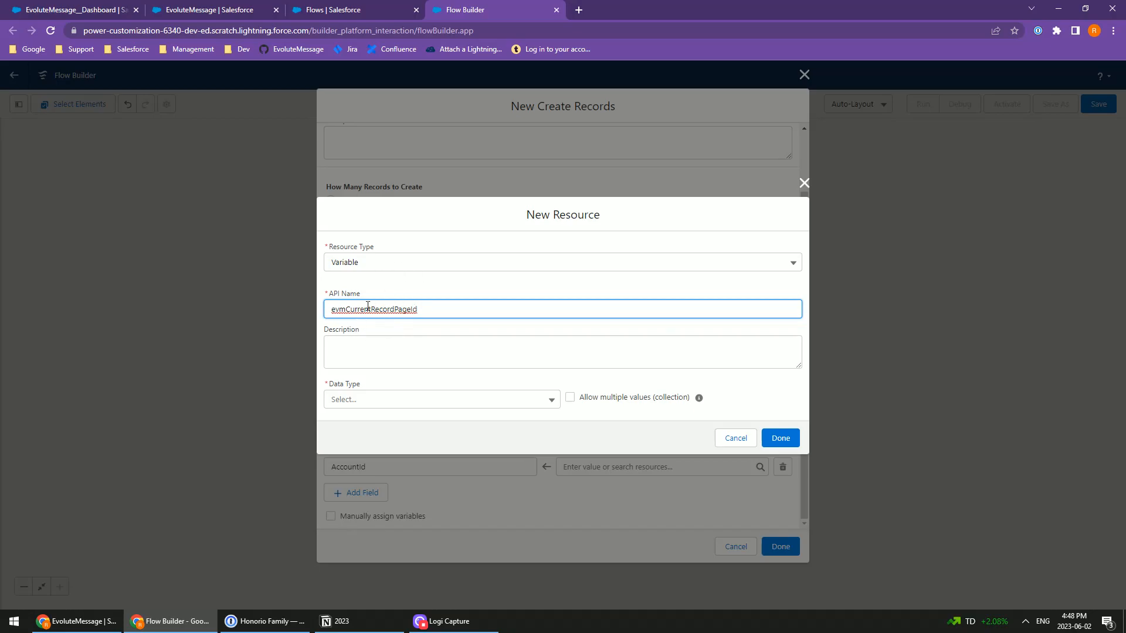
pyautogui.click(359, 397)
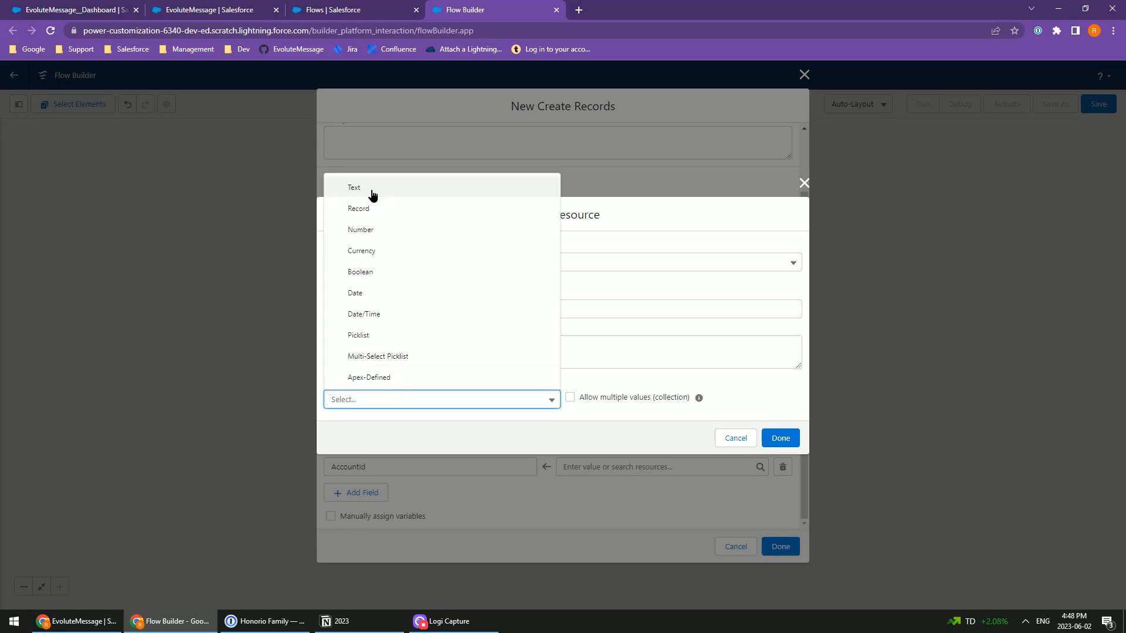
pyautogui.click(372, 187)
pyautogui.click(328, 429)
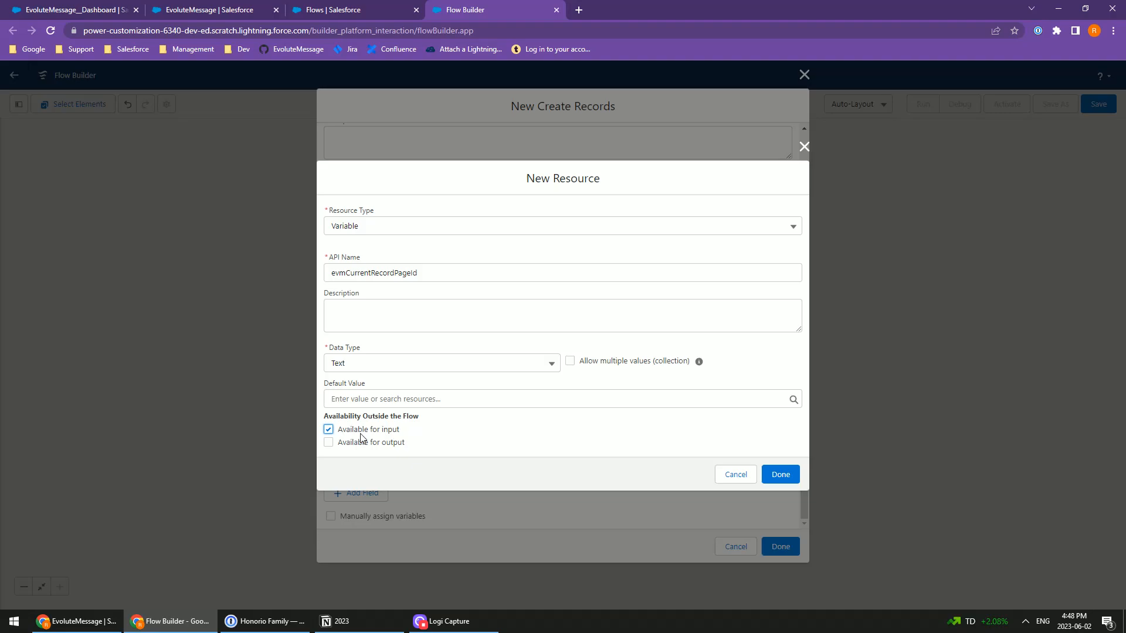
pyautogui.click(780, 474)
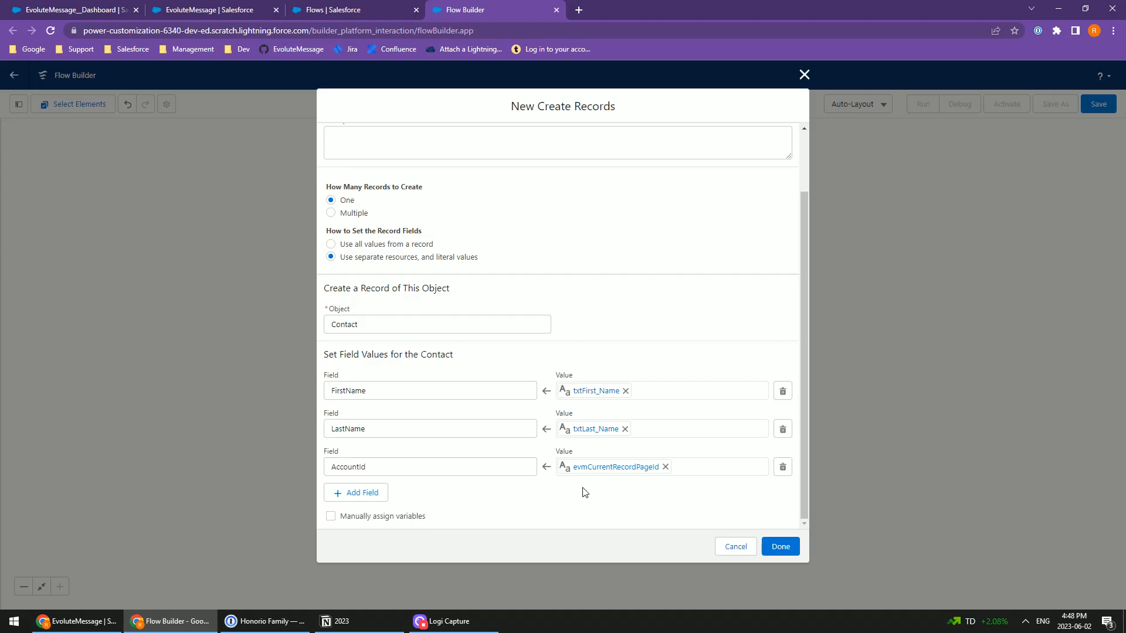
# Enable manual variable assignment for the contact record and start a new Variable resource to store the Contact ID.
pyautogui.click(331, 517)
pyautogui.scroll(-1, 516, 503)
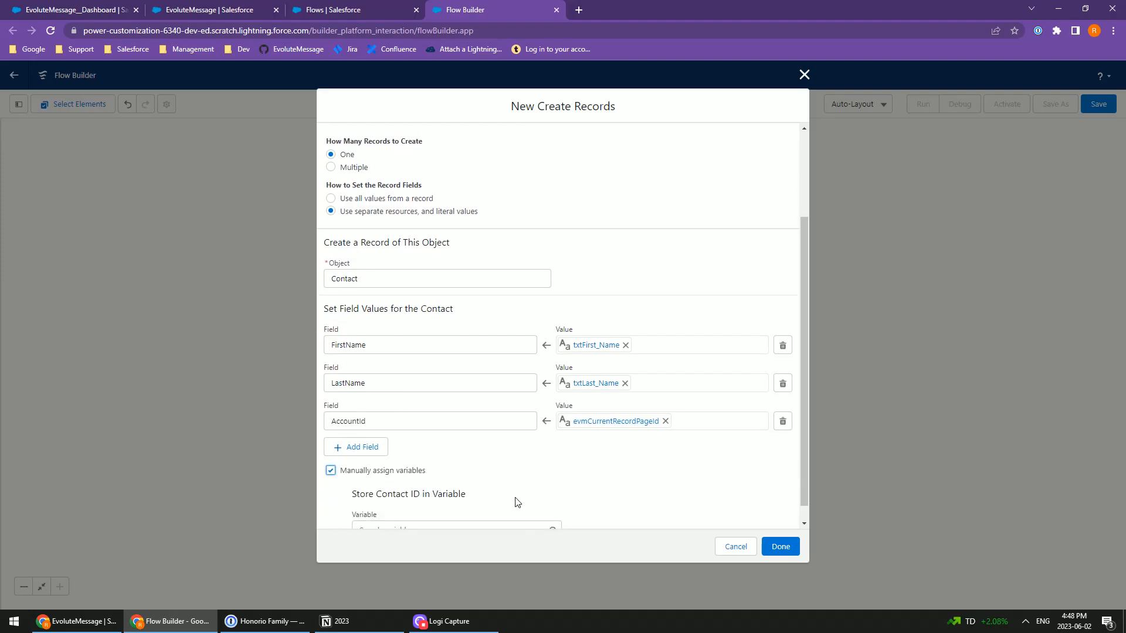
pyautogui.click(402, 512)
pyautogui.click(423, 333)
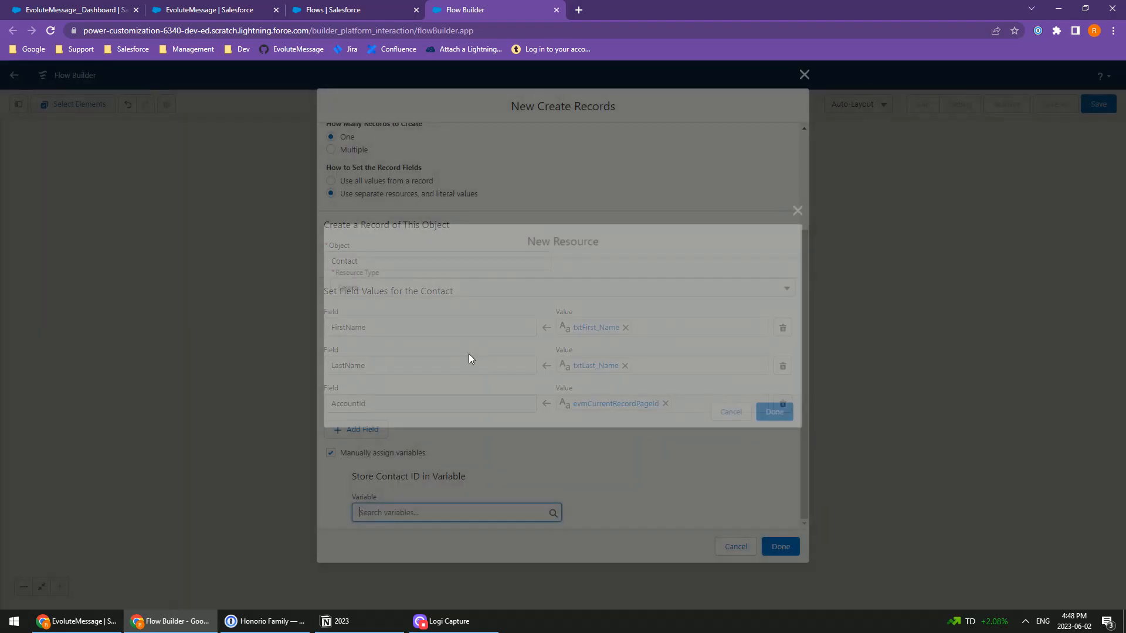
pyautogui.click(385, 289)
pyautogui.click(385, 311)
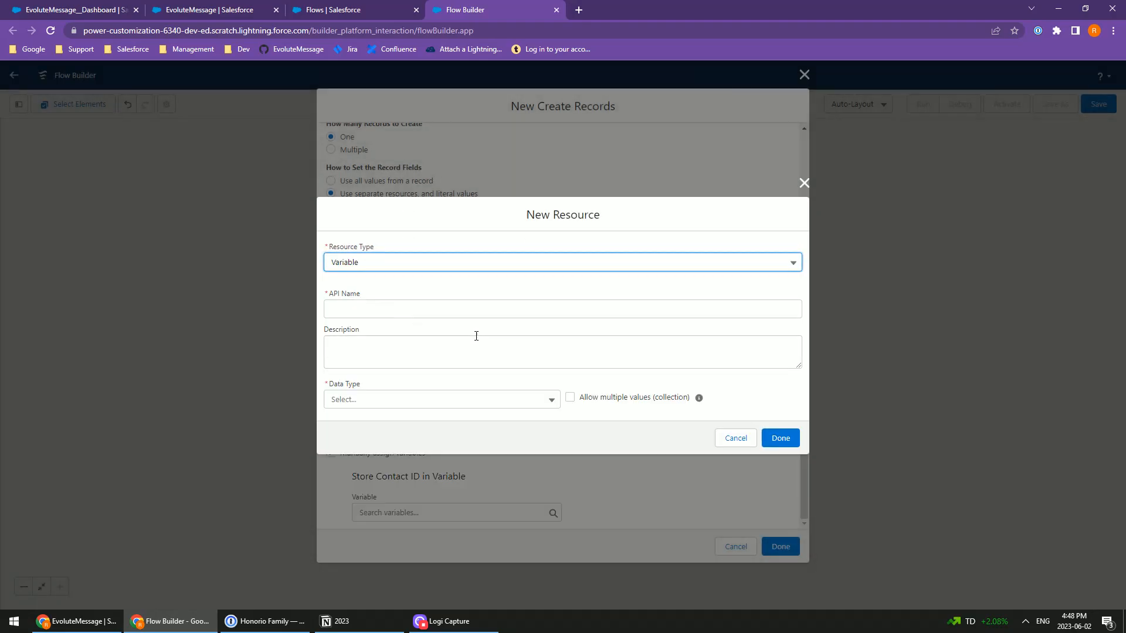
# Name the variable newRecordId, copy that name, and create it as Text available for output.
pyautogui.click(375, 308)
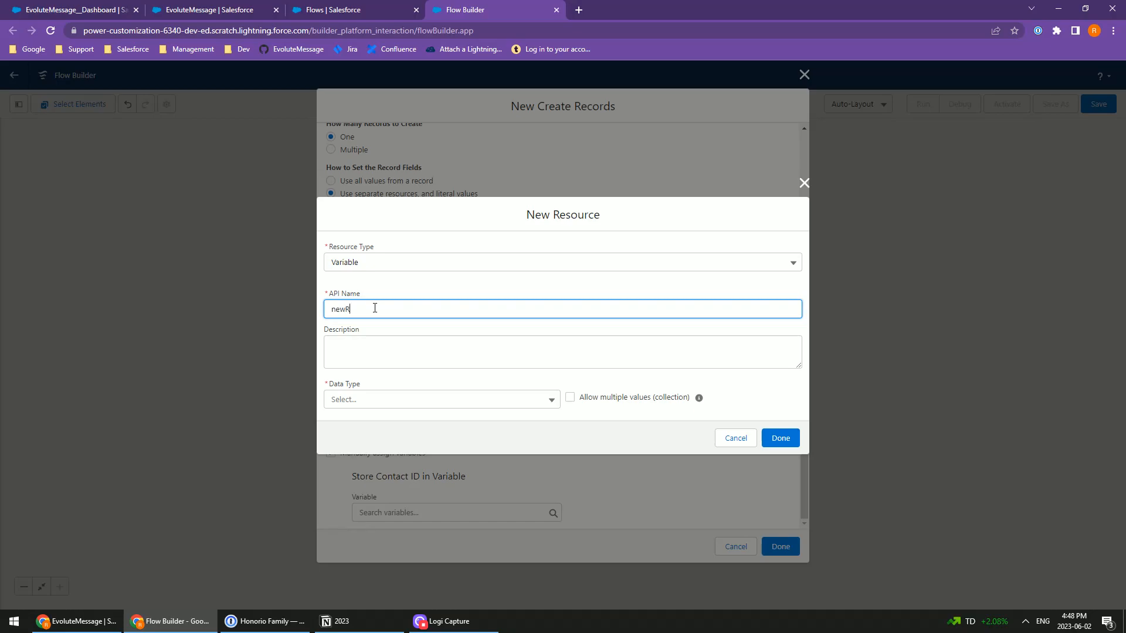
pyautogui.doubleClick(375, 307)
pyautogui.hotkey('ctrl', 'c')
pyautogui.click(369, 399)
pyautogui.click(379, 188)
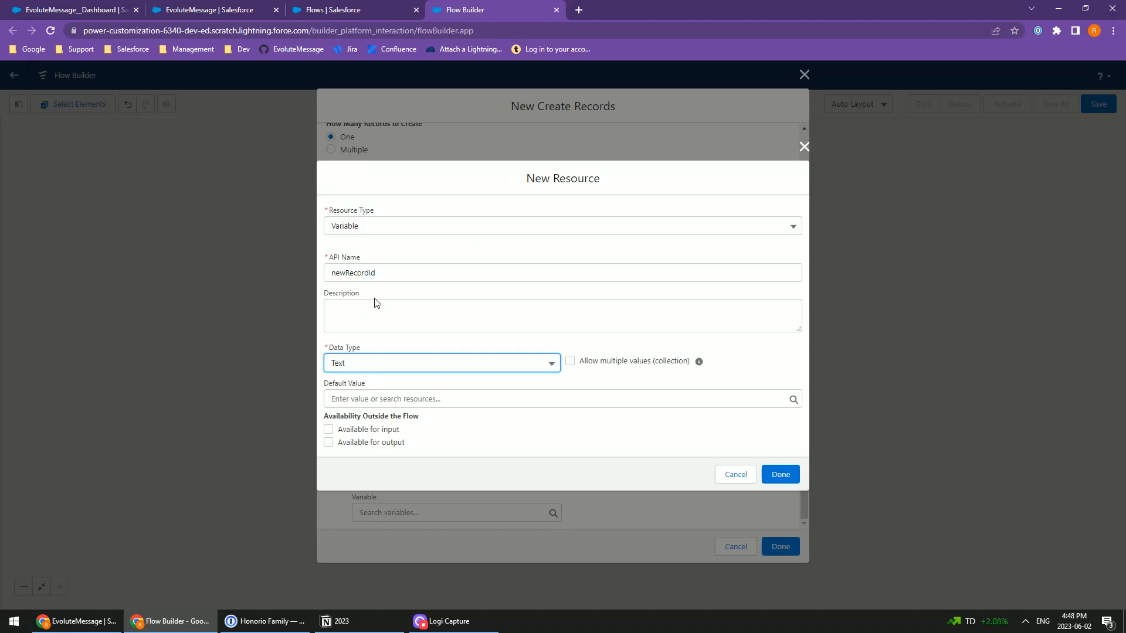
pyautogui.click(328, 443)
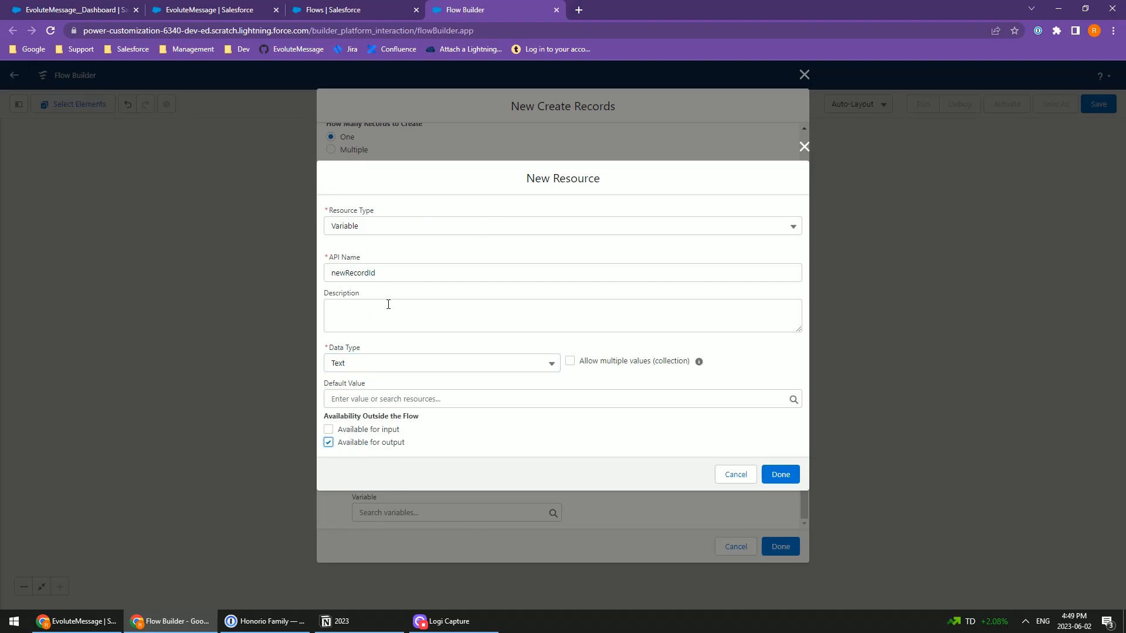
pyautogui.click(776, 473)
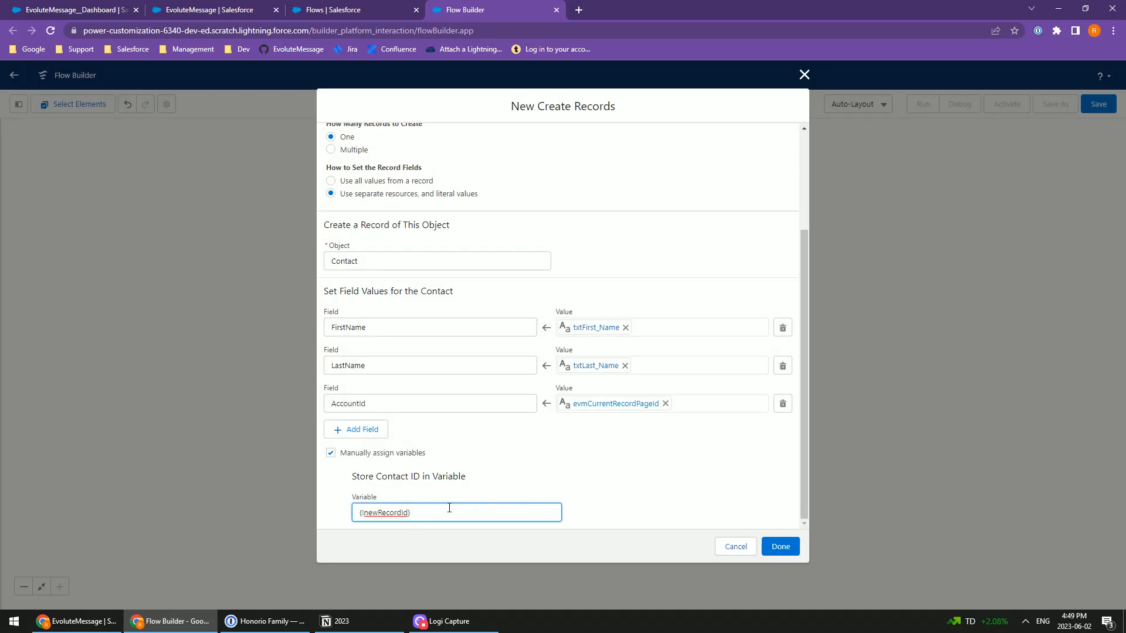
# Finish the Create Records element with the Contact ID stored in newRecordId.
pyautogui.moveTo(349, 479); pyautogui.dragTo(467, 473)
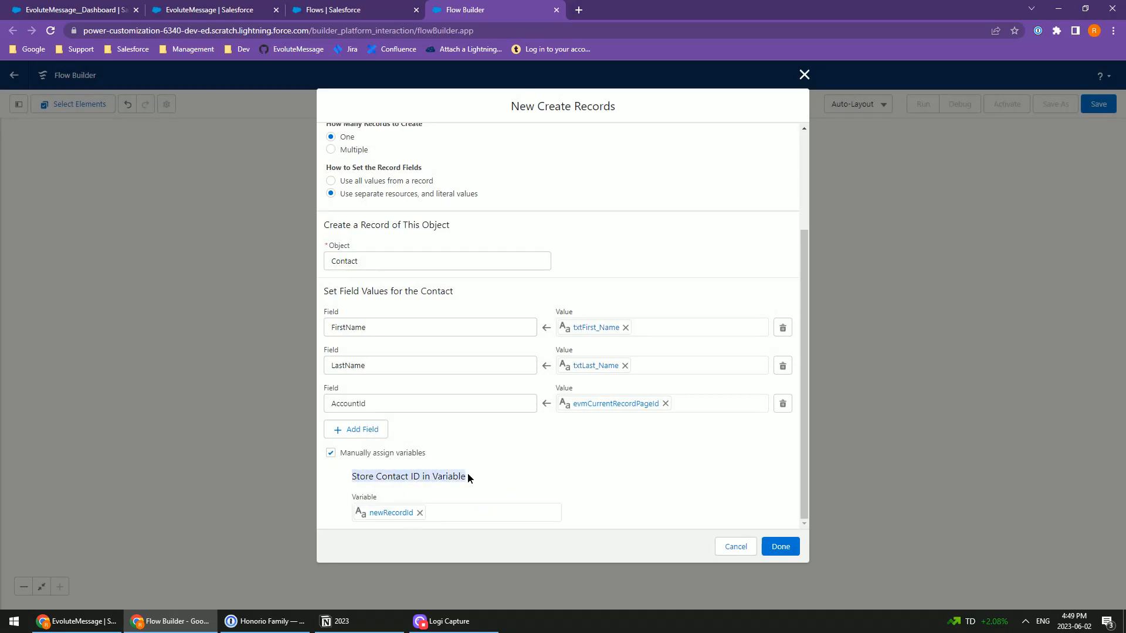
pyautogui.click(413, 481)
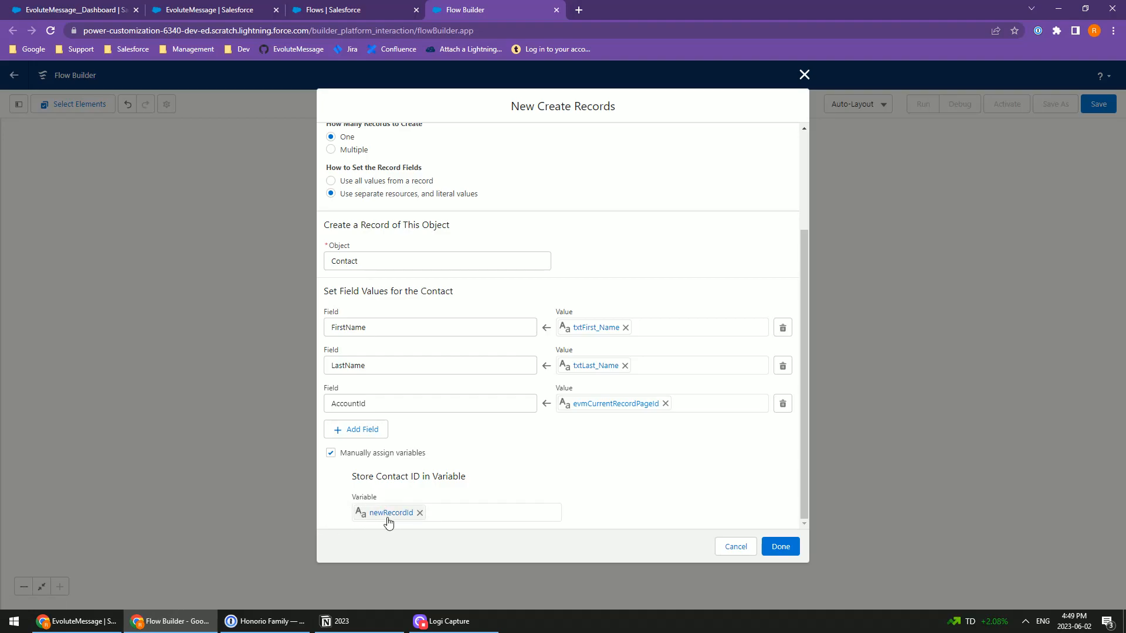
pyautogui.click(781, 546)
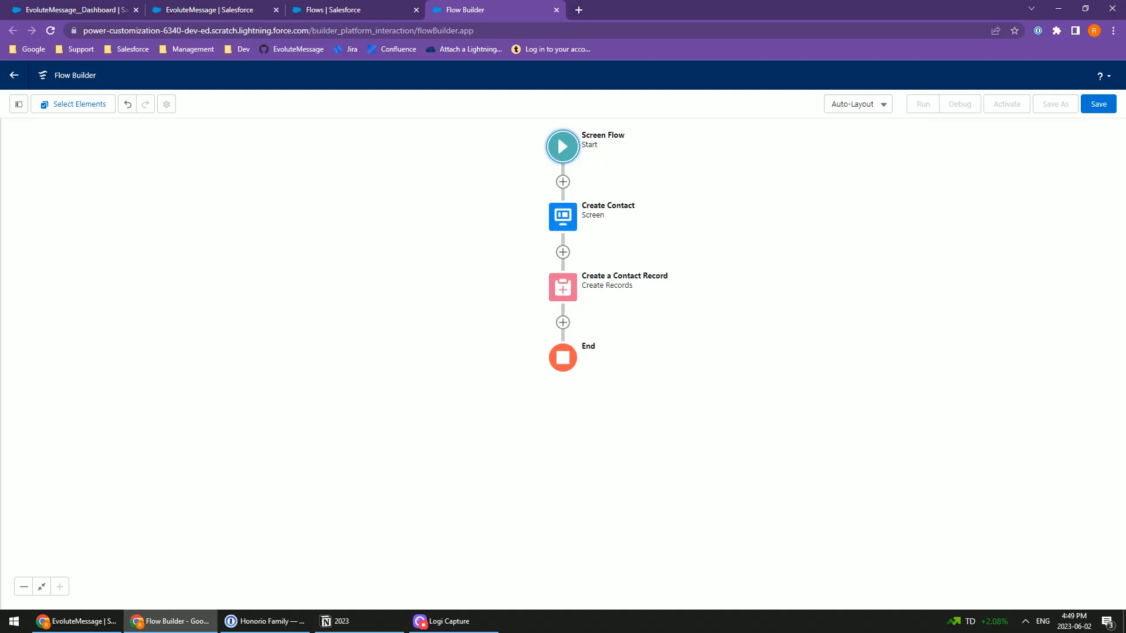
pyautogui.click(1101, 112)
pyautogui.click(369, 289)
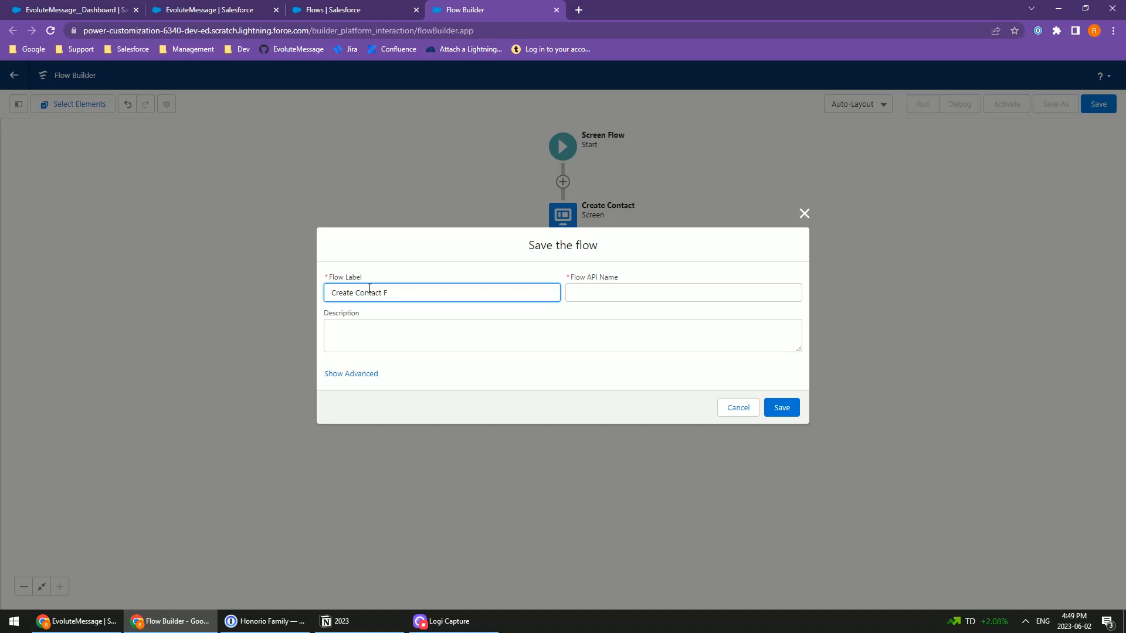
pyautogui.write('Create Contact from Account Page')
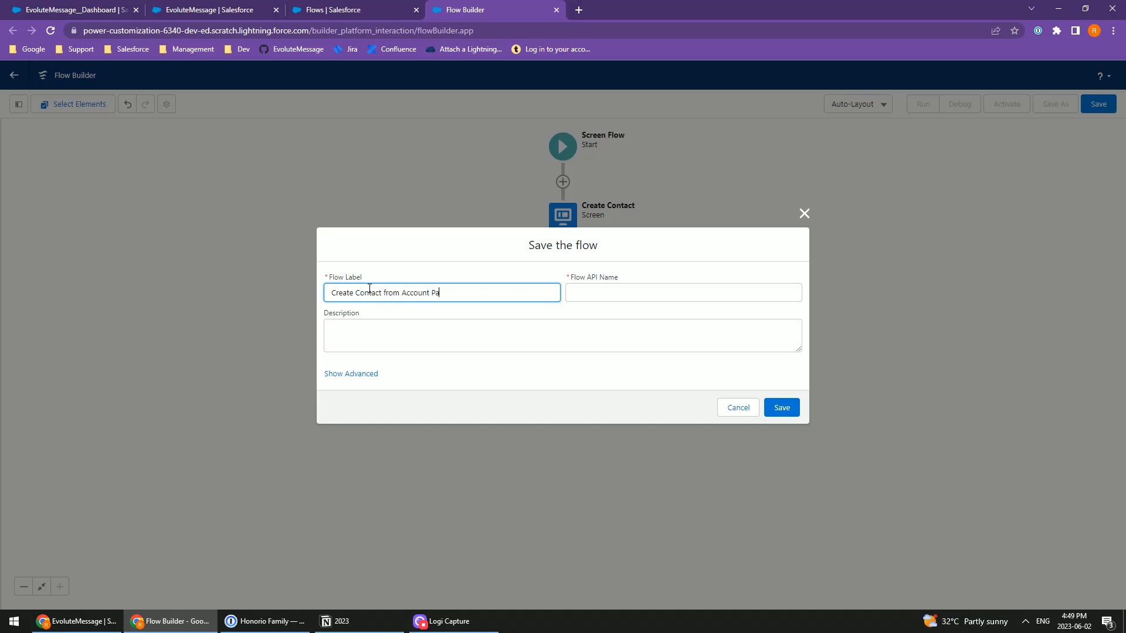
pyautogui.press('Tab')
pyautogui.click(755, 413)
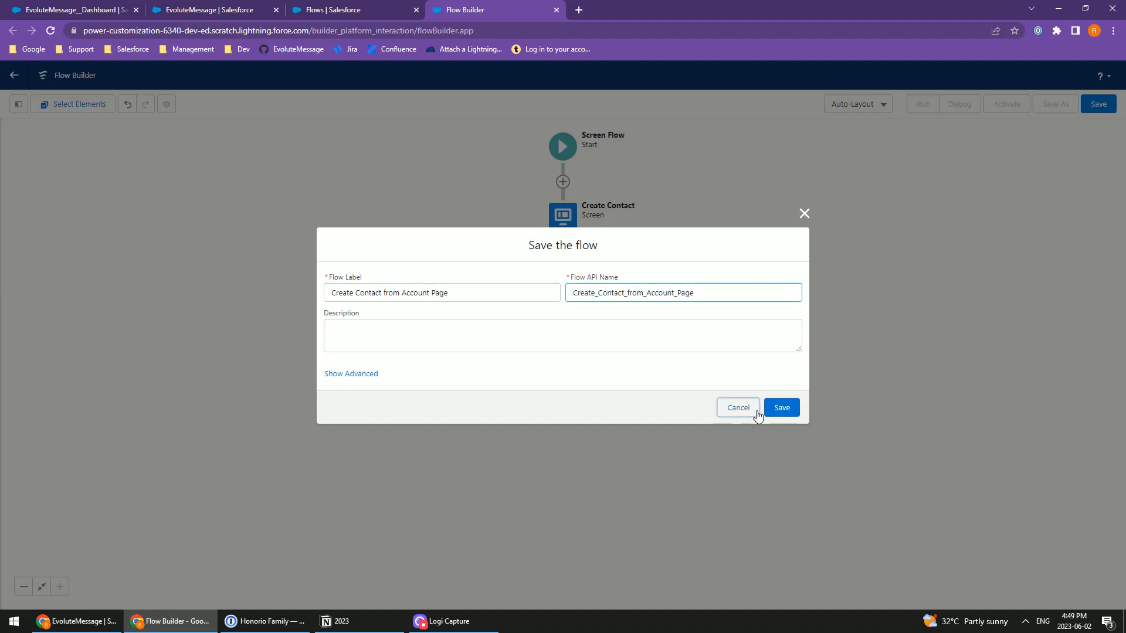
# Save the flow with the label "Create Contact from Account Page" and API name Create_Contact_from_Account_Page.
pyautogui.click(1097, 104)
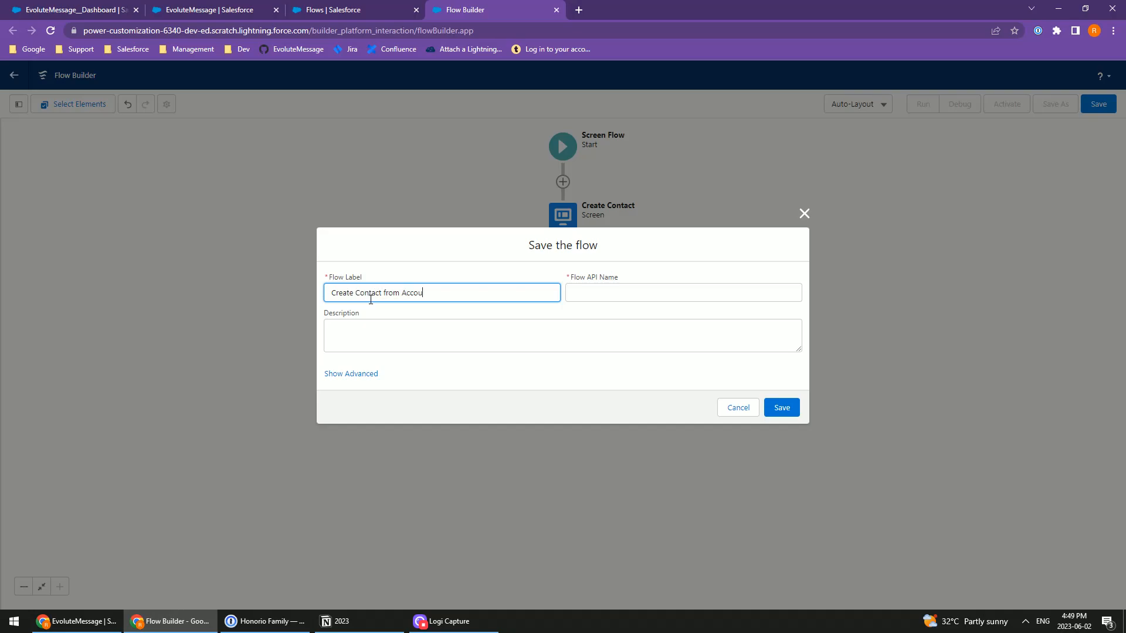
pyautogui.press('Tab')
pyautogui.click(782, 408)
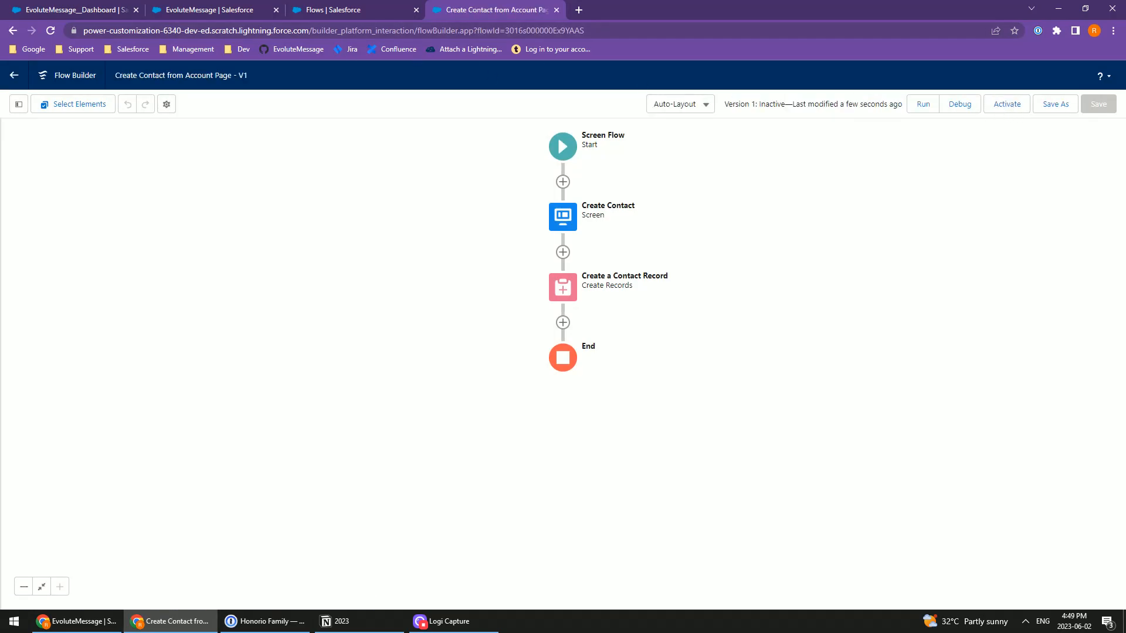
# Switch to the EvoluteMessage dashboard, refresh the list of flows and look for the newly saved flow.
pyautogui.click(50, 9)
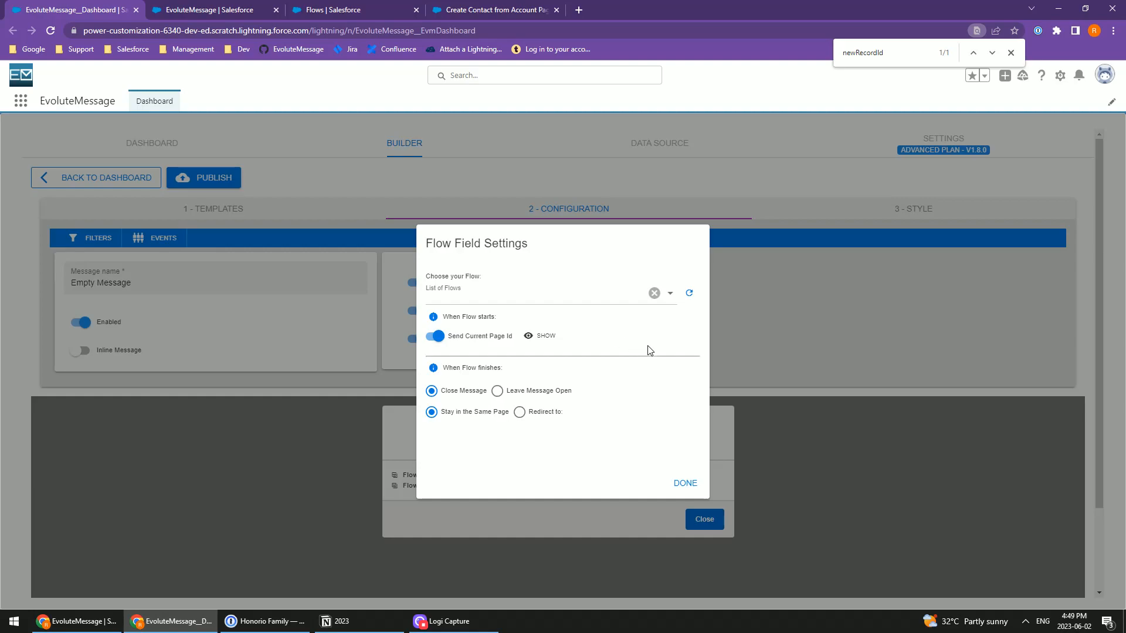
pyautogui.click(689, 293)
pyautogui.click(497, 293)
pyautogui.click(477, 295)
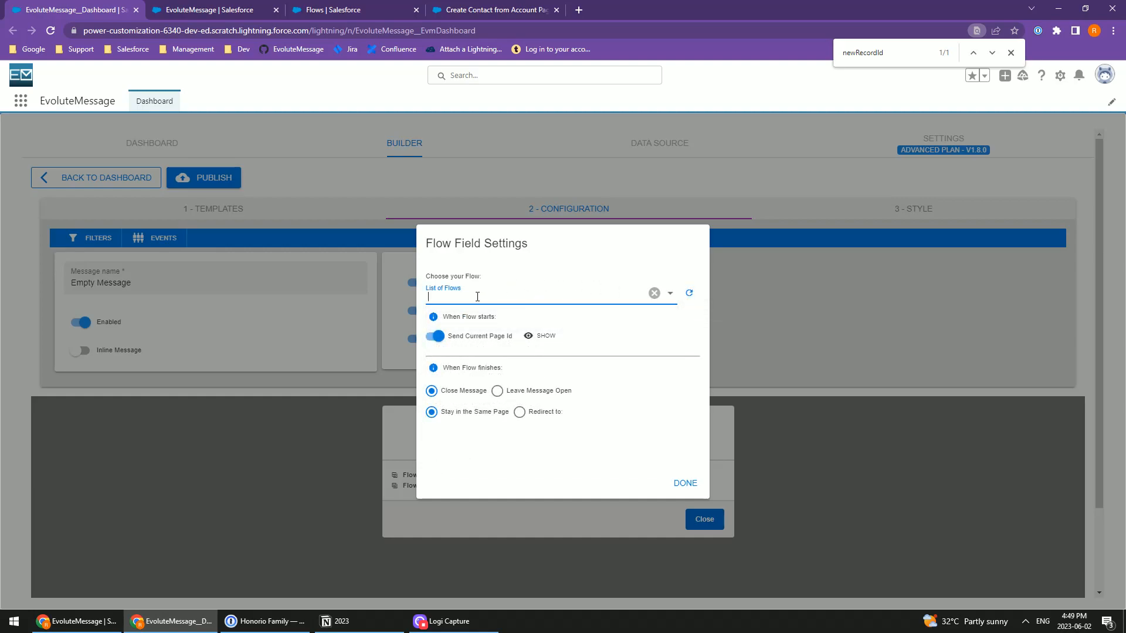
pyautogui.click(499, 296)
pyautogui.click(537, 302)
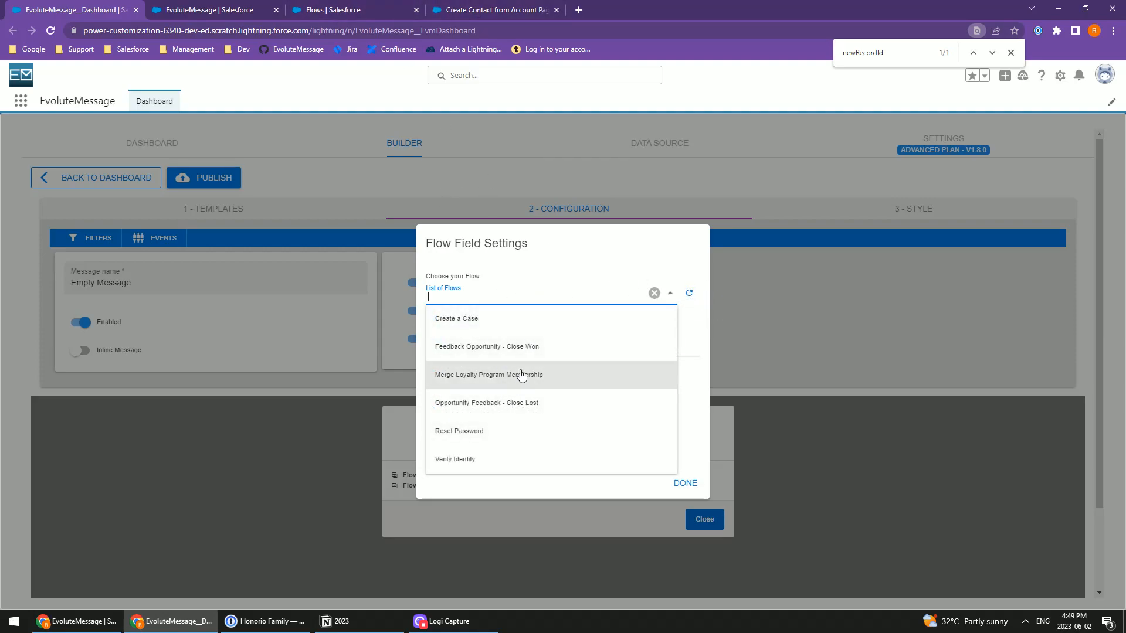
# Return to the Create Contact from Account Page flow and activate it.
pyautogui.click(343, 7)
pyautogui.click(446, 7)
pyautogui.click(1008, 109)
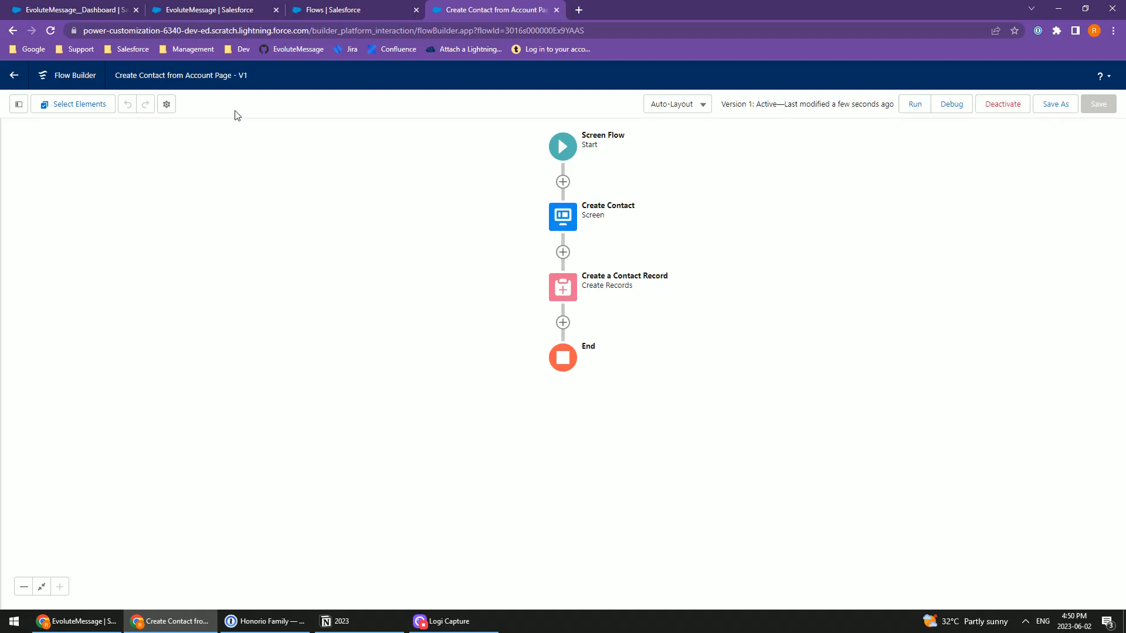
# Go back to the message's Flow Field Settings, refresh the list of flows and choose Create Contact from Account Page.
pyautogui.click(32, 7)
pyautogui.click(534, 298)
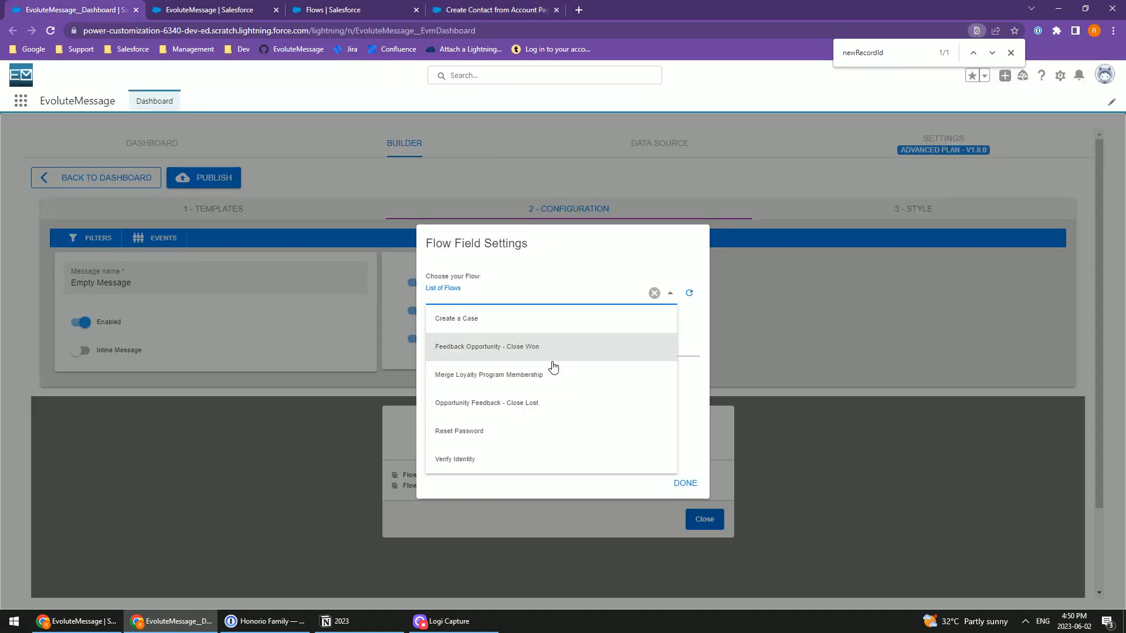
pyautogui.click(689, 293)
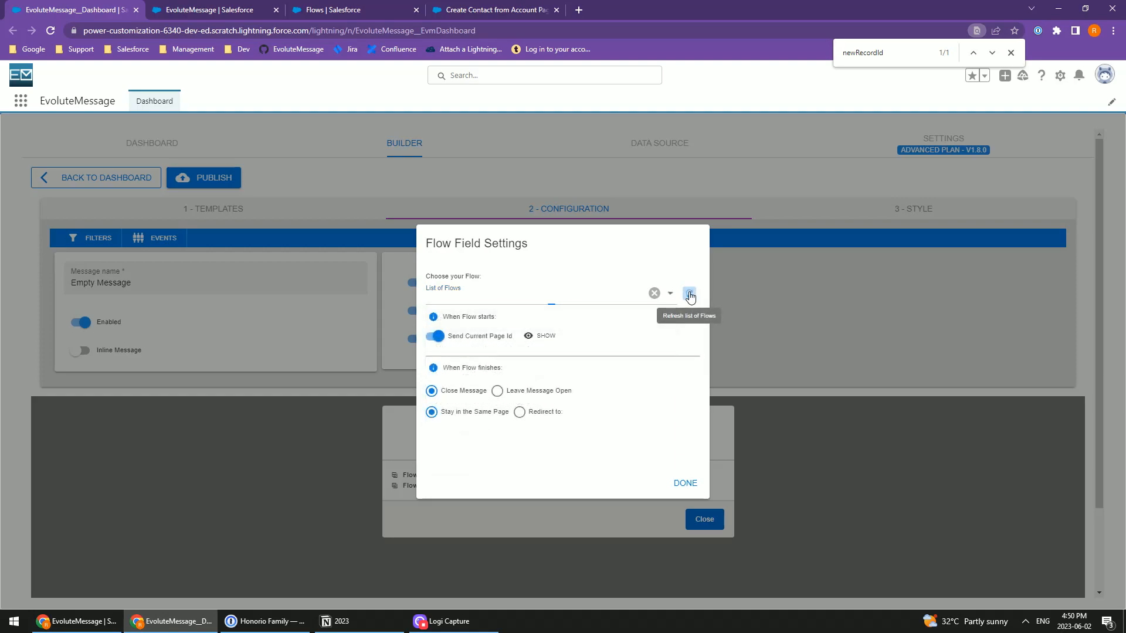
pyautogui.click(541, 296)
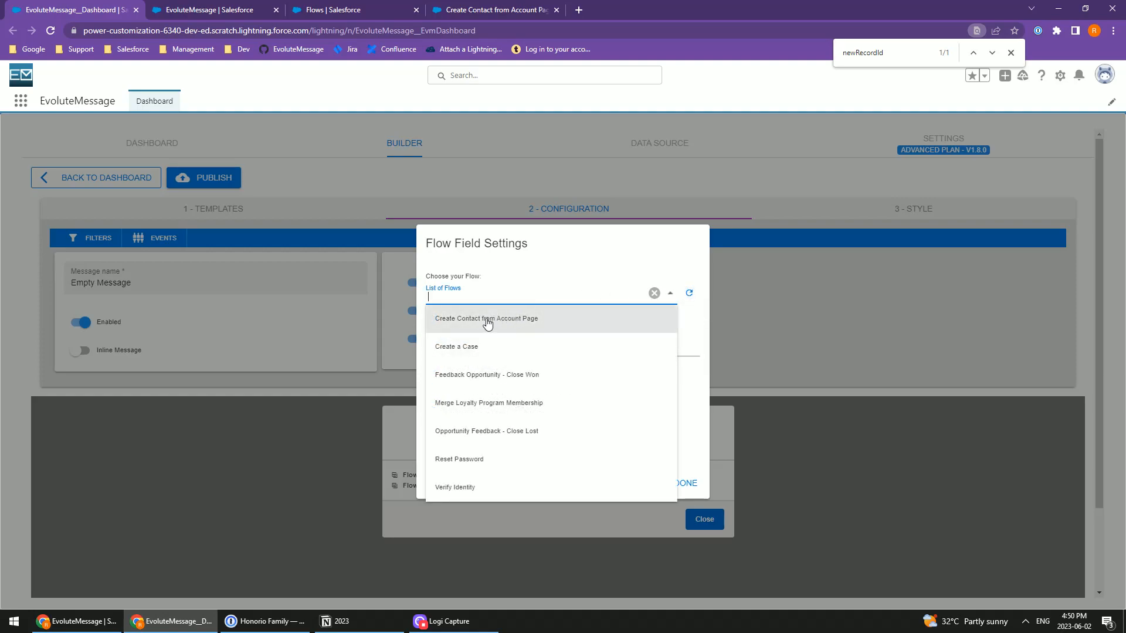
pyautogui.click(503, 321)
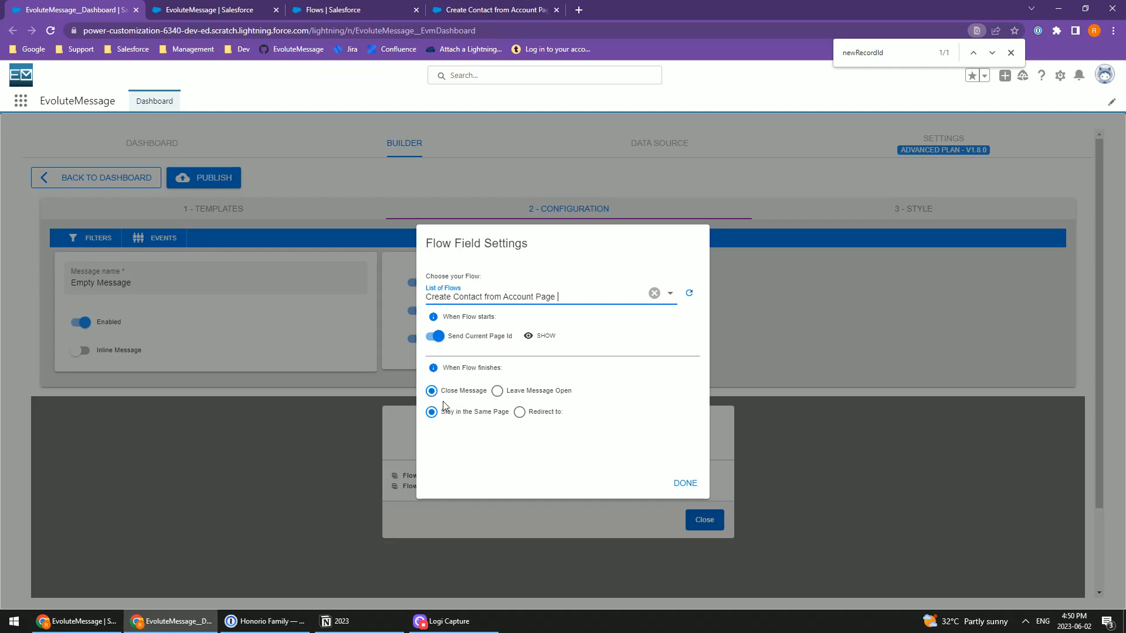
# Set the flow to redirect to the new record URL /{!newRecordId} when it finishes, and accept the flow field settings.
pyautogui.click(520, 413)
pyautogui.click(448, 452)
pyautogui.doubleClick(509, 432)
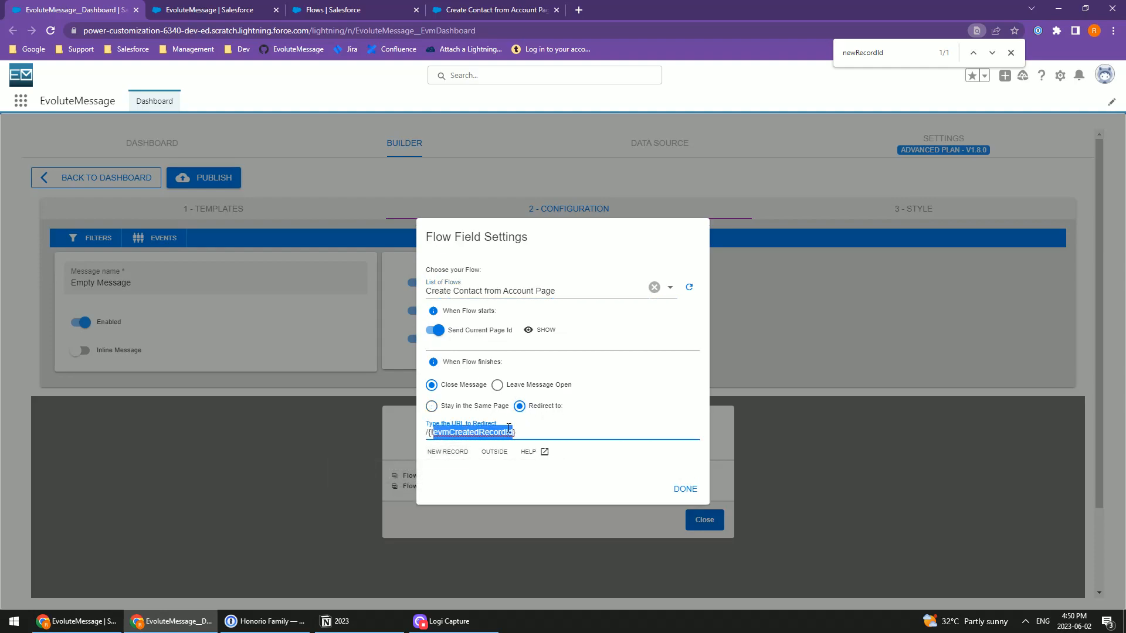
pyautogui.hotkey('ctrl', 'v')
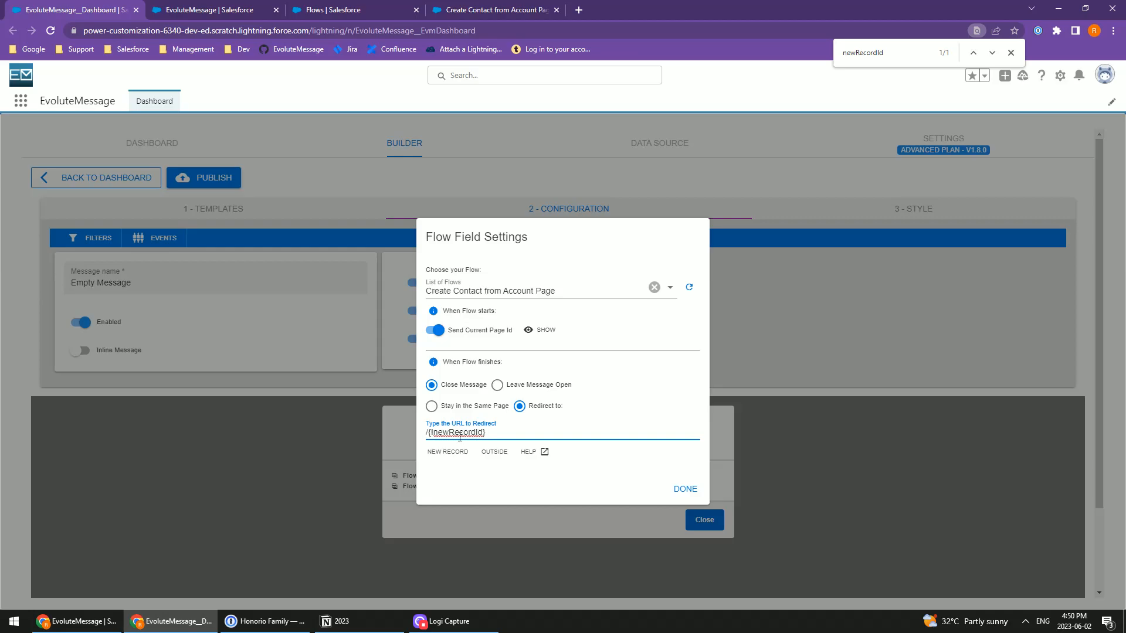
pyautogui.doubleClick(469, 433)
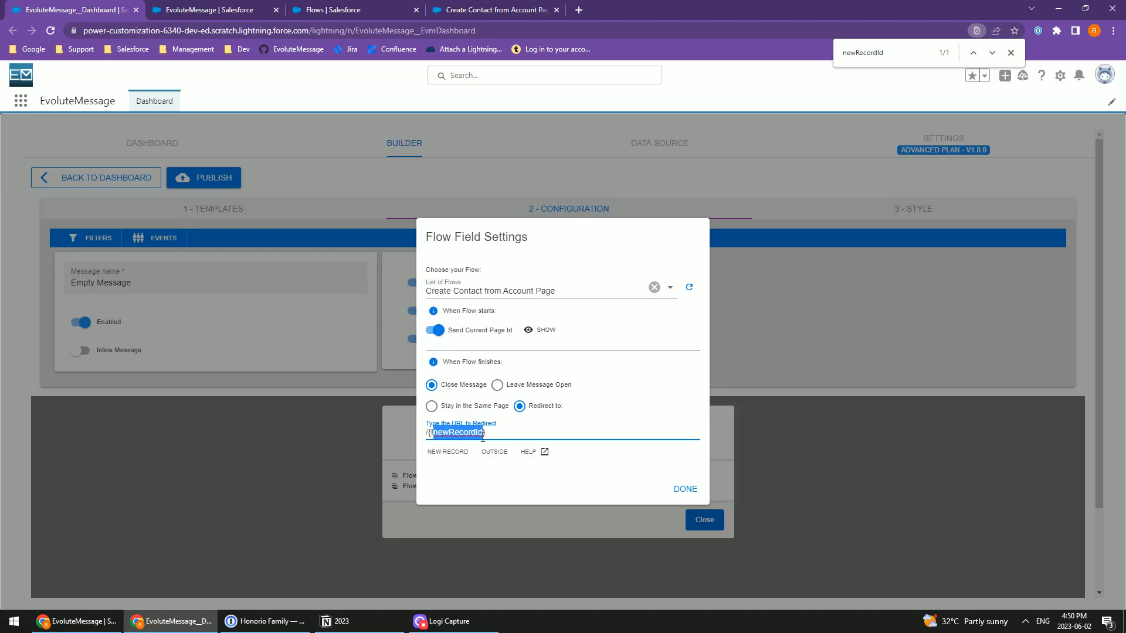
pyautogui.click(684, 492)
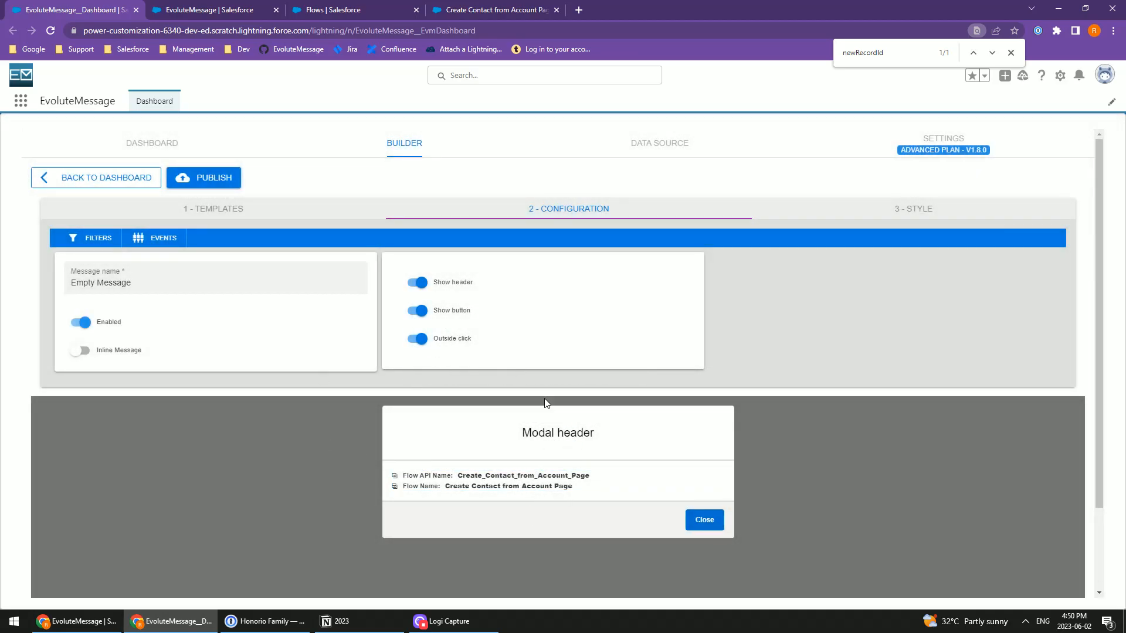
# Turn off the header and the button of the pop-up message.
pyautogui.click(417, 310)
pyautogui.click(417, 282)
# Rename the message Create Fast Contact and publish it.
pyautogui.tripleClick(139, 284)
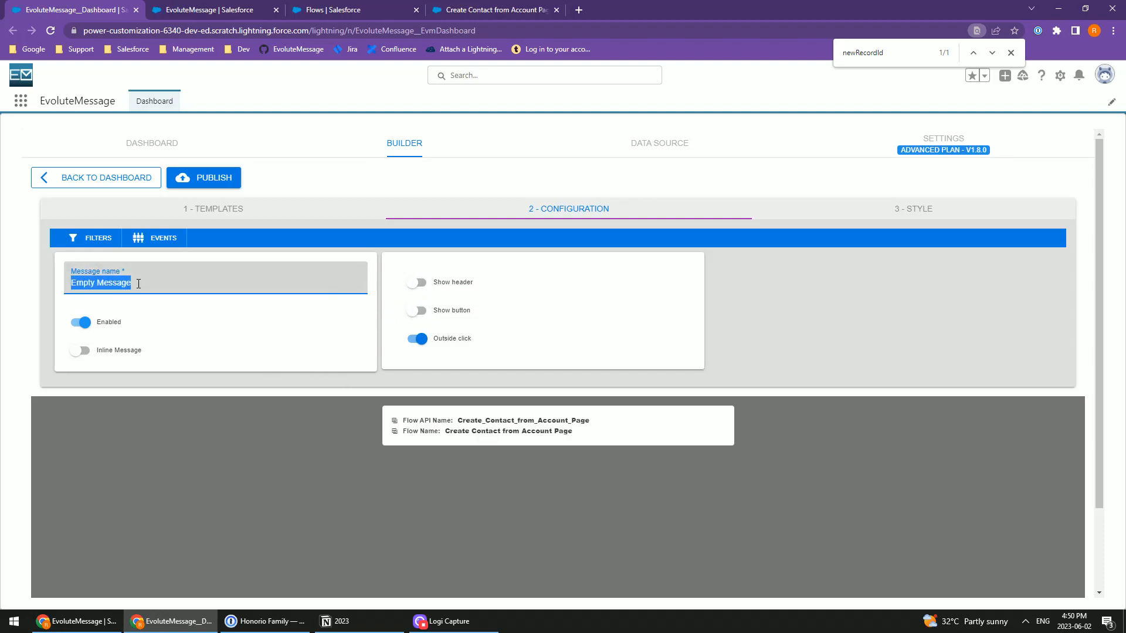
pyautogui.write('Crea')
pyautogui.press('BackSpace')
pyautogui.press('BackSpace')
pyautogui.press('BackSpace')
pyautogui.press('BackSpace')
pyautogui.press('BackSpace')
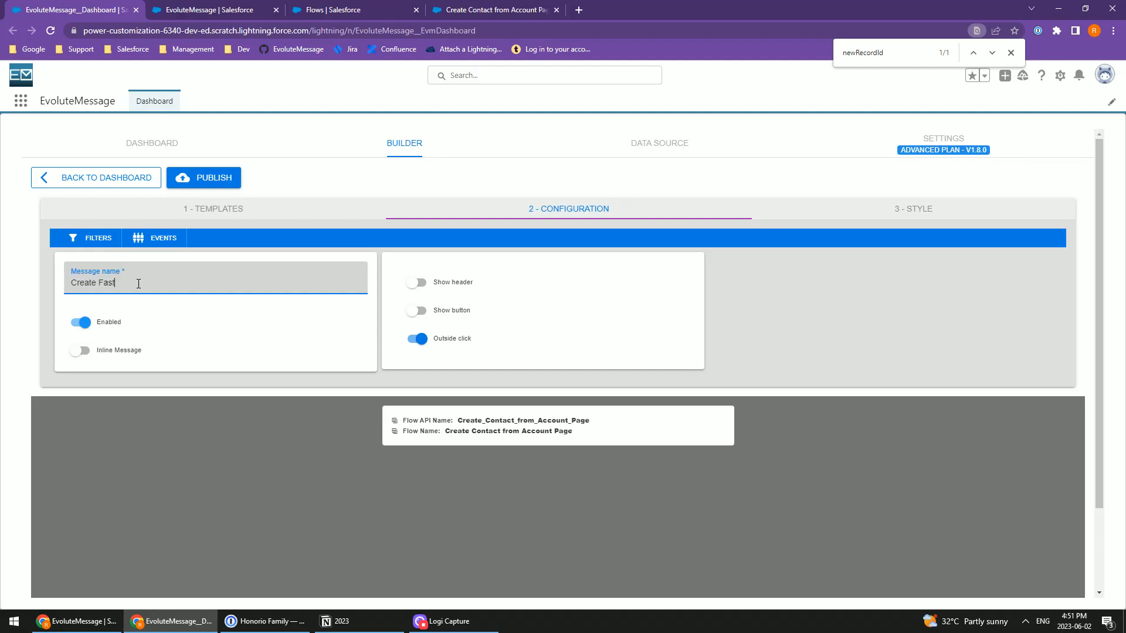
pyautogui.click(216, 184)
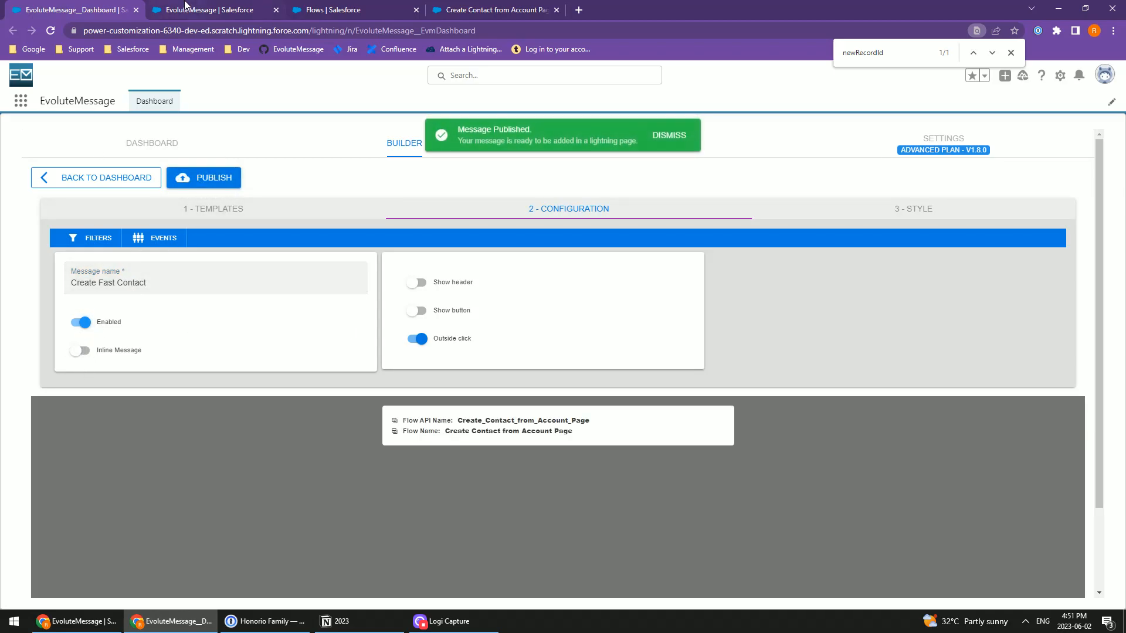
# Switch to the EvoluteMessage account record and open its page for editing in Lightning App Builder.
pyautogui.click(188, 9)
pyautogui.click(248, 146)
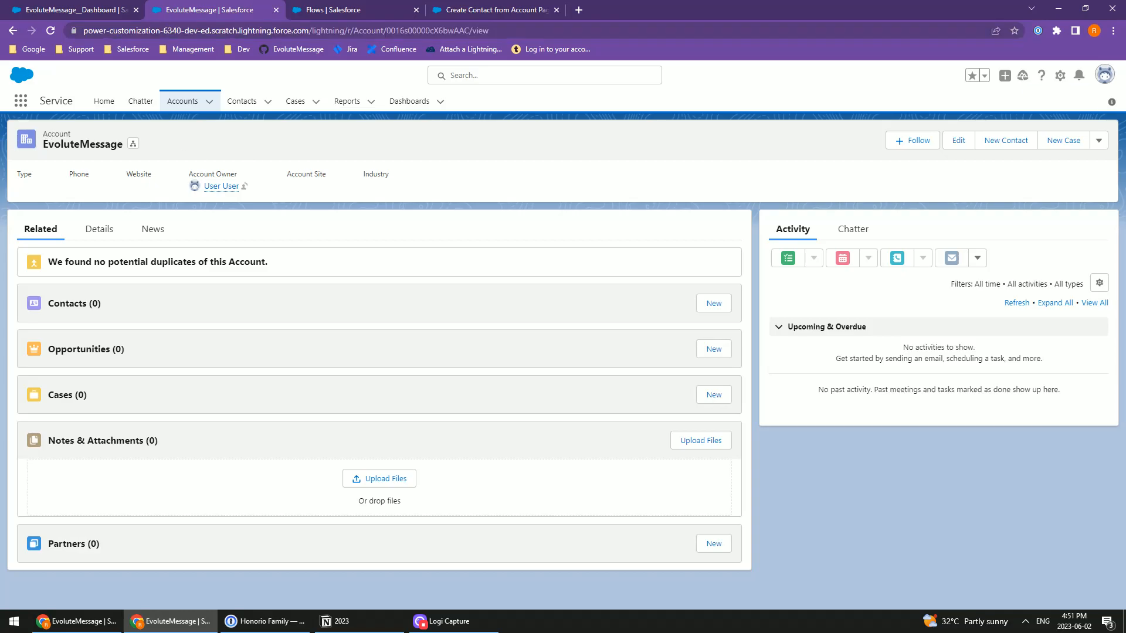
pyautogui.click(1059, 75)
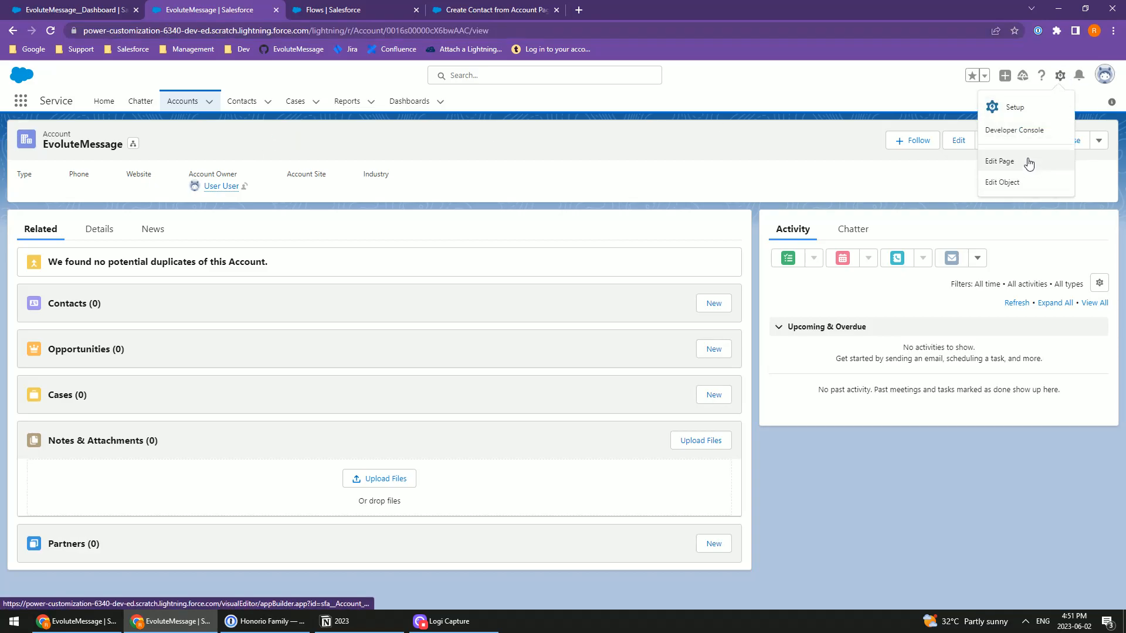
pyautogui.click(1023, 163)
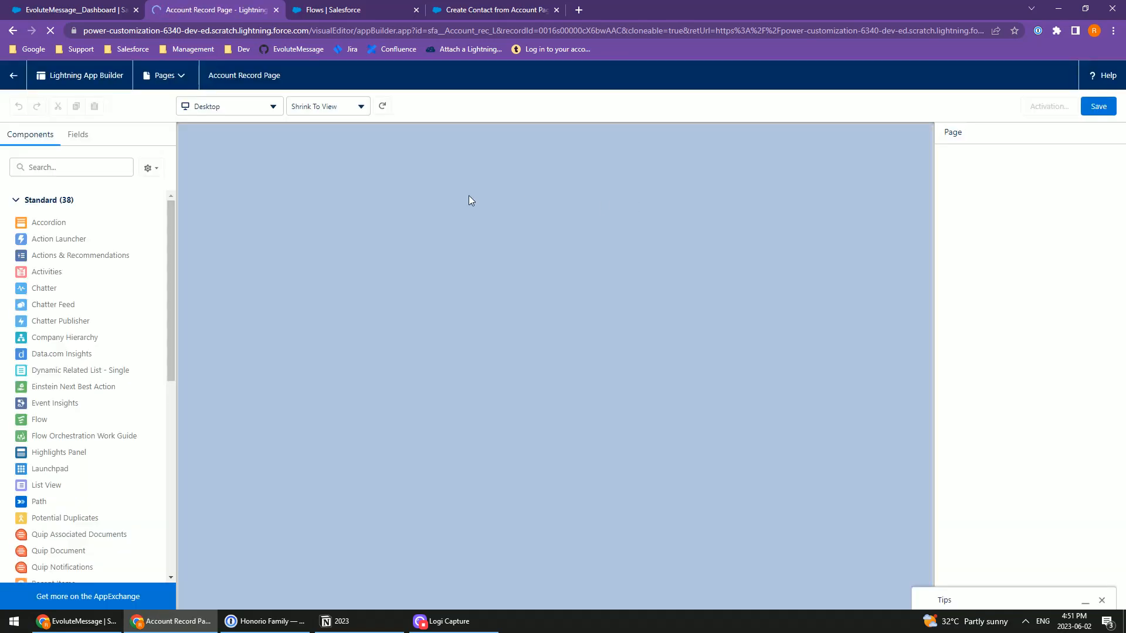
# Add an Evm Advanced Message component above the Activity section and assign the Create Fast Contact message to it.
pyautogui.click(44, 200)
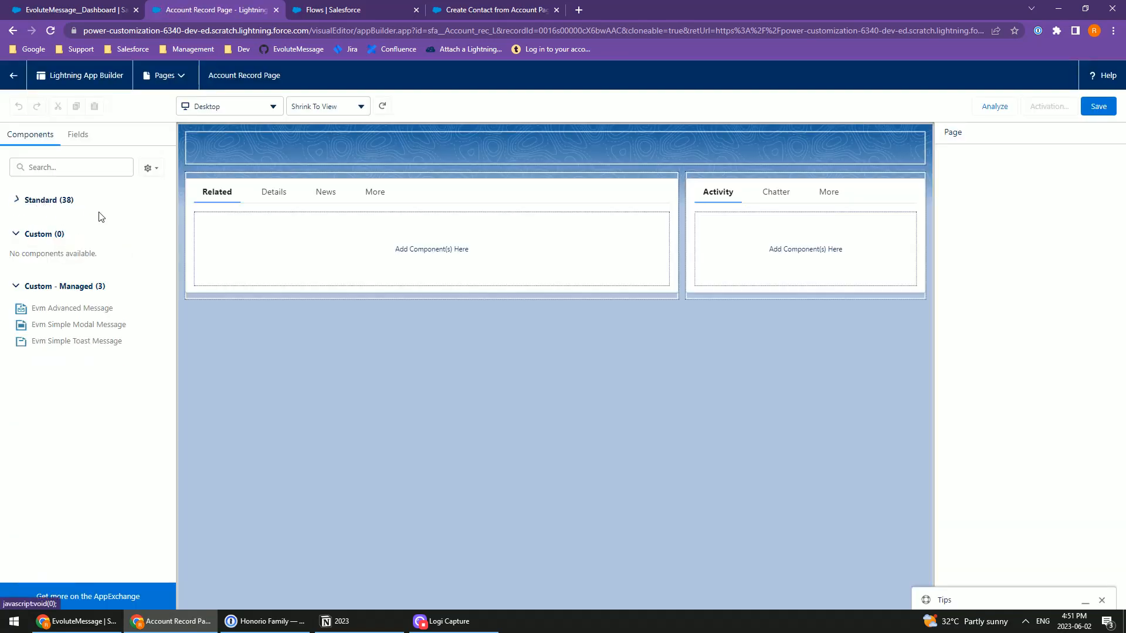
pyautogui.moveTo(61, 314); pyautogui.dragTo(742, 252)
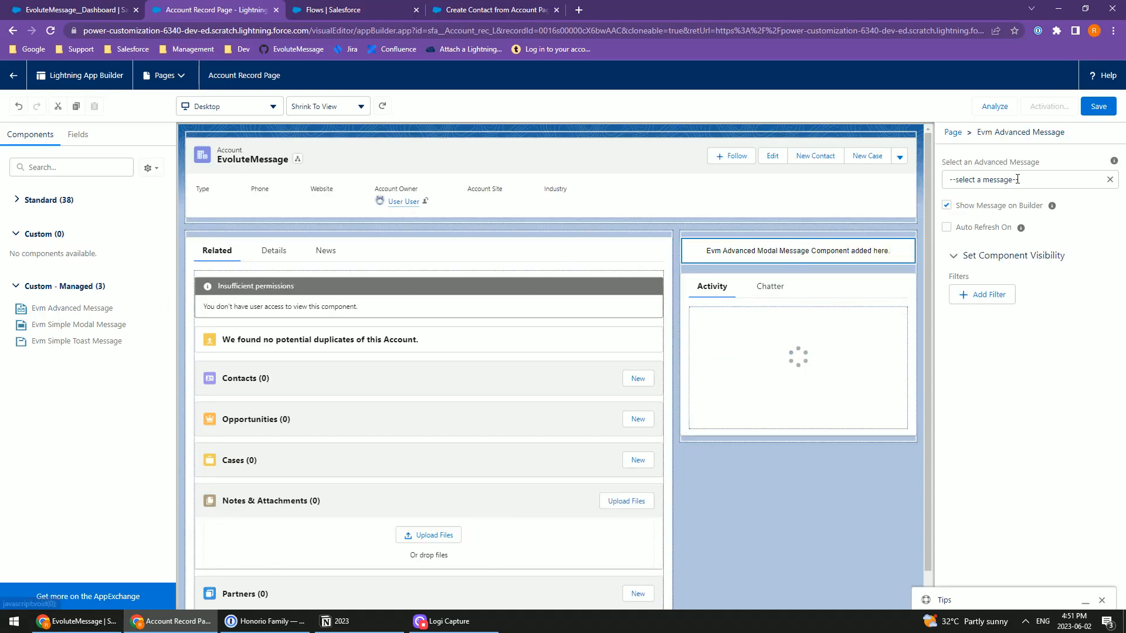
pyautogui.click(1020, 180)
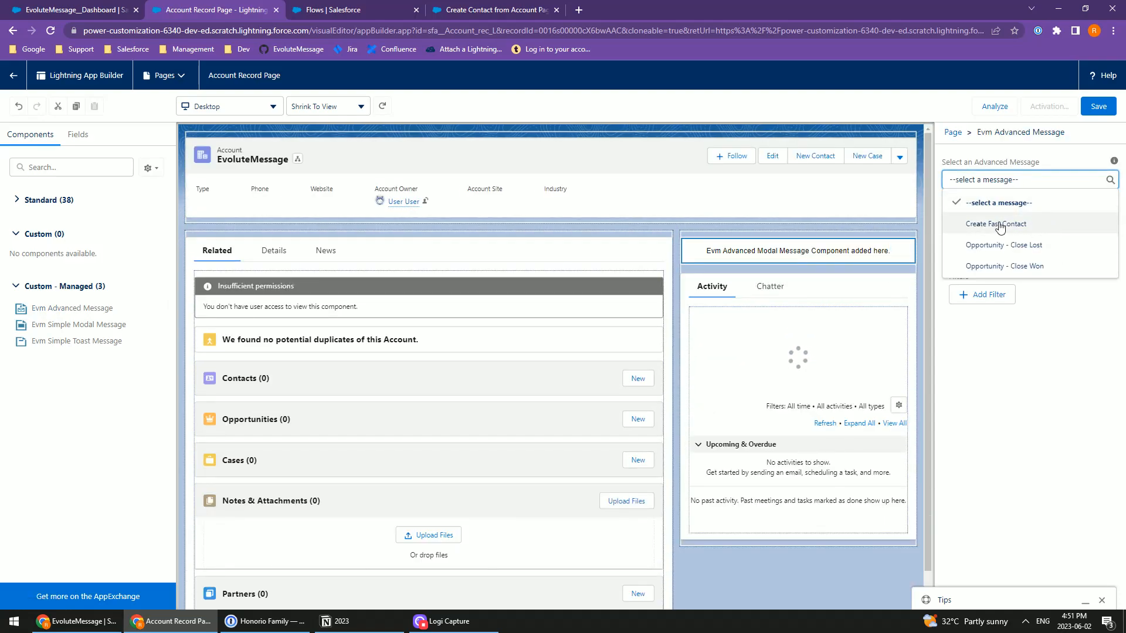
pyautogui.click(999, 225)
# Turn off Show Message on Builder and turn on Auto Refresh for the component, and save the page.
pyautogui.click(946, 206)
pyautogui.click(946, 227)
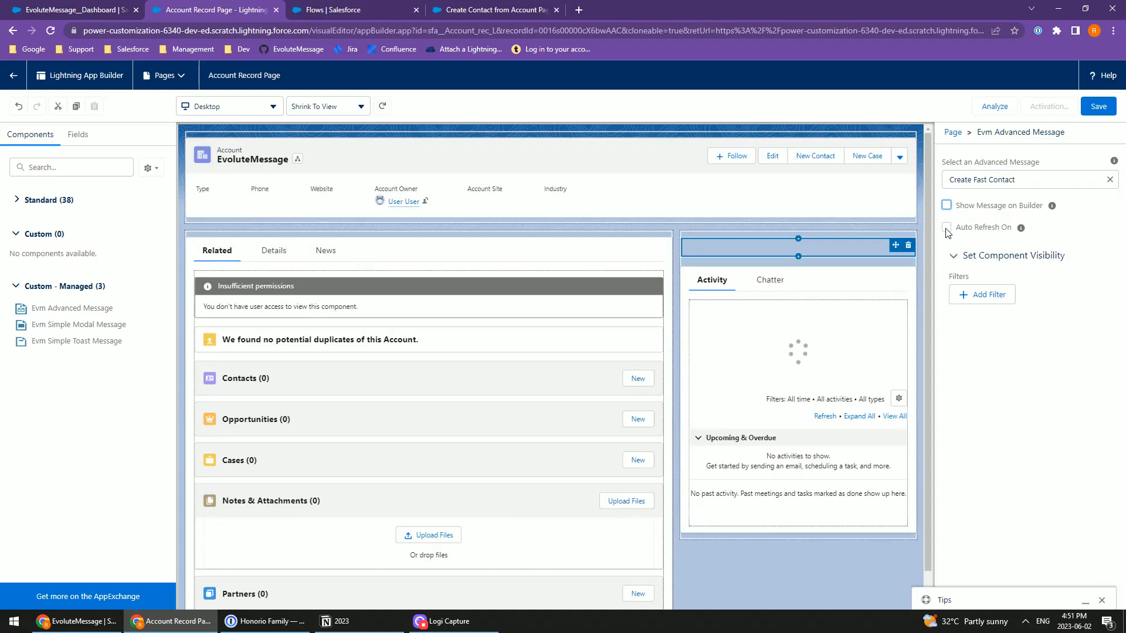
pyautogui.click(946, 206)
pyautogui.click(1098, 107)
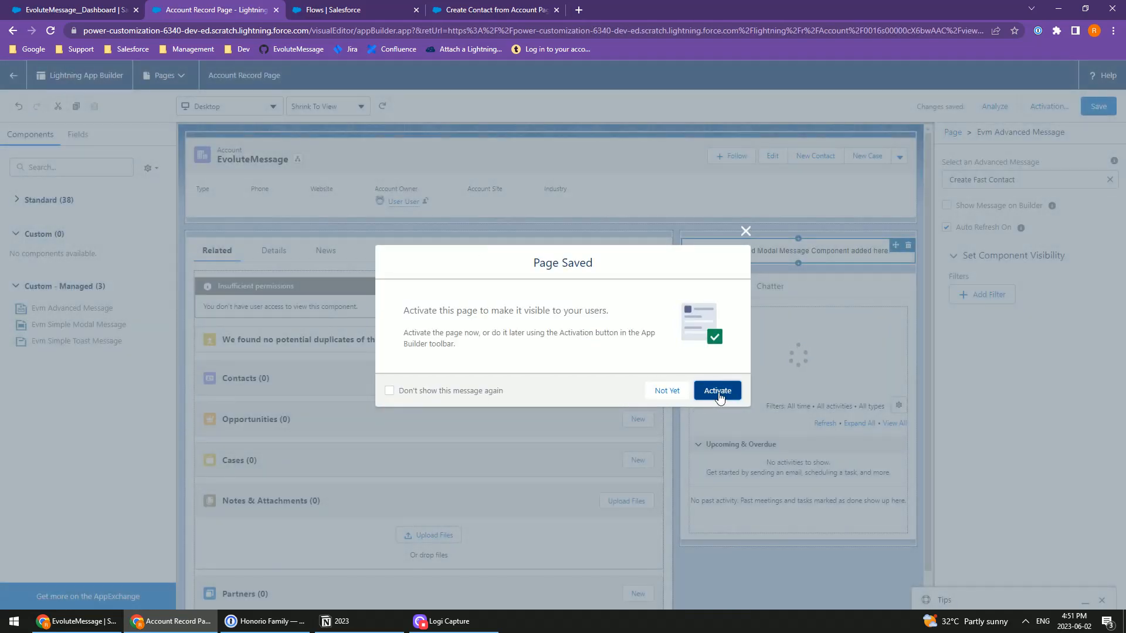
# Activate the Account Record Page as the org default and save it again.
pyautogui.click(718, 391)
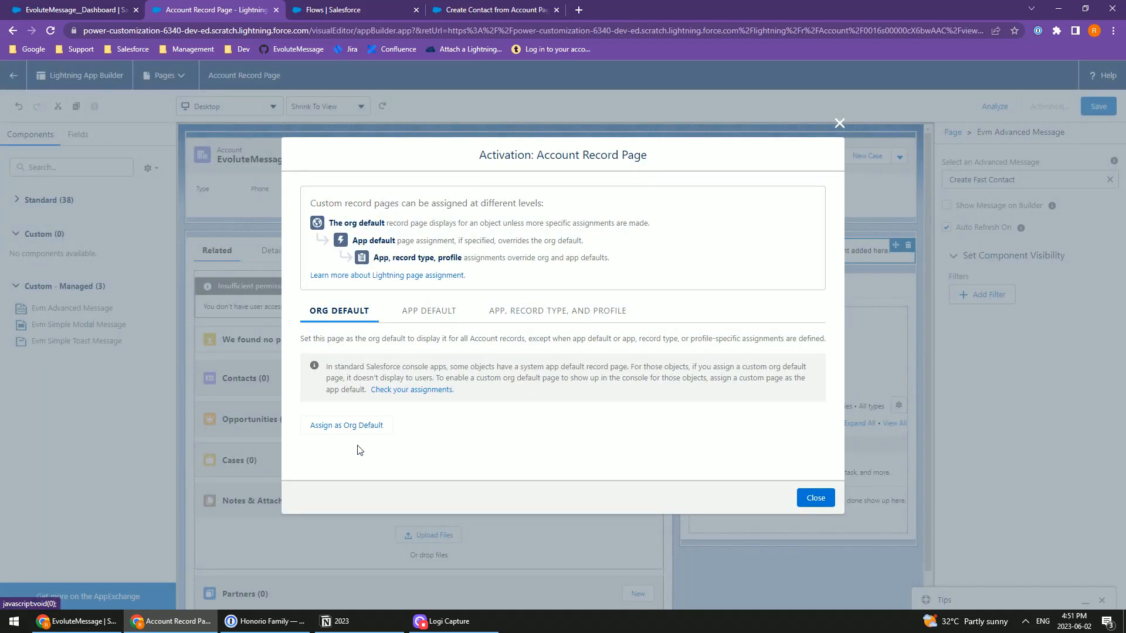
pyautogui.click(350, 427)
pyautogui.click(467, 357)
pyautogui.click(816, 440)
pyautogui.click(824, 415)
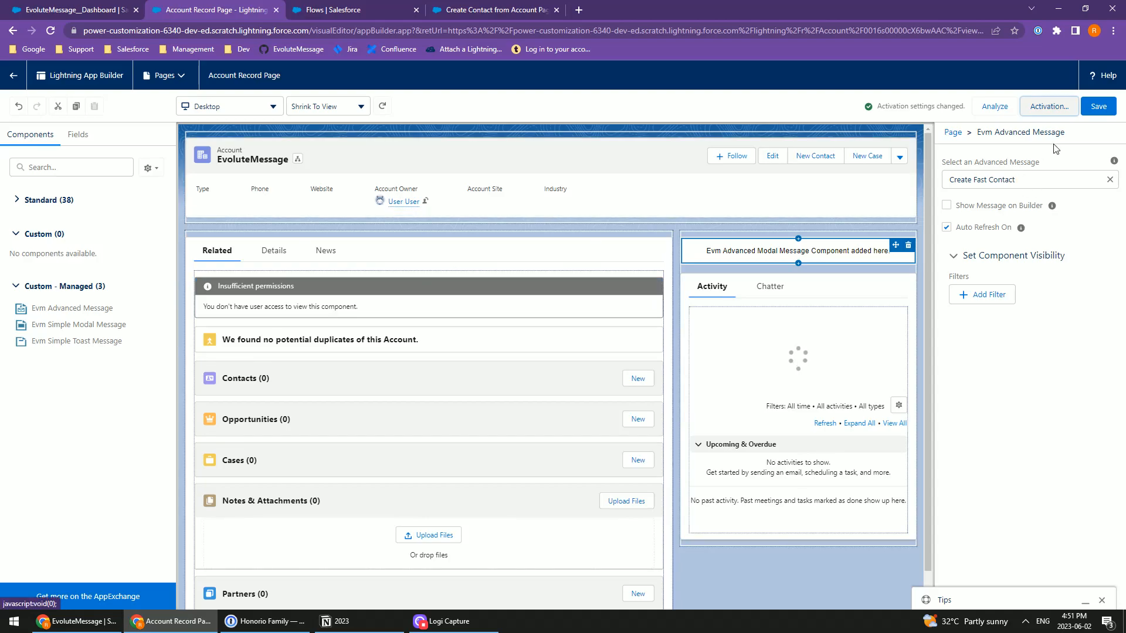
pyautogui.click(1098, 106)
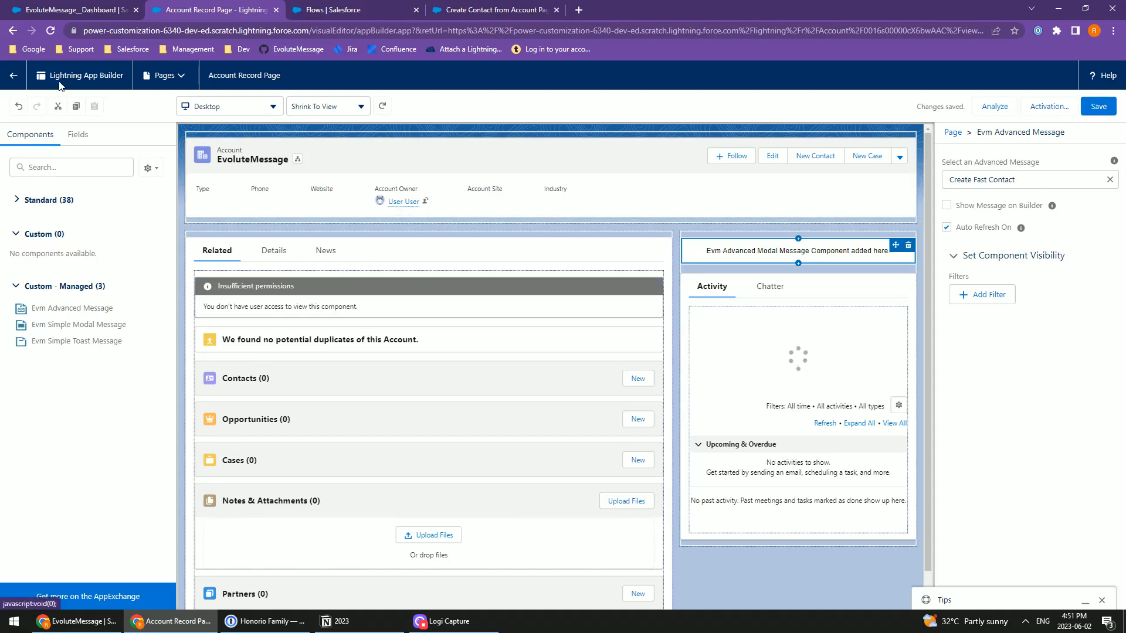
# Return to the account record, dismiss the pop-up, and check it on the Burlington Textiles Corp of America account.
pyautogui.click(13, 75)
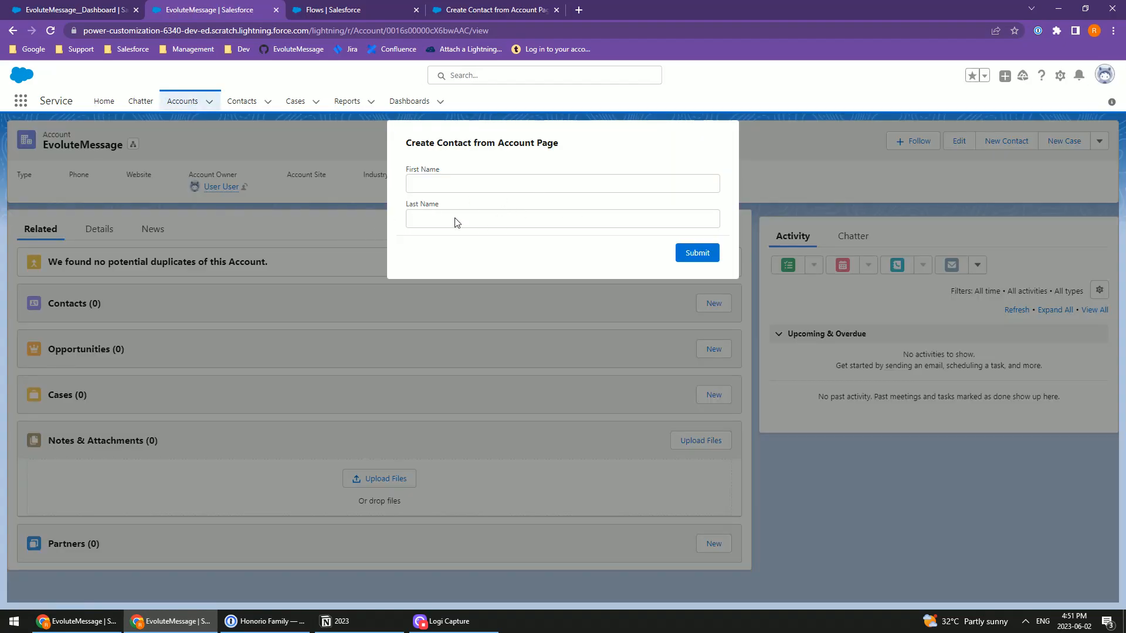
pyautogui.click(330, 155)
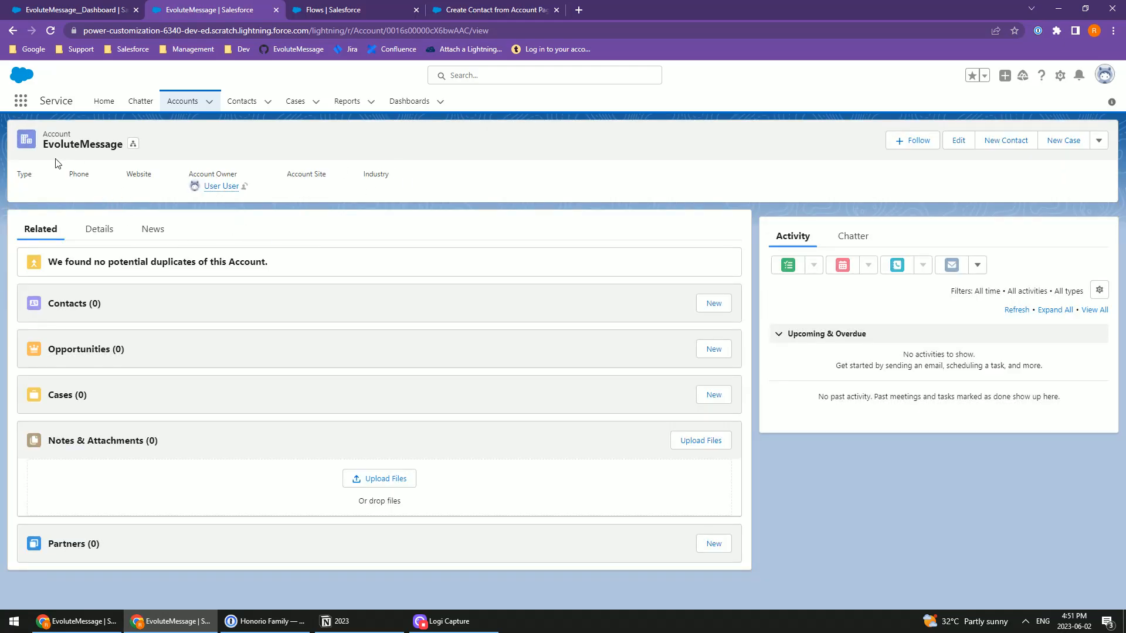
pyautogui.click(185, 102)
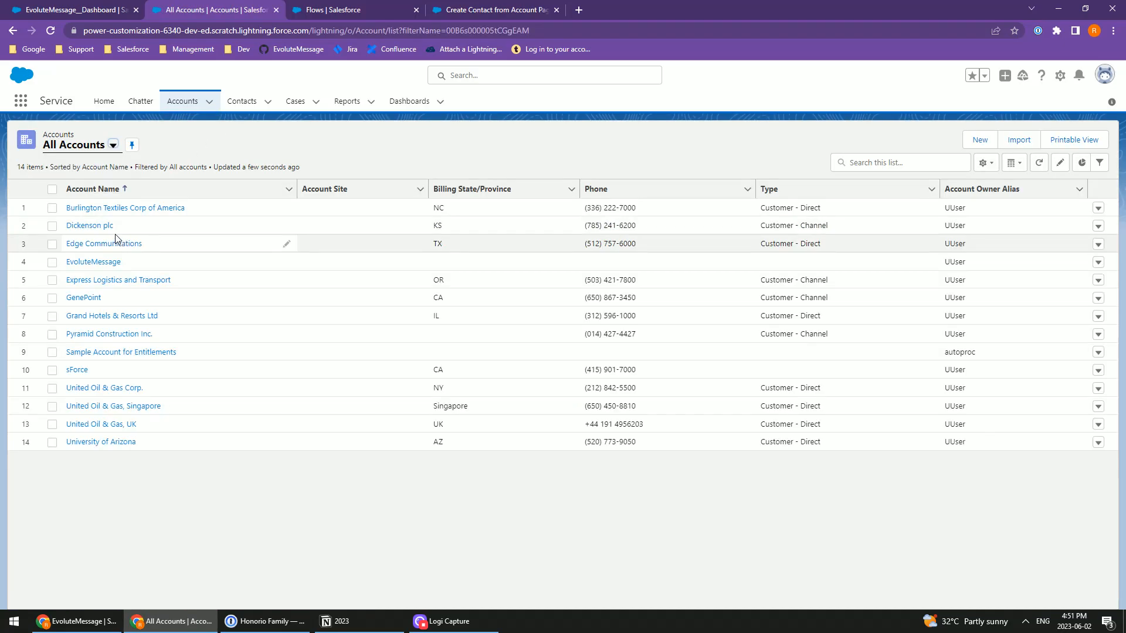
pyautogui.click(98, 210)
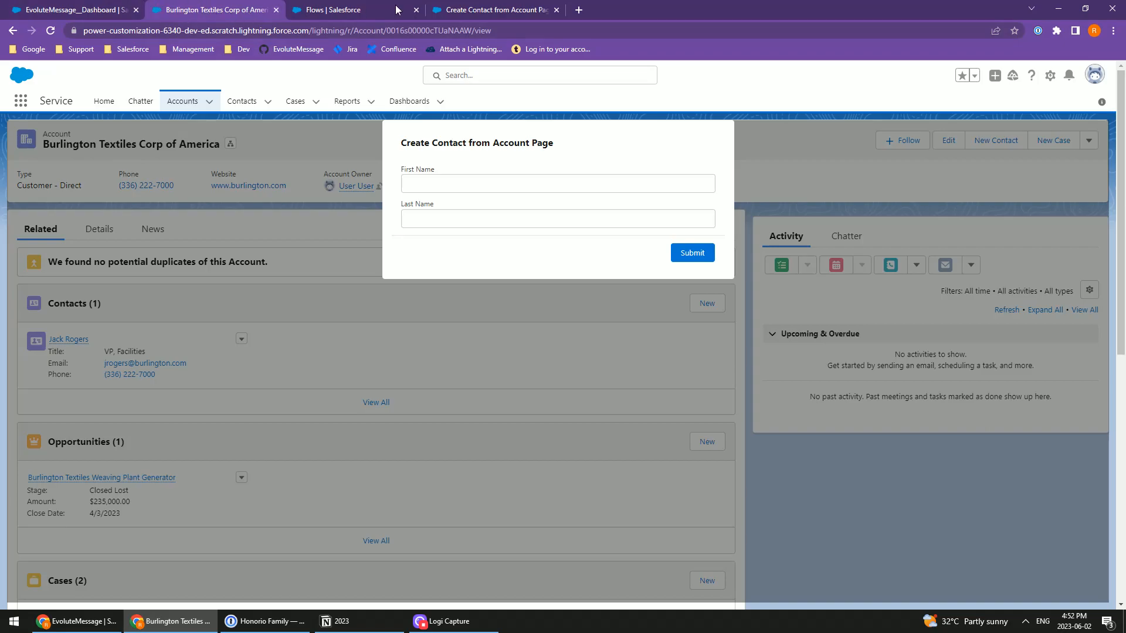
# Go back to the EvoluteMessage dashboard and add a data source named Load when there Account has Contacts.
pyautogui.click(76, 10)
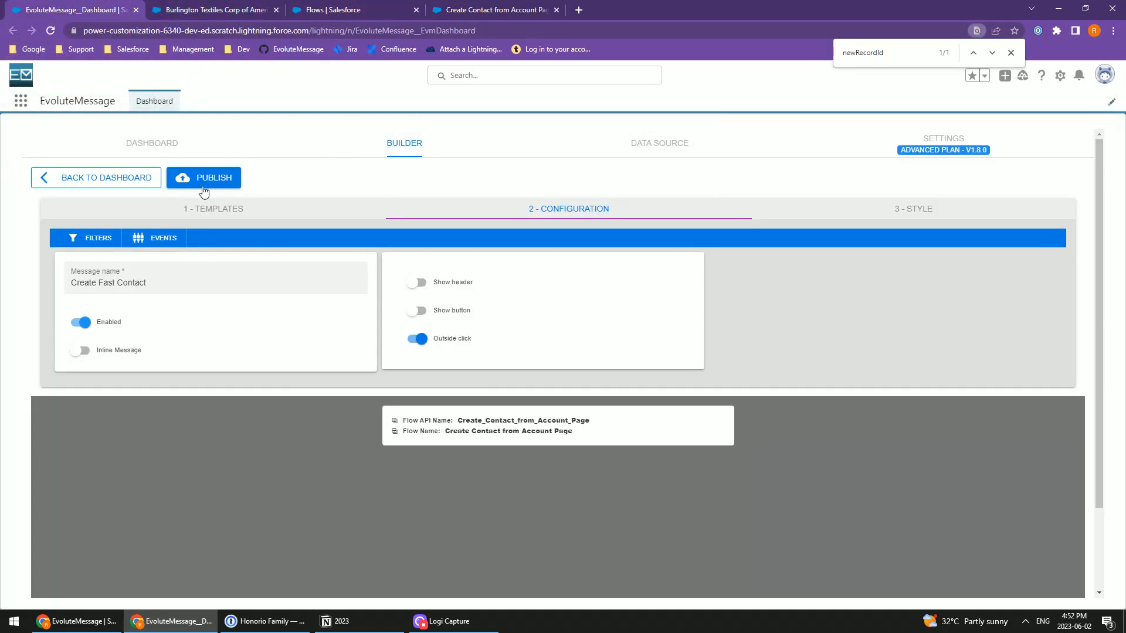
pyautogui.click(617, 144)
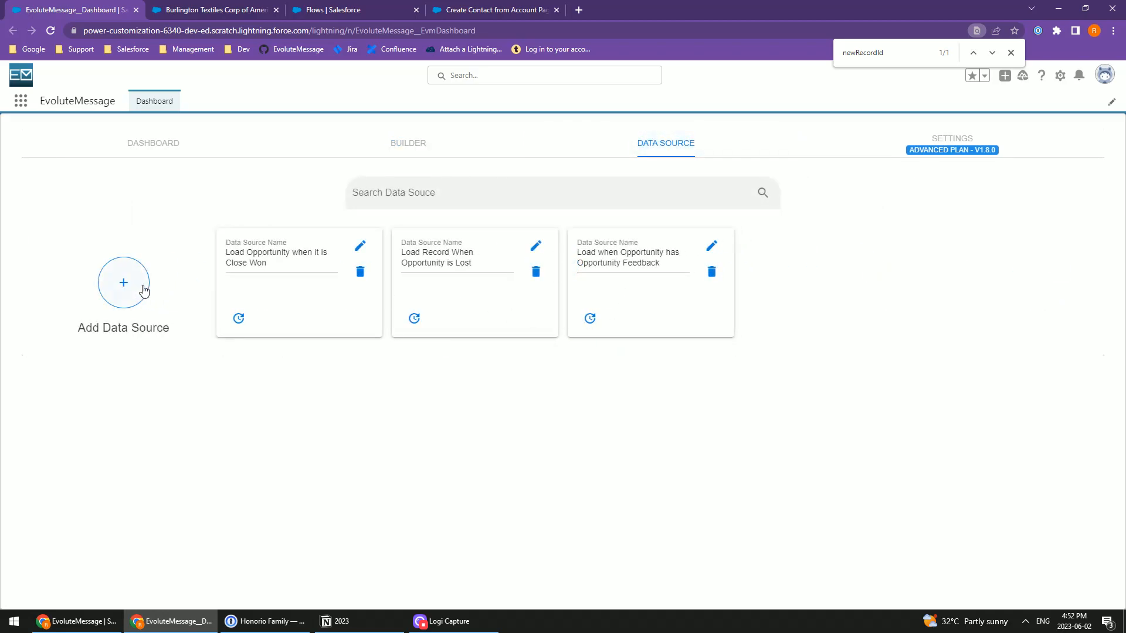
pyautogui.click(141, 290)
pyautogui.click(136, 239)
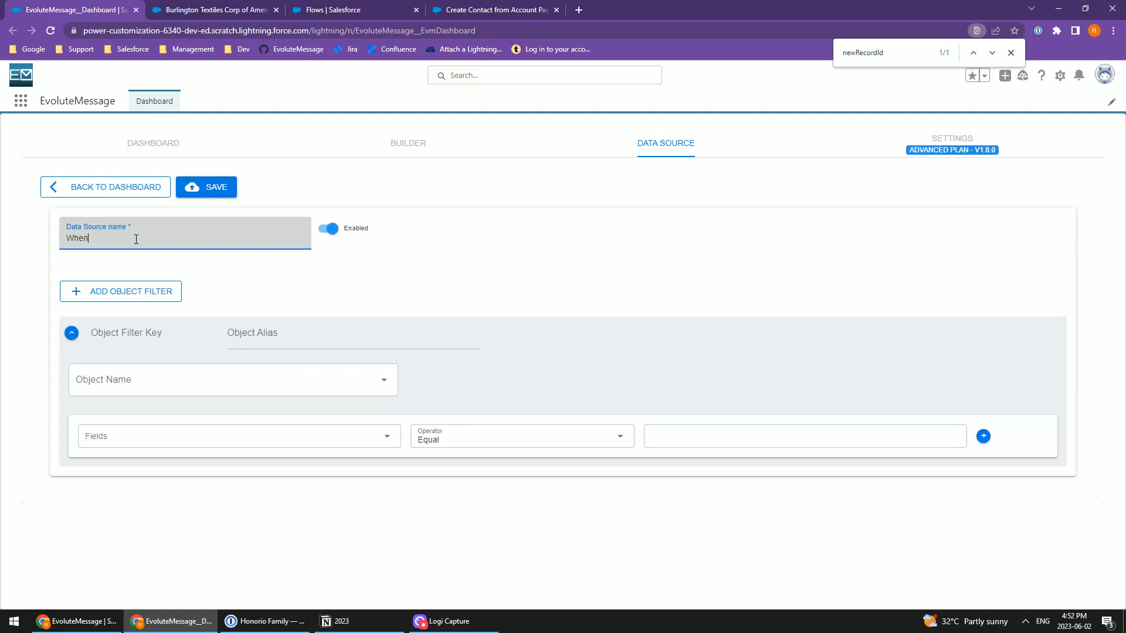
pyautogui.write('When')
pyautogui.hotkey('ctrl', 'a')
pyautogui.write('L')
# Set the data source's object to Contact and filter it where Account ID equals Record Id.
pyautogui.click(120, 378)
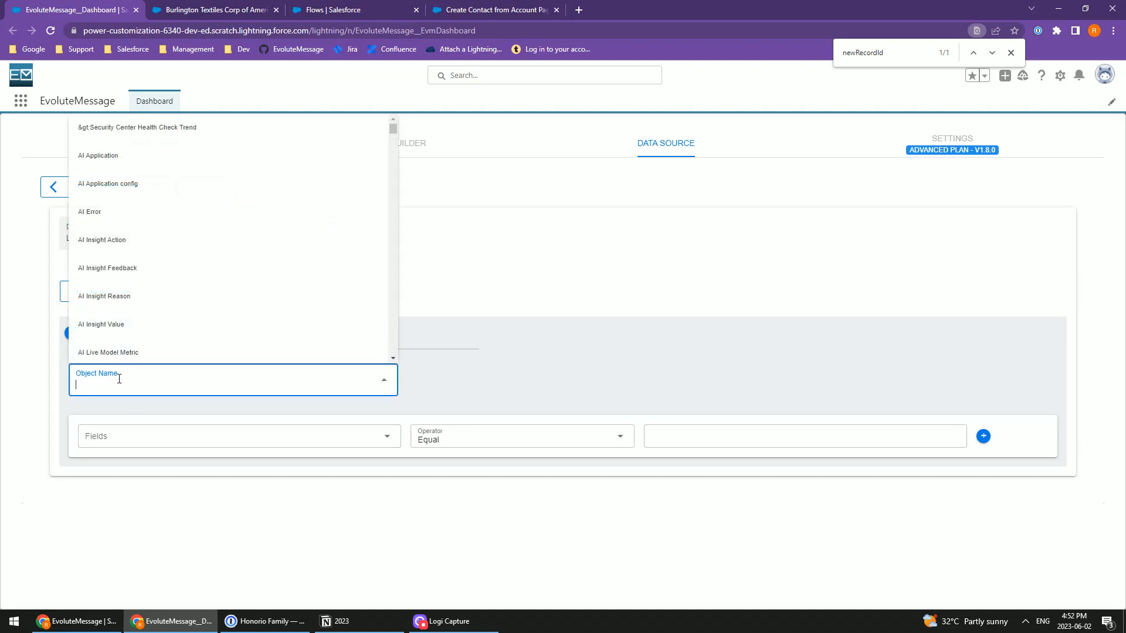
pyautogui.write('Contact')
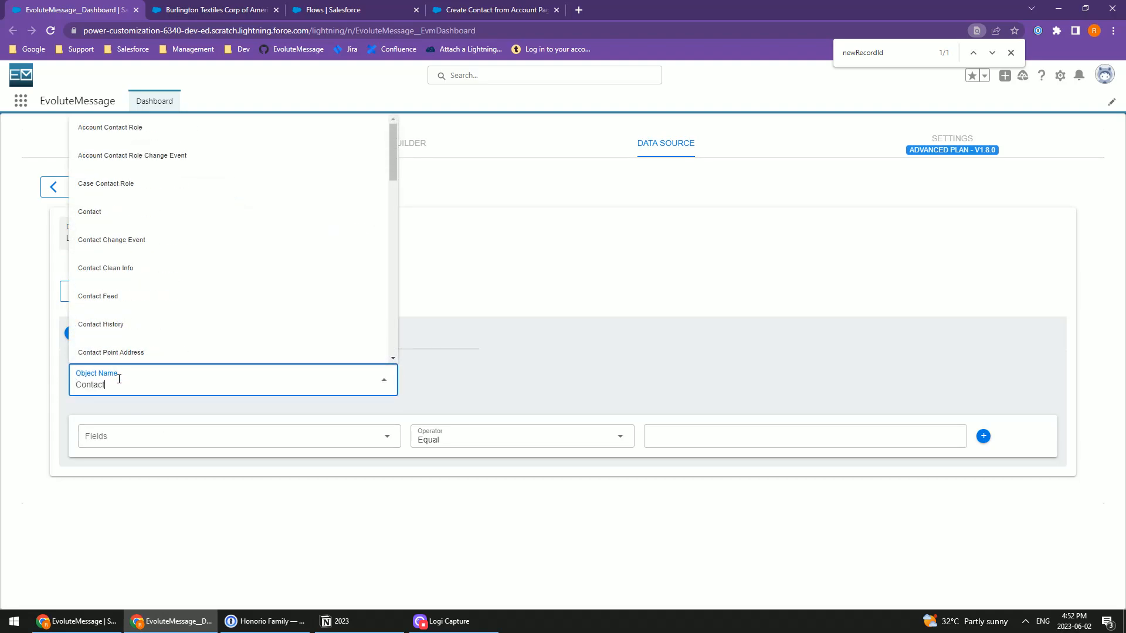
pyautogui.click(114, 214)
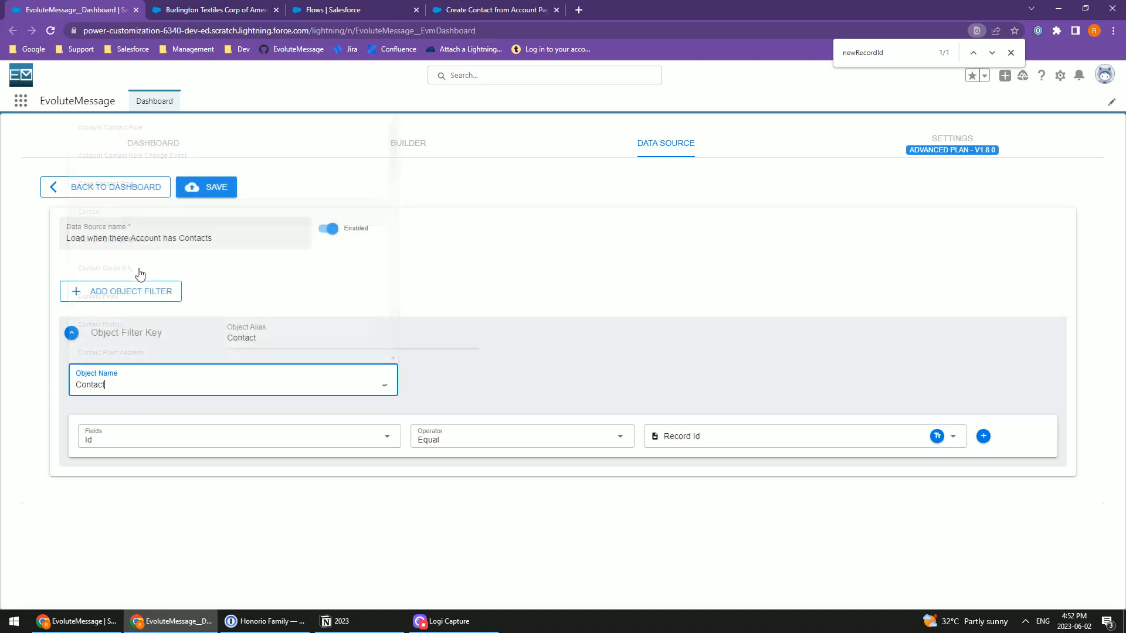
pyautogui.click(121, 439)
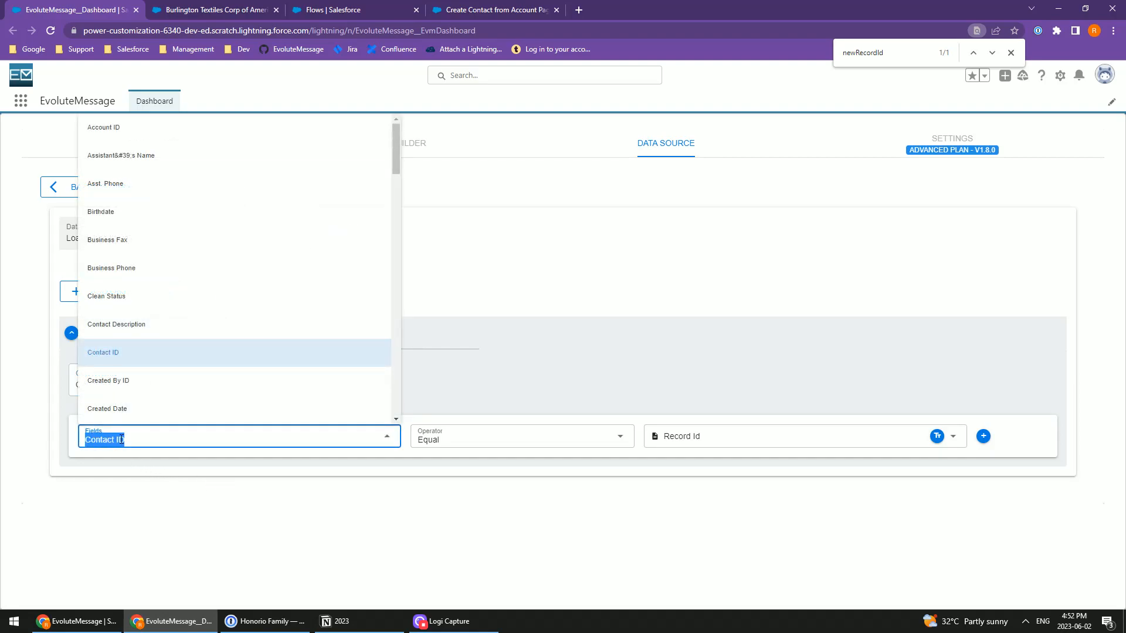
pyautogui.write('Account ID')
pyautogui.press('Return')
pyautogui.click(720, 444)
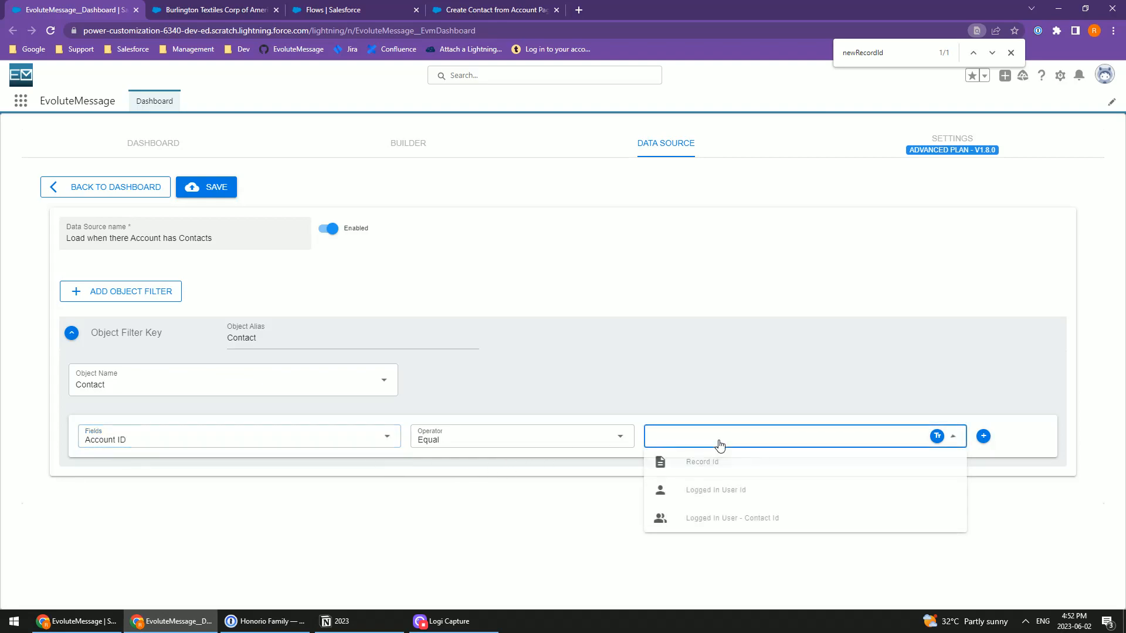
pyautogui.click(720, 463)
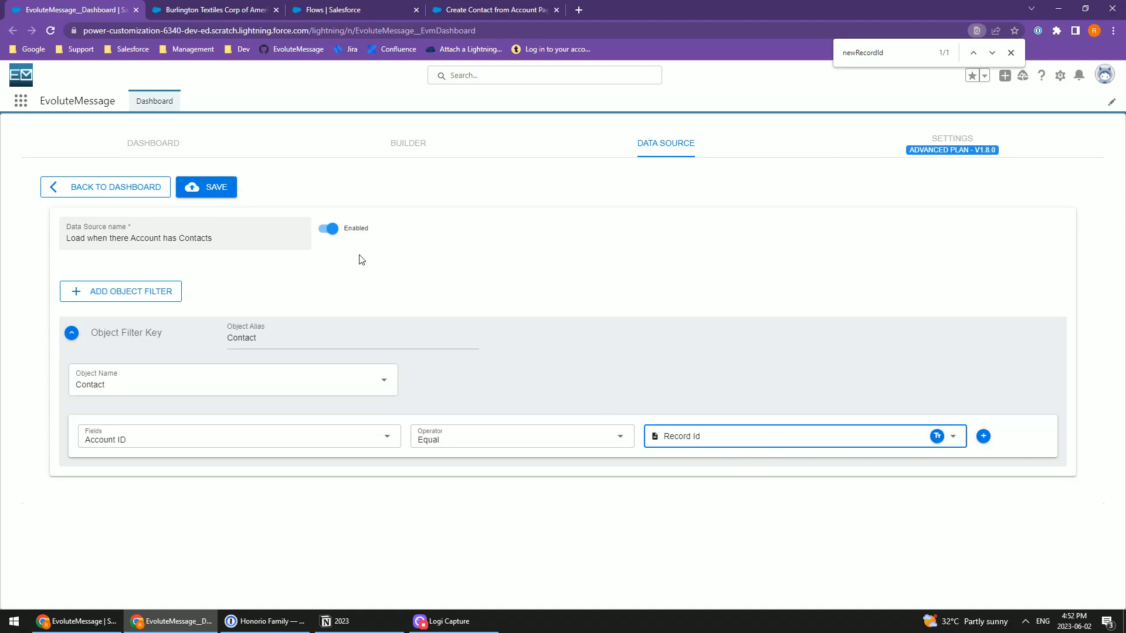
# Review the Burlington Textiles account page against the filter, and save the data source and return to the data source list.
pyautogui.click(211, 10)
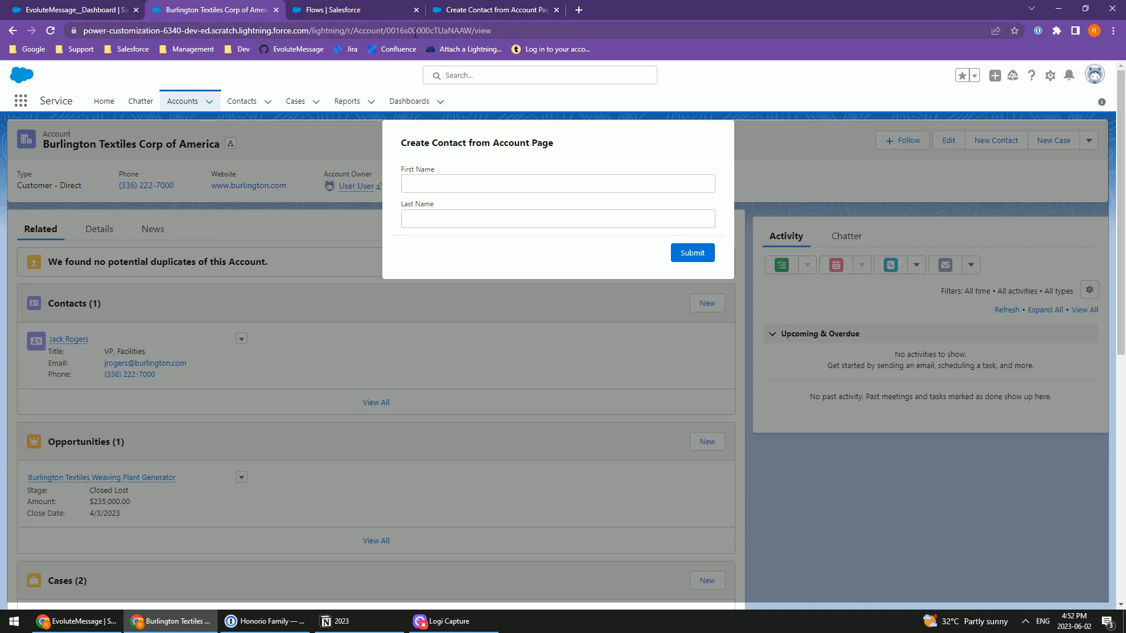
pyautogui.click(107, 7)
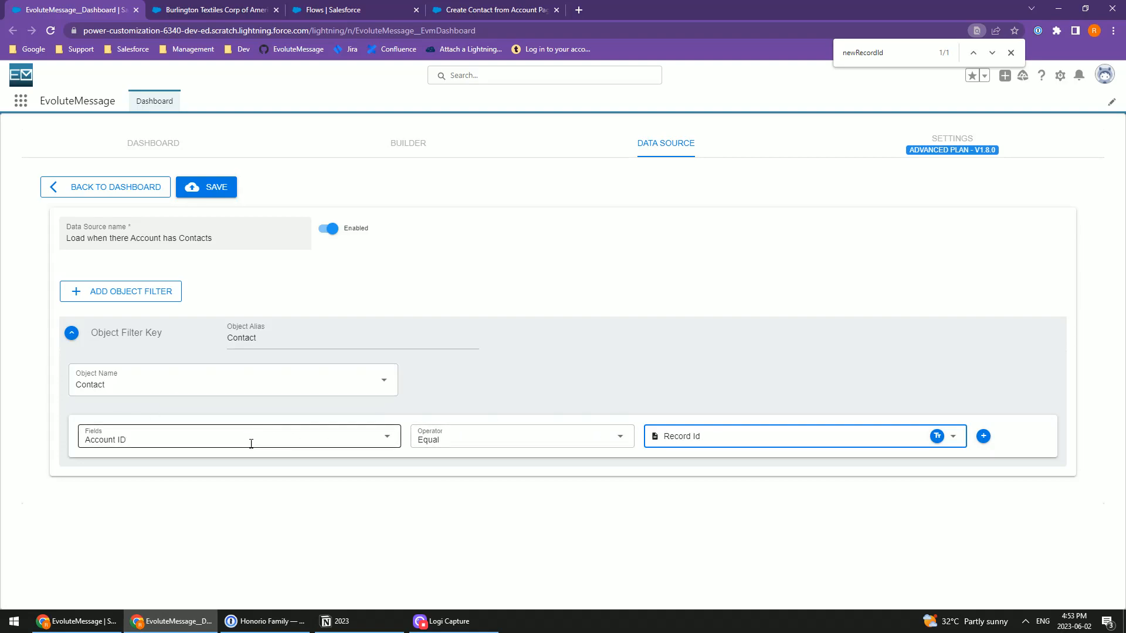
pyautogui.click(216, 188)
pyautogui.click(136, 187)
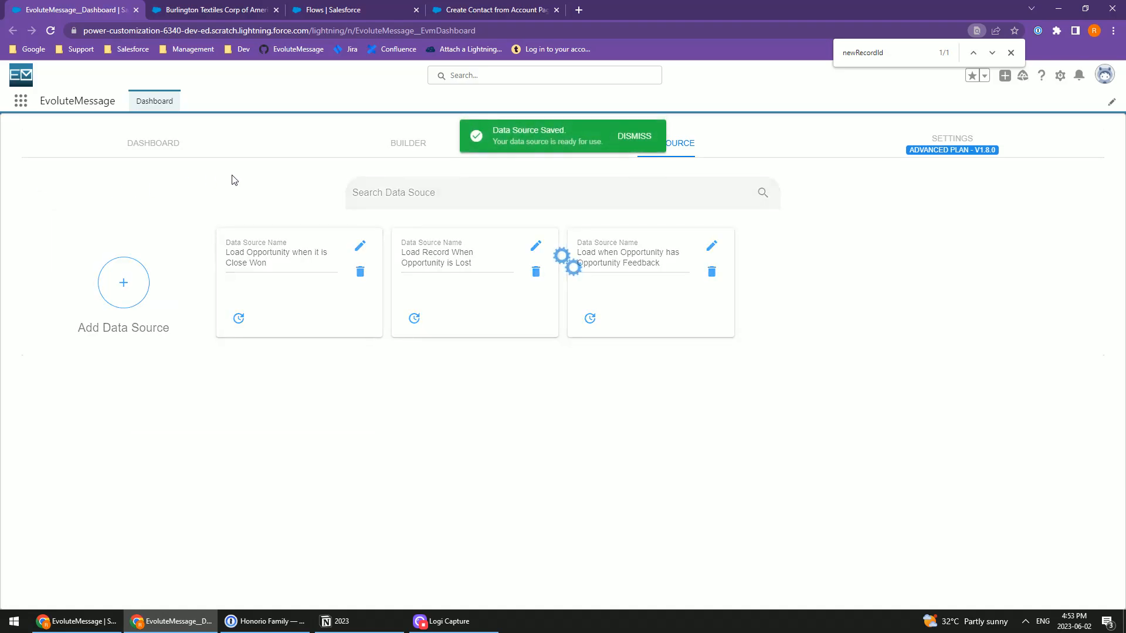
# Open the Create Fast Contact message and add a Data Source display filter using Load when there Account has Contacts.
pyautogui.click(146, 142)
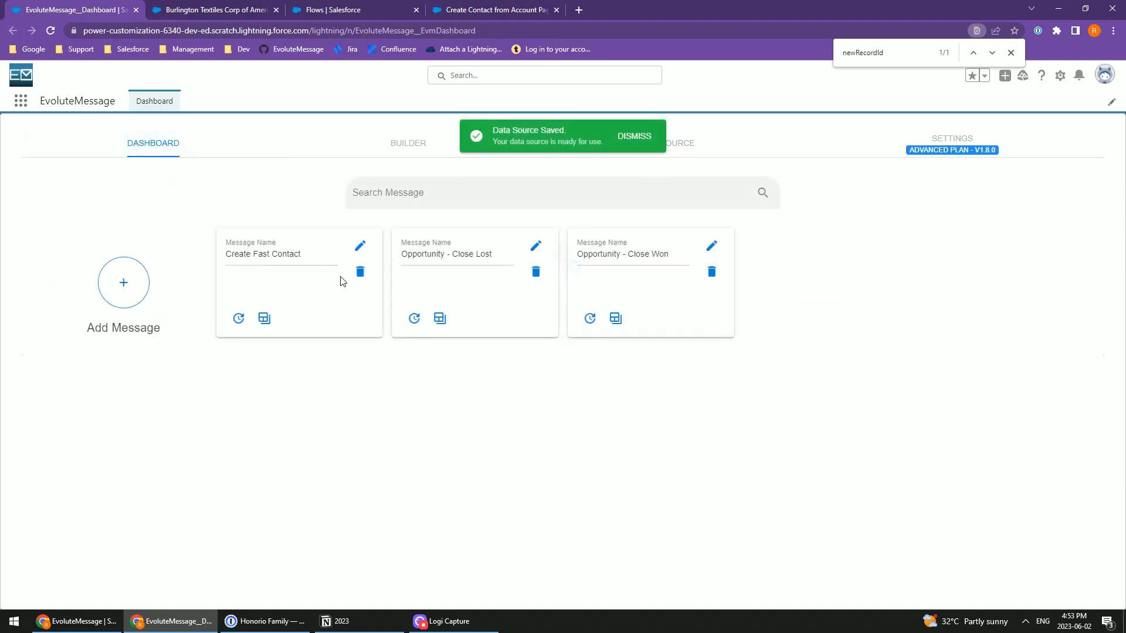
pyautogui.click(358, 251)
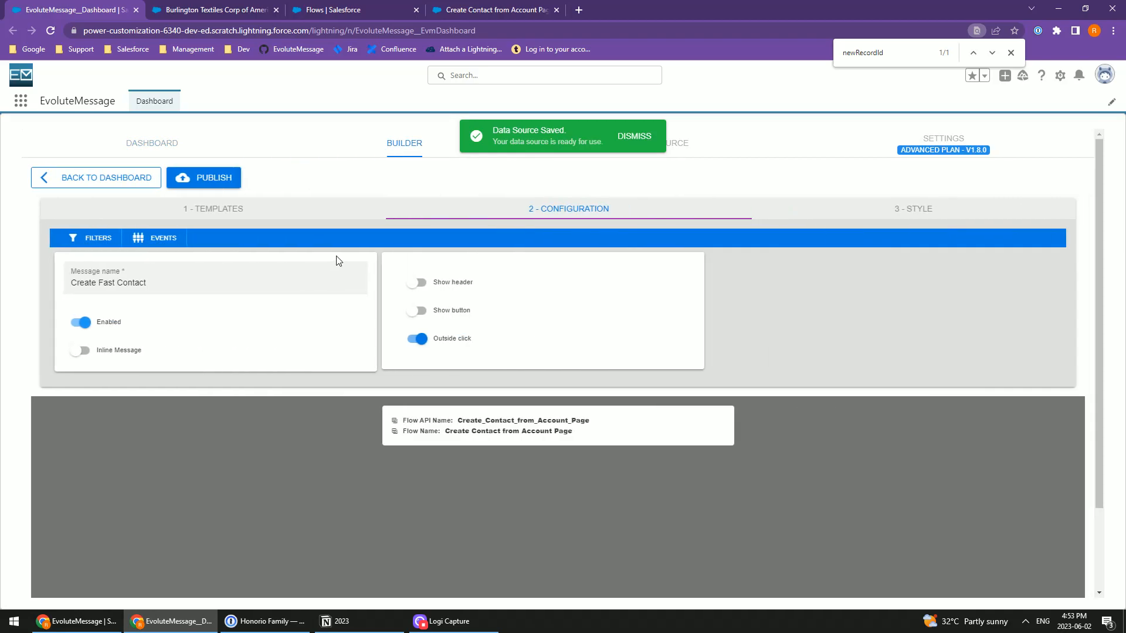
pyautogui.click(96, 239)
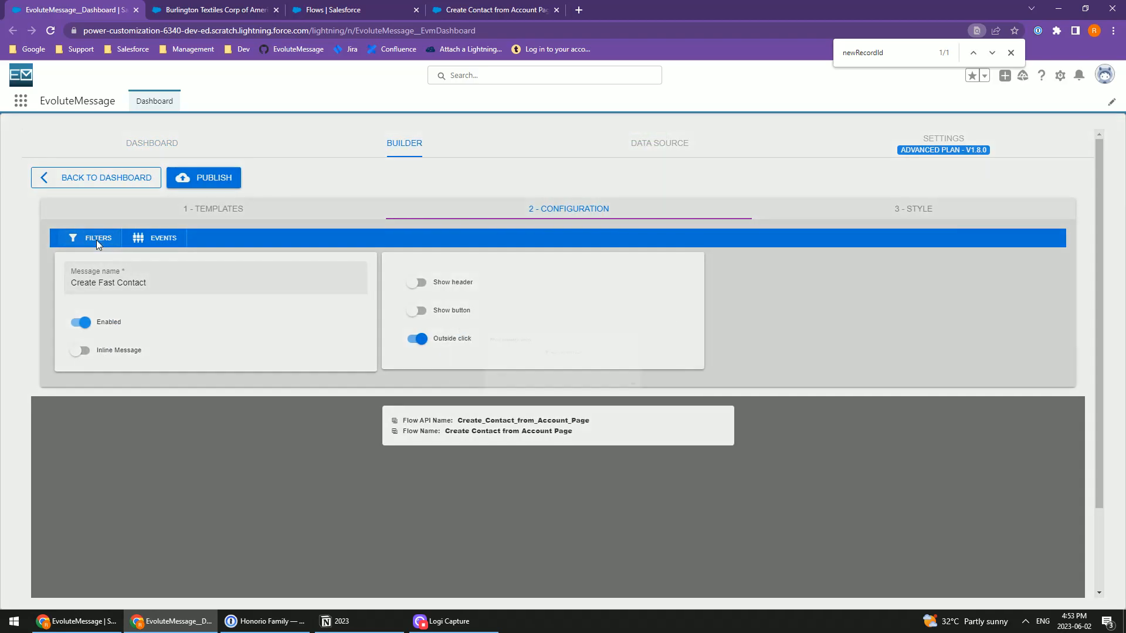
pyautogui.click(548, 332)
pyautogui.click(378, 321)
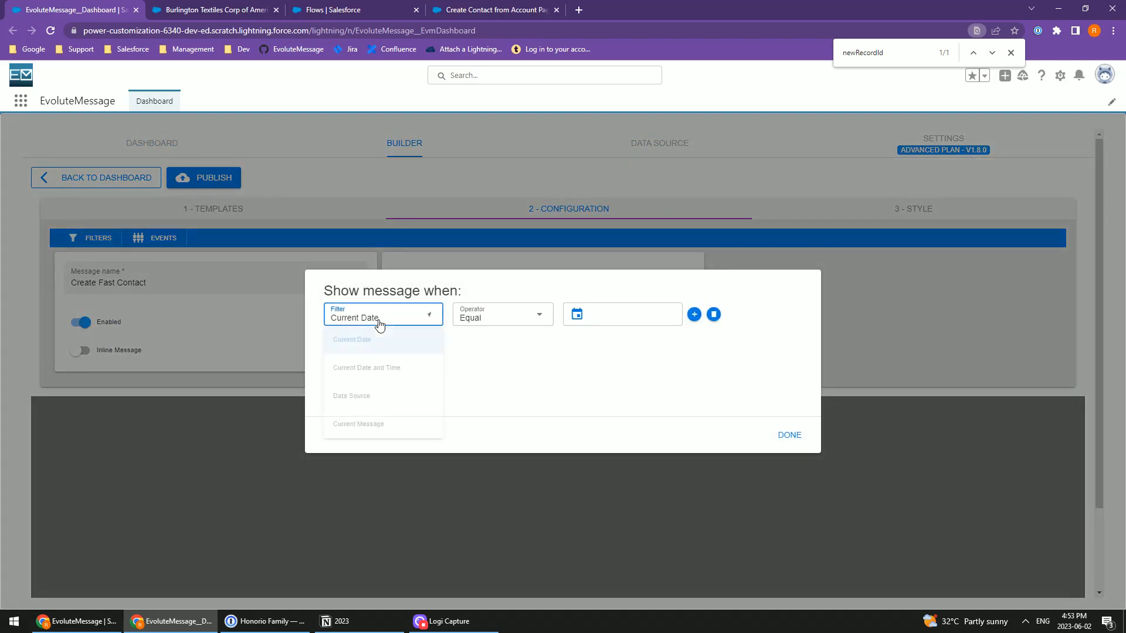
pyautogui.click(375, 395)
pyautogui.click(483, 311)
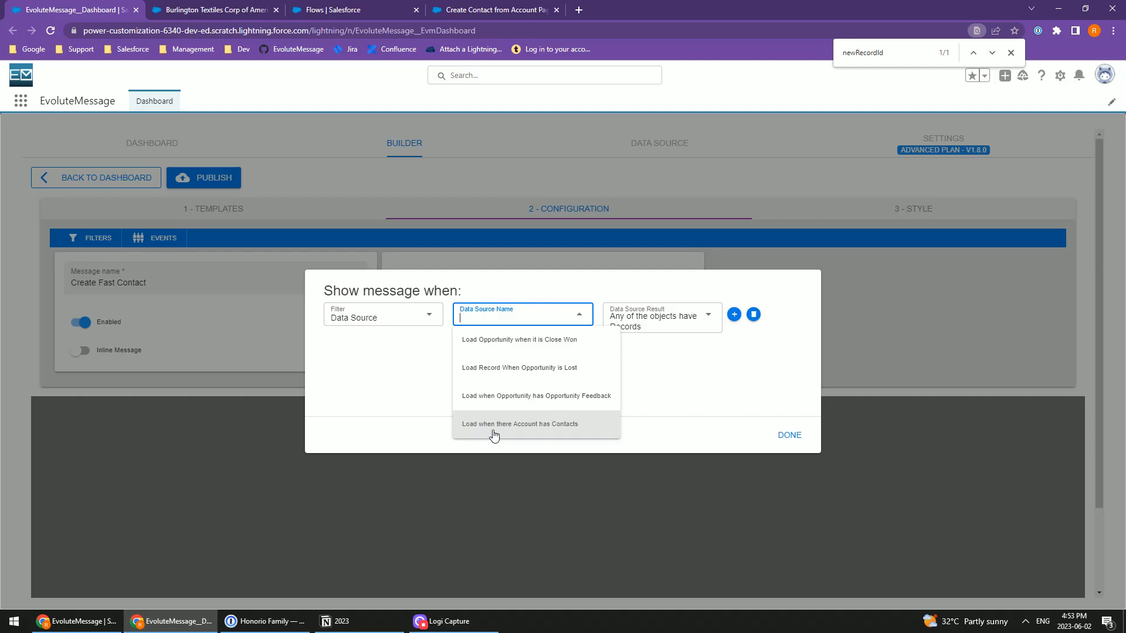
pyautogui.click(551, 432)
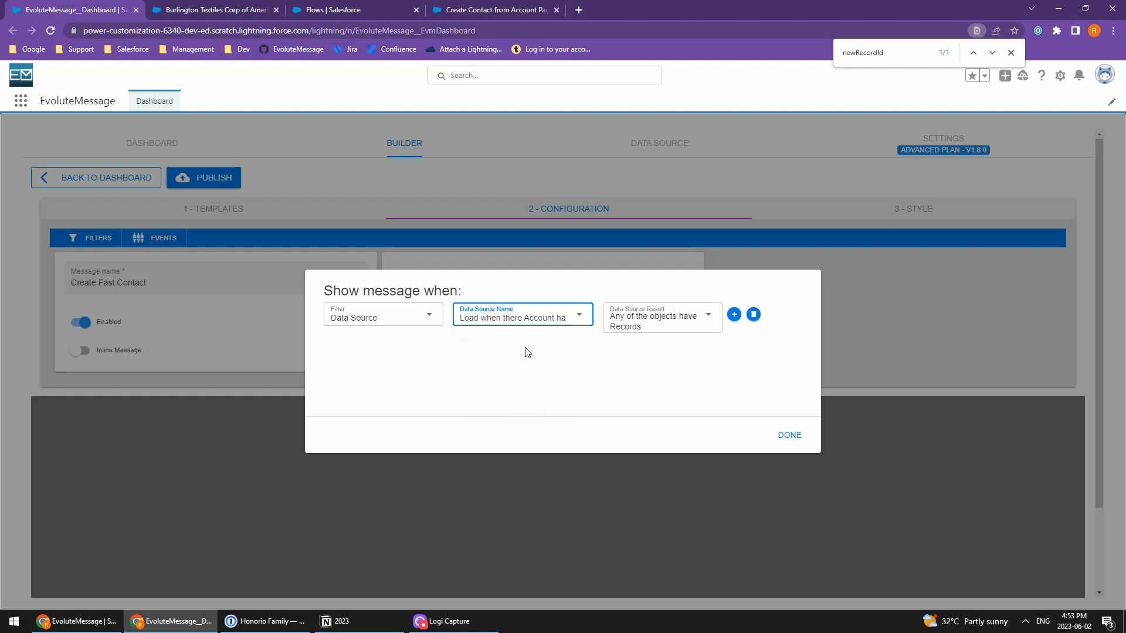
# Set the filter's data source result to All Objects are empty and accept the filter.
pyautogui.click(638, 318)
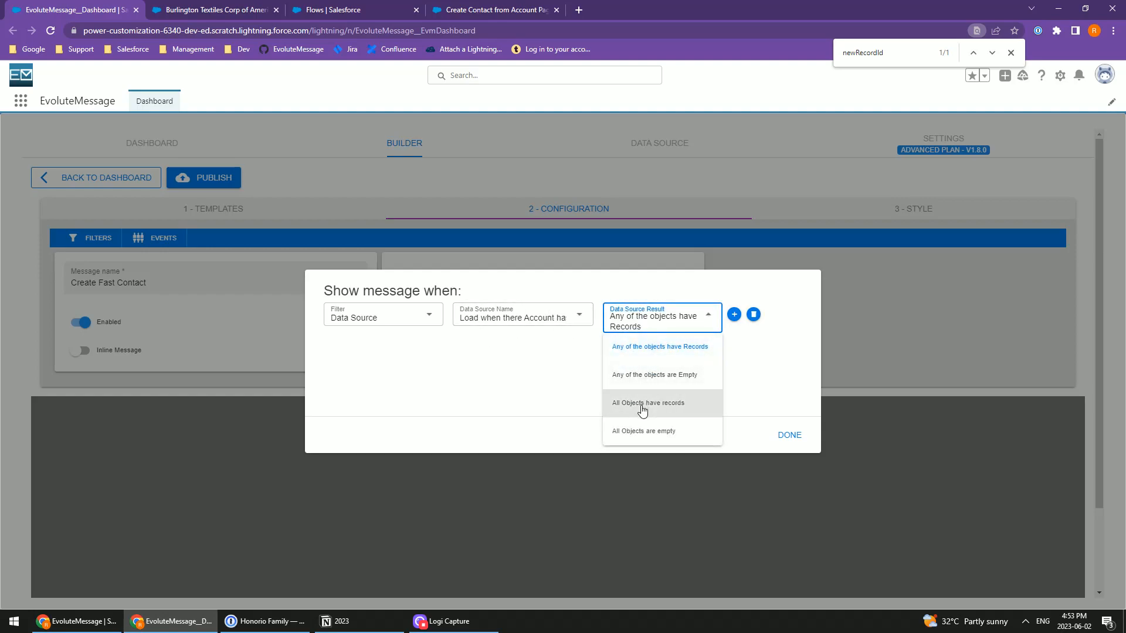
pyautogui.click(639, 381)
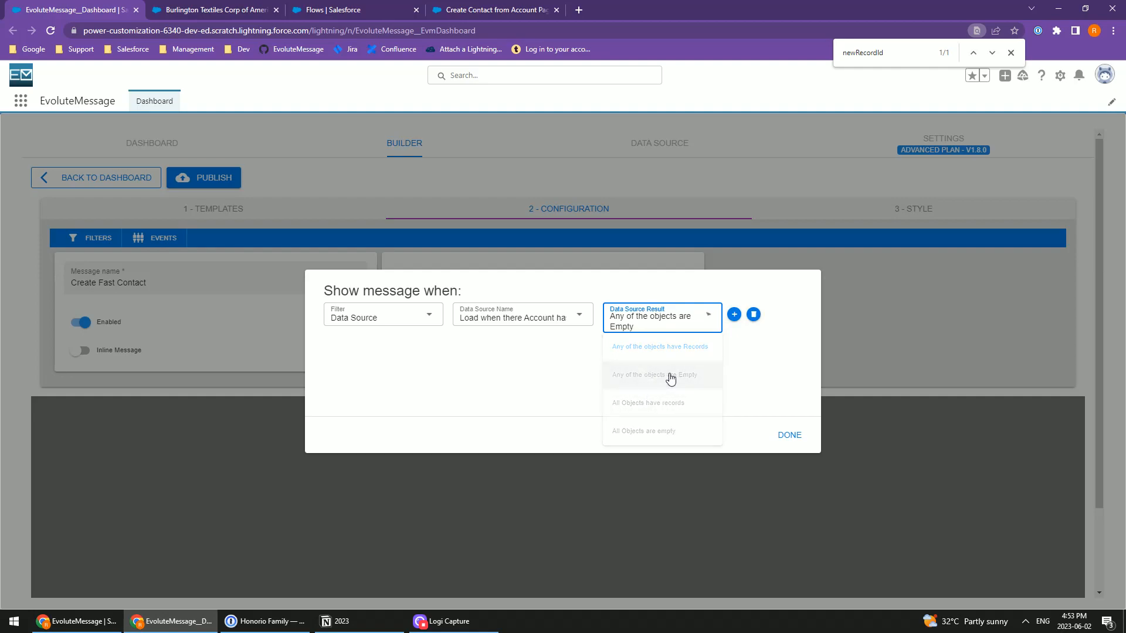
pyautogui.click(632, 324)
pyautogui.click(652, 431)
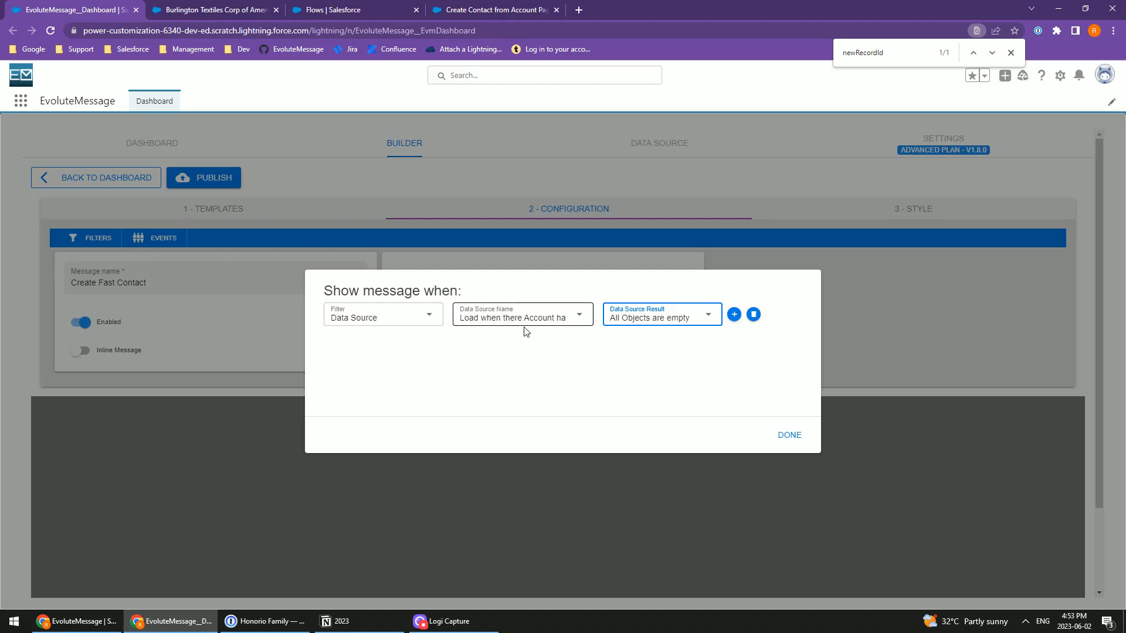
pyautogui.click(789, 435)
# Review the object filter of the Load when there Account has Contacts data source against the Create Fast Contact message's display filter.
pyautogui.click(651, 144)
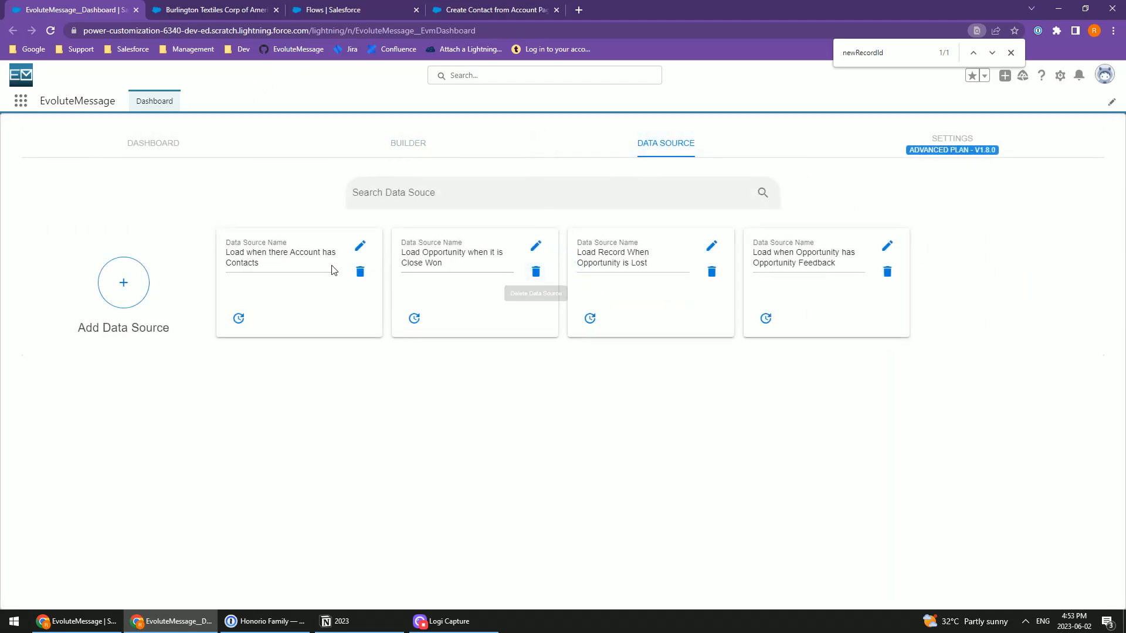
pyautogui.click(359, 246)
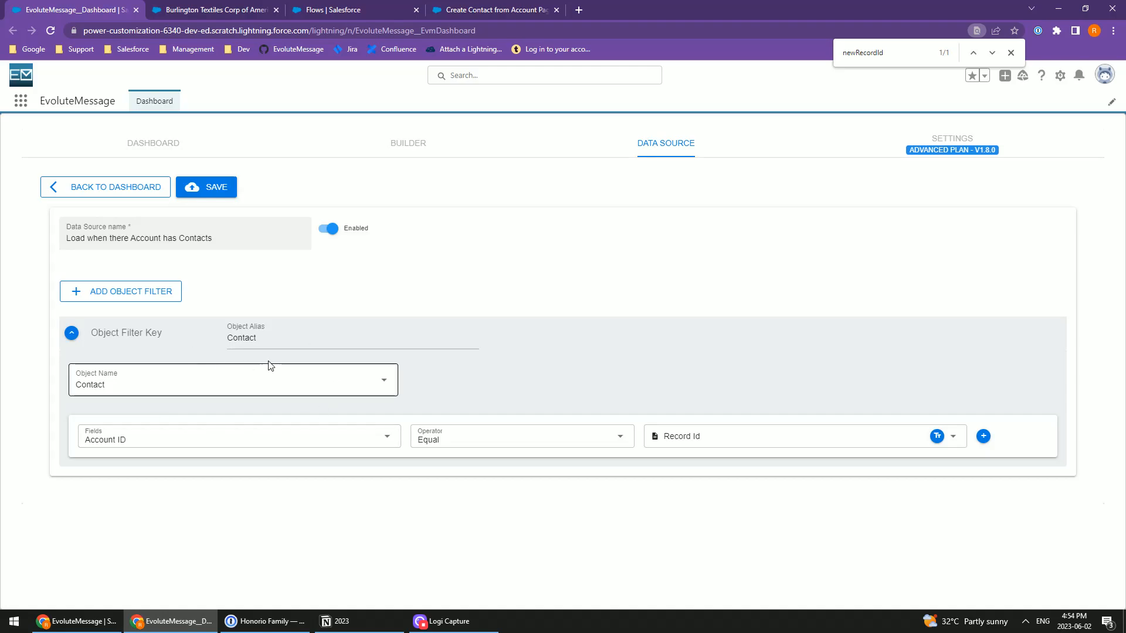
pyautogui.click(82, 186)
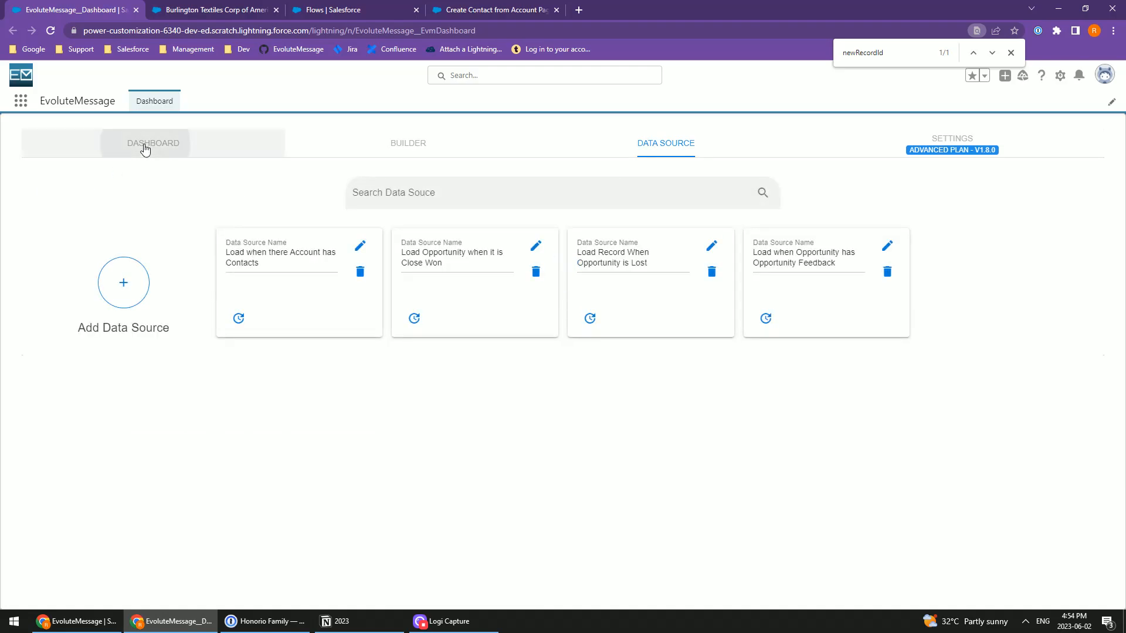
pyautogui.click(143, 144)
pyautogui.click(419, 142)
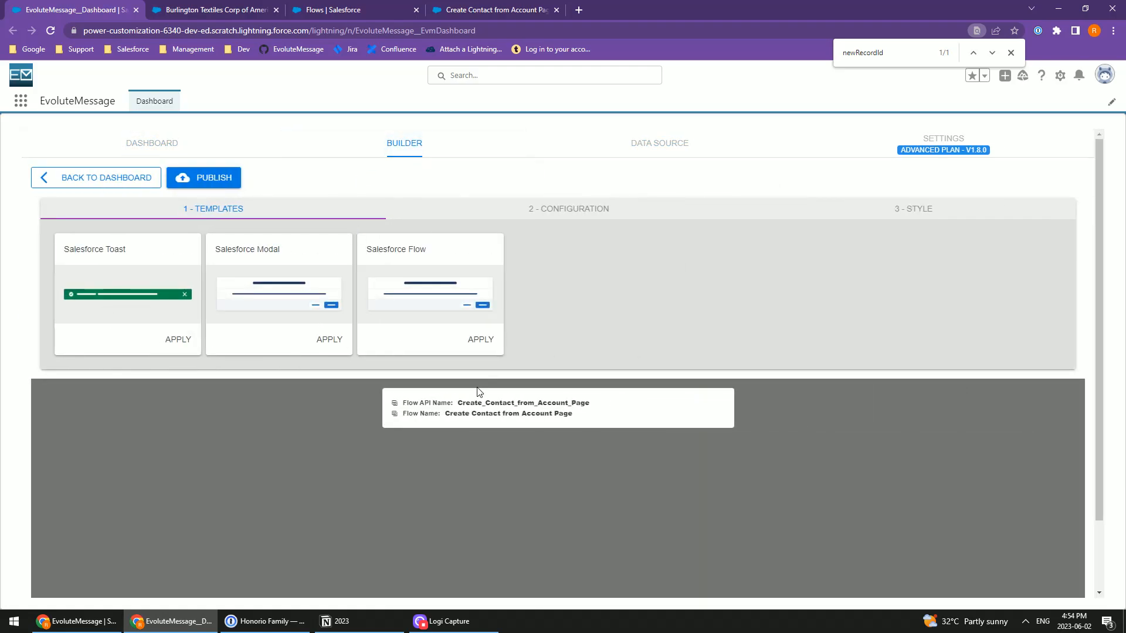
pyautogui.click(472, 214)
pyautogui.click(93, 237)
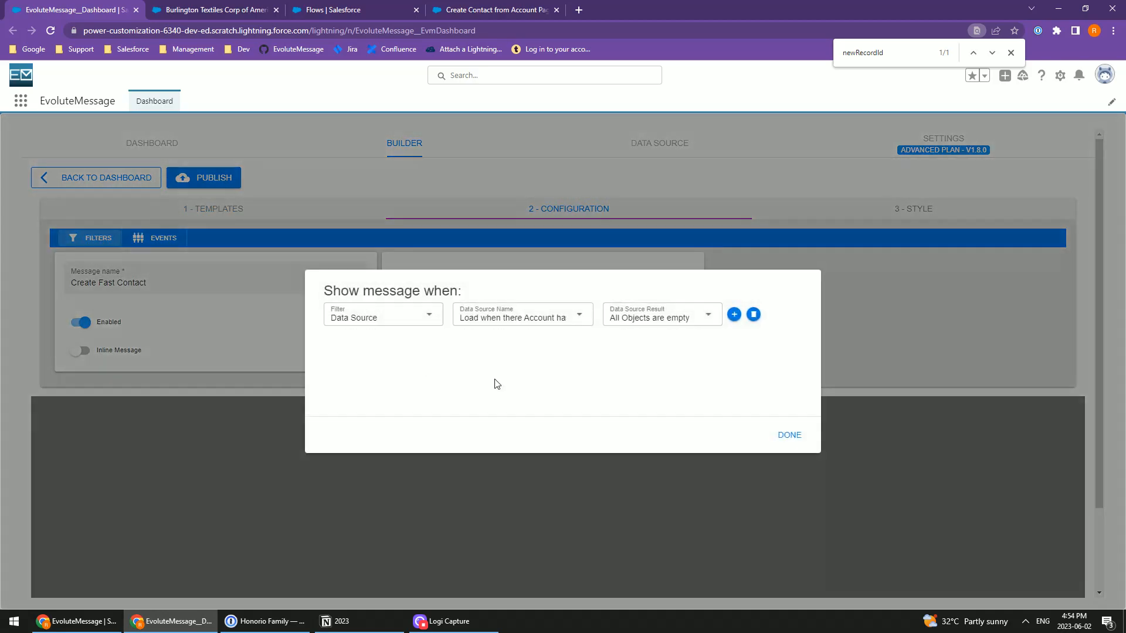
pyautogui.click(787, 436)
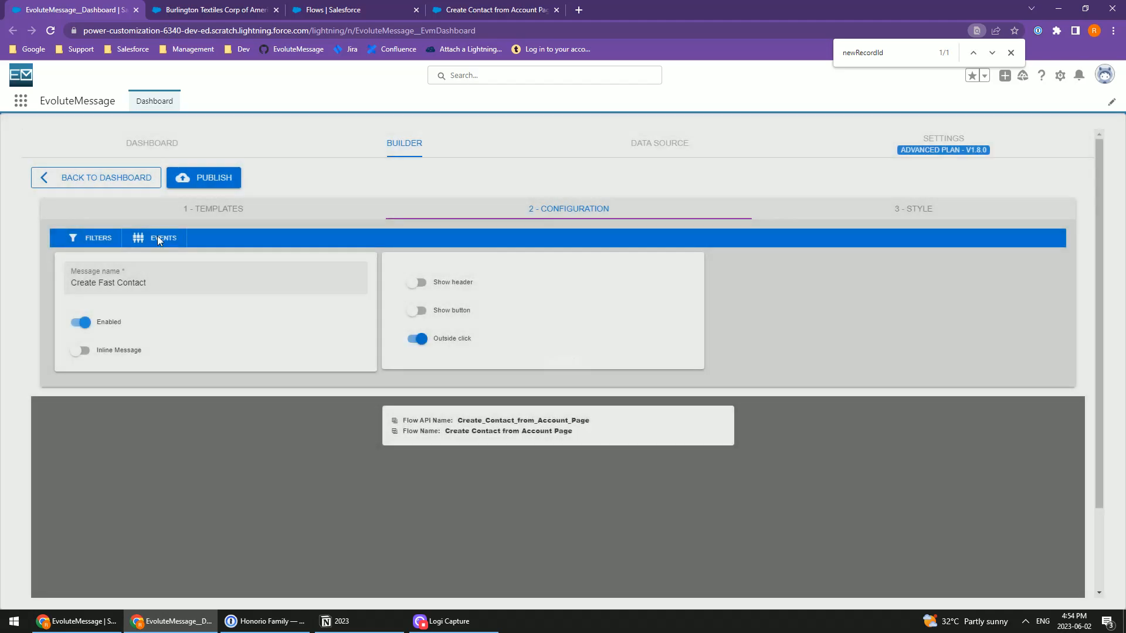
# Reload the Burlington Textiles Corp of America account page and try to delete its related contact.
pyautogui.click(199, 10)
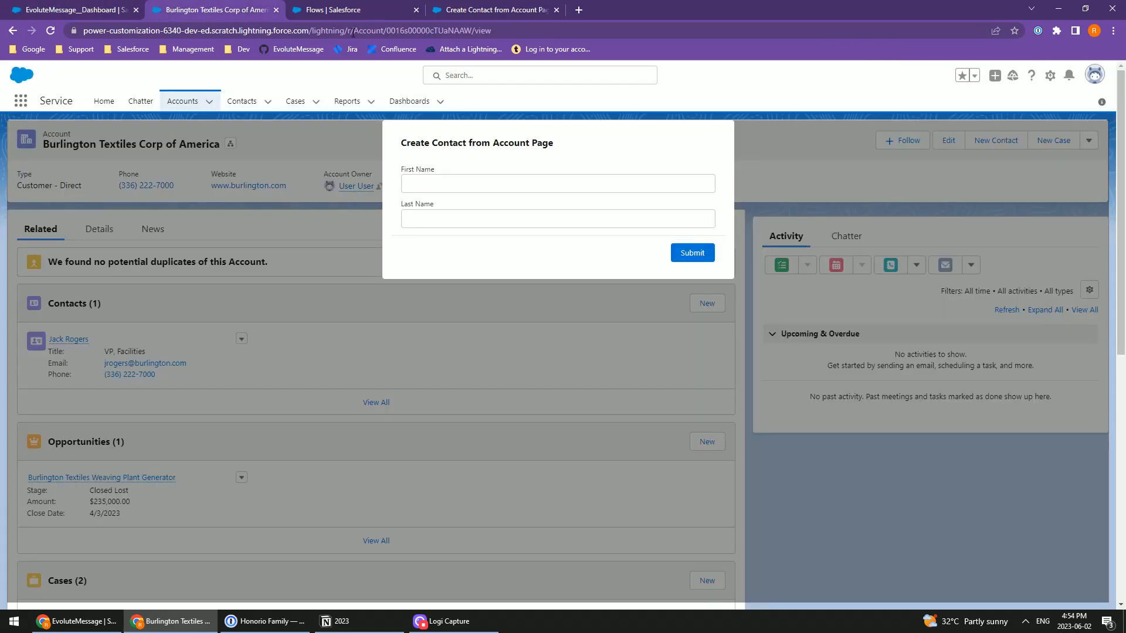
pyautogui.click(51, 29)
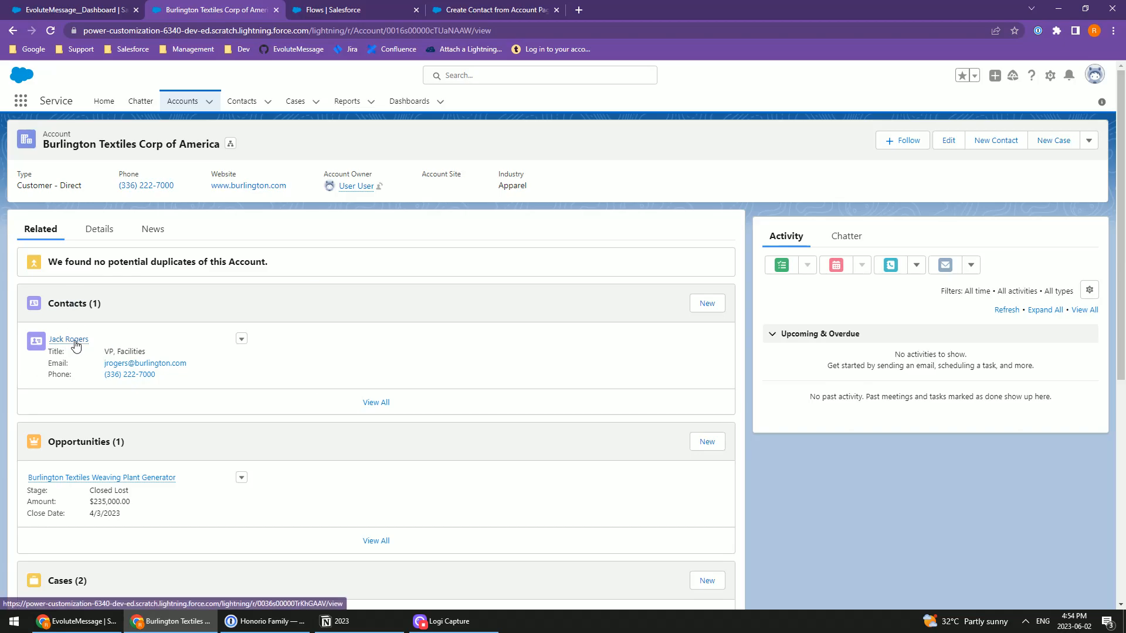
pyautogui.click(241, 339)
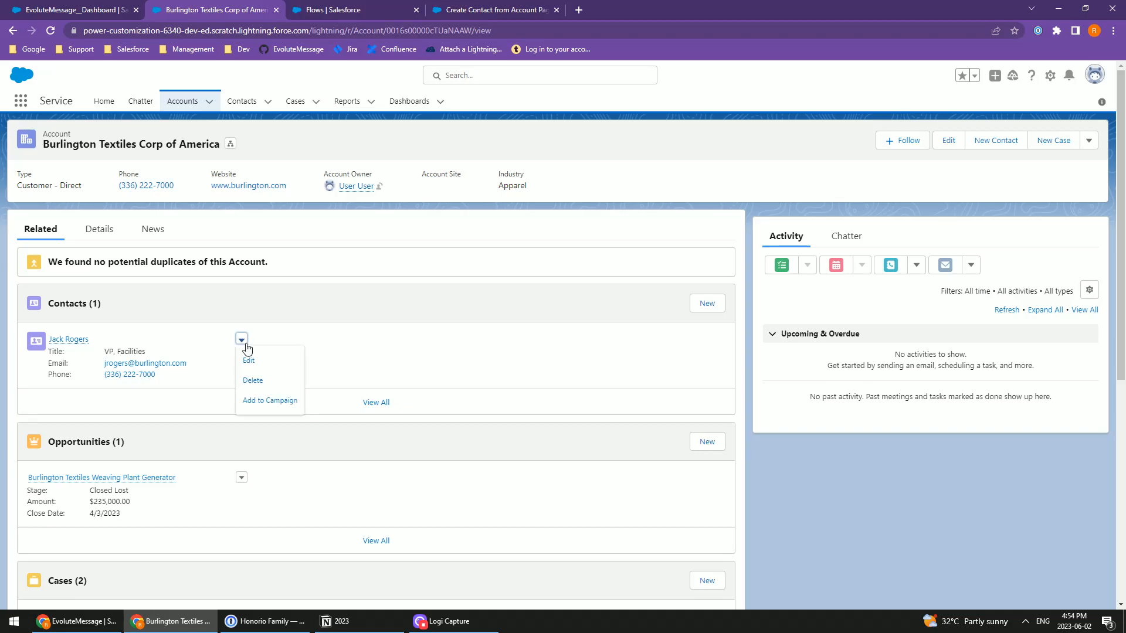
pyautogui.click(265, 386)
pyautogui.click(719, 357)
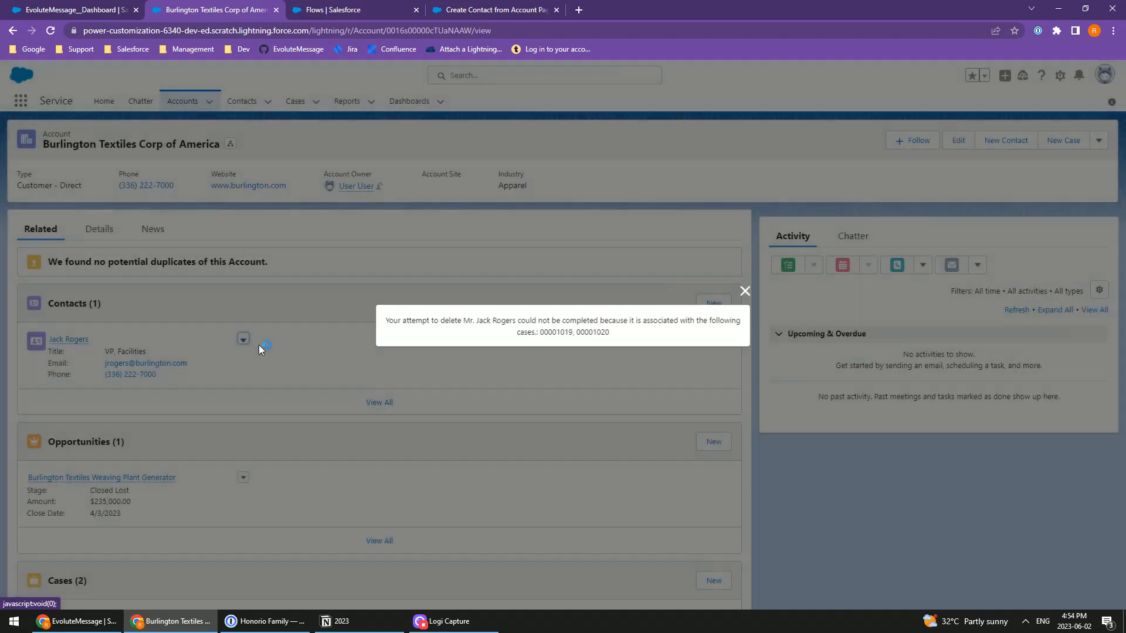
pyautogui.click(745, 291)
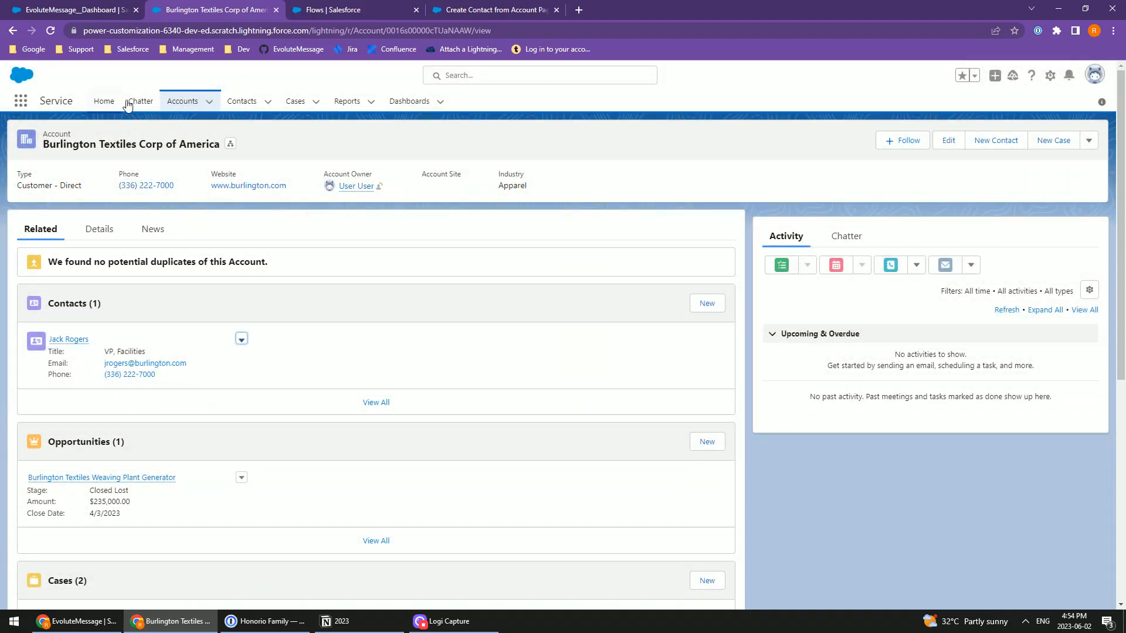
# Open the EvoluteMessage account and submit the pop-up flow with the new contact's first and last name.
pyautogui.click(181, 101)
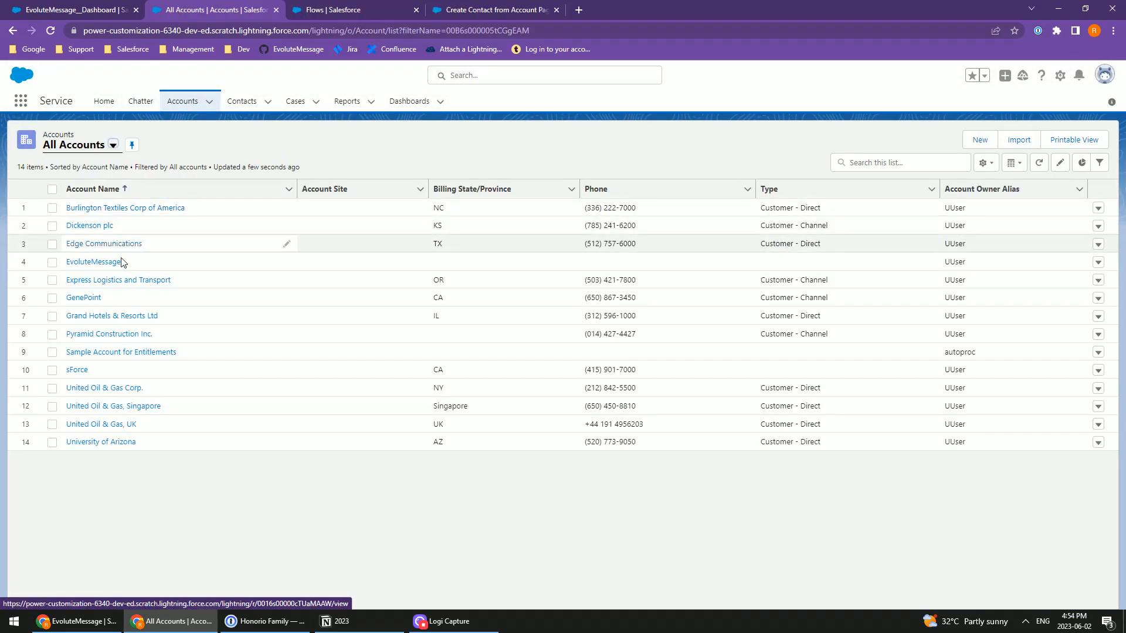
pyautogui.click(93, 261)
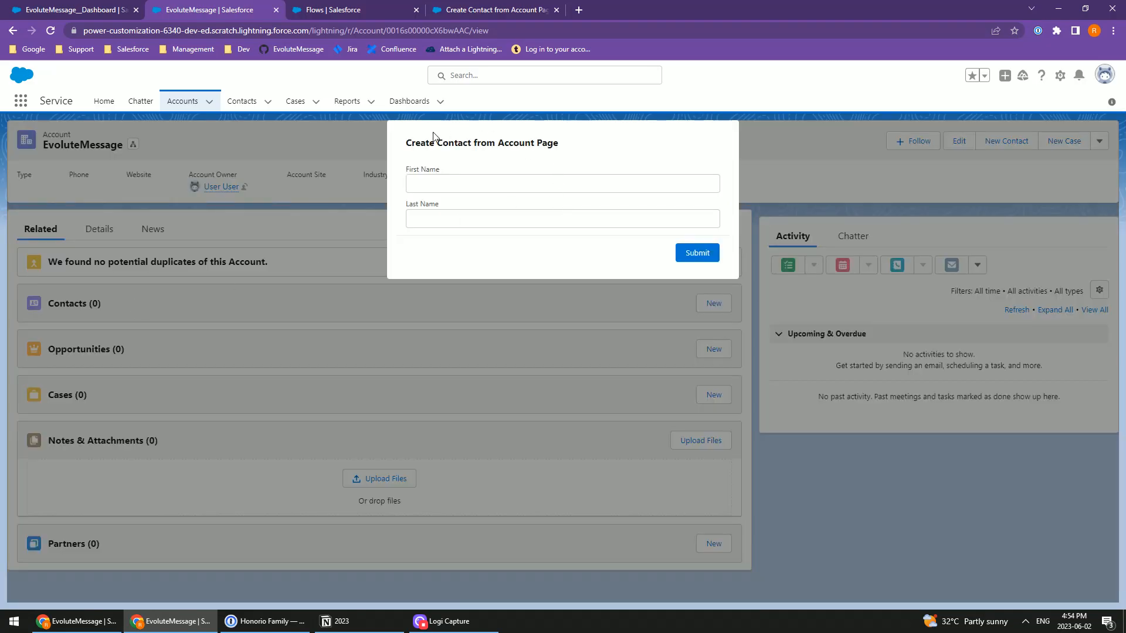
pyautogui.click(442, 184)
pyautogui.write('Rogerio')
pyautogui.press('Tab')
pyautogui.write('Test')
pyautogui.press('Return')
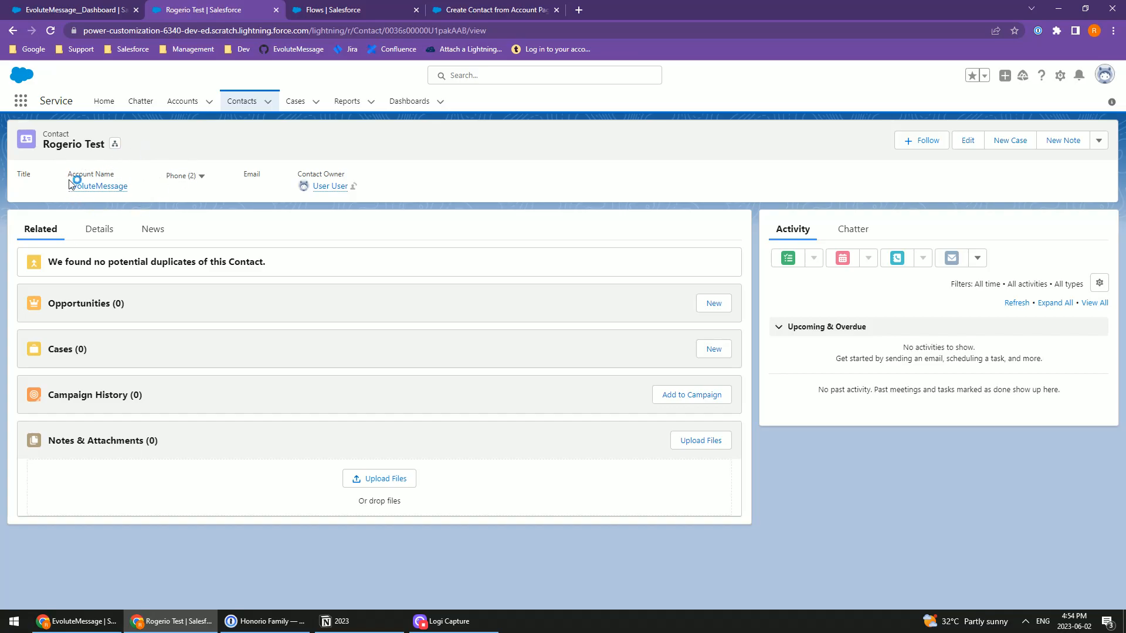
# Return from the new contact to its EvoluteMessage account and reload the page to check for the pop-up.
pyautogui.moveTo(92, 192)
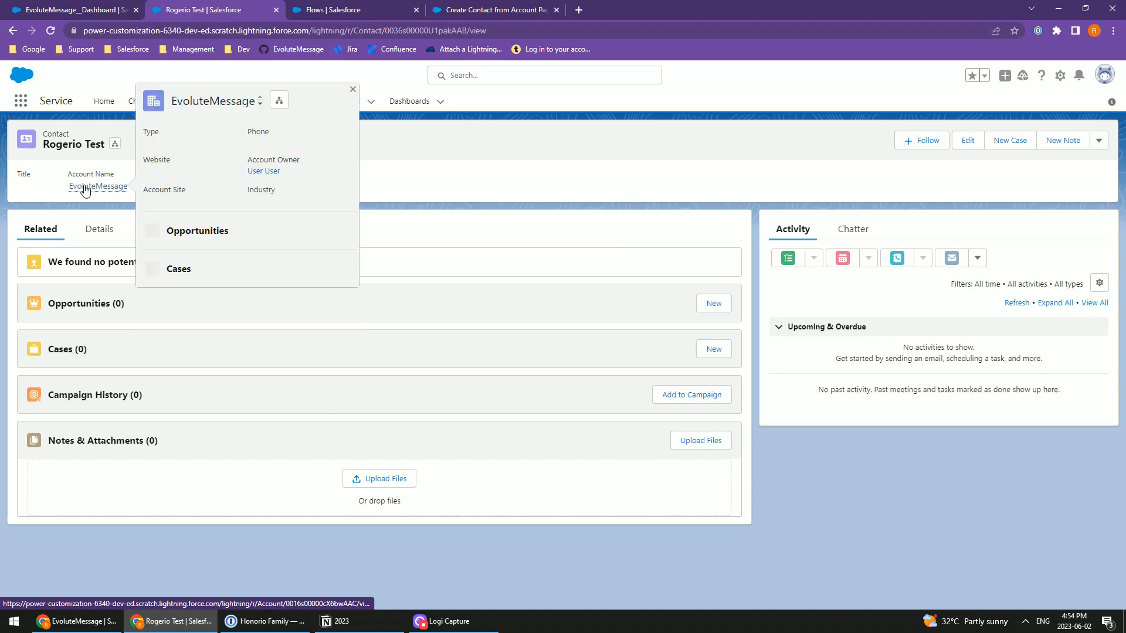
pyautogui.click(85, 187)
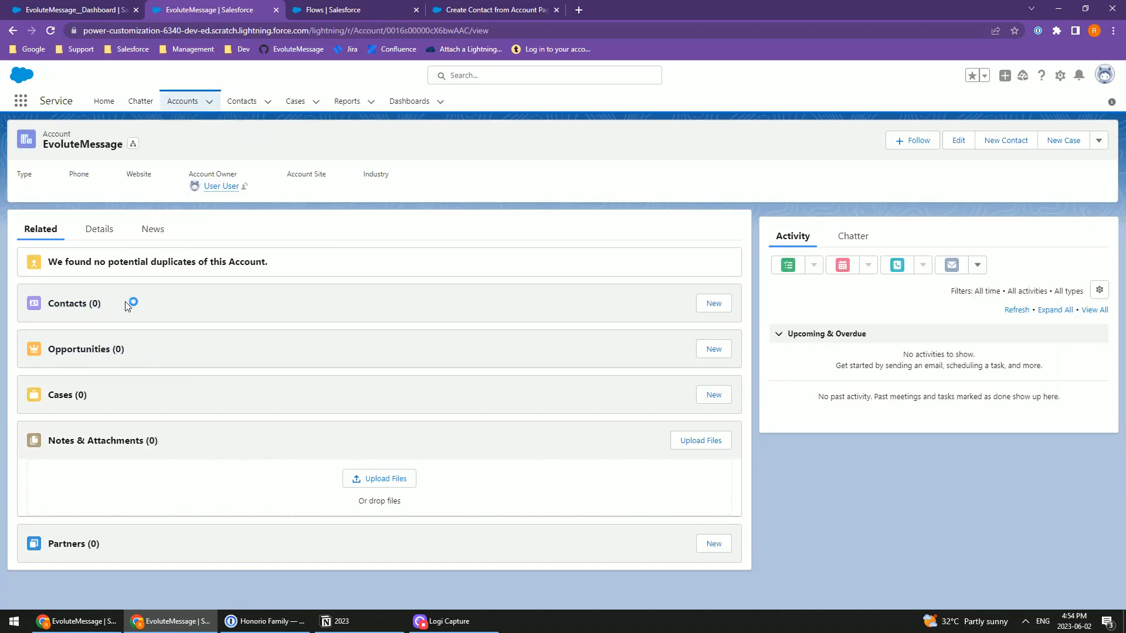
pyautogui.click(50, 30)
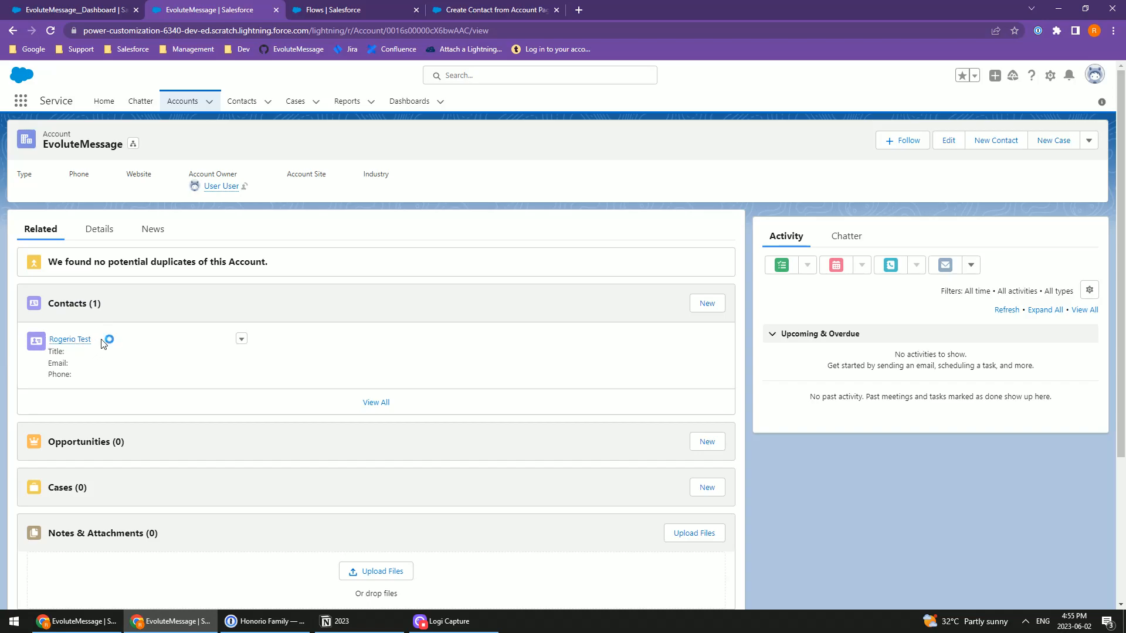
# Delete the related contact from the EvoluteMessage account and reload the page to check the pop-up.
pyautogui.click(242, 340)
pyautogui.click(272, 381)
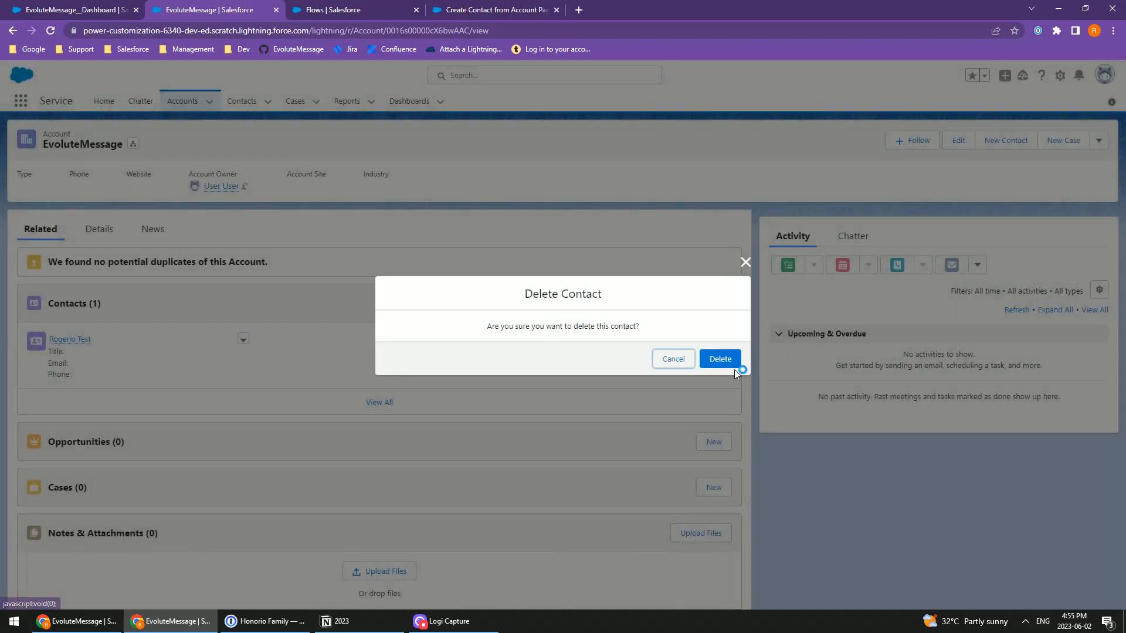
pyautogui.click(727, 359)
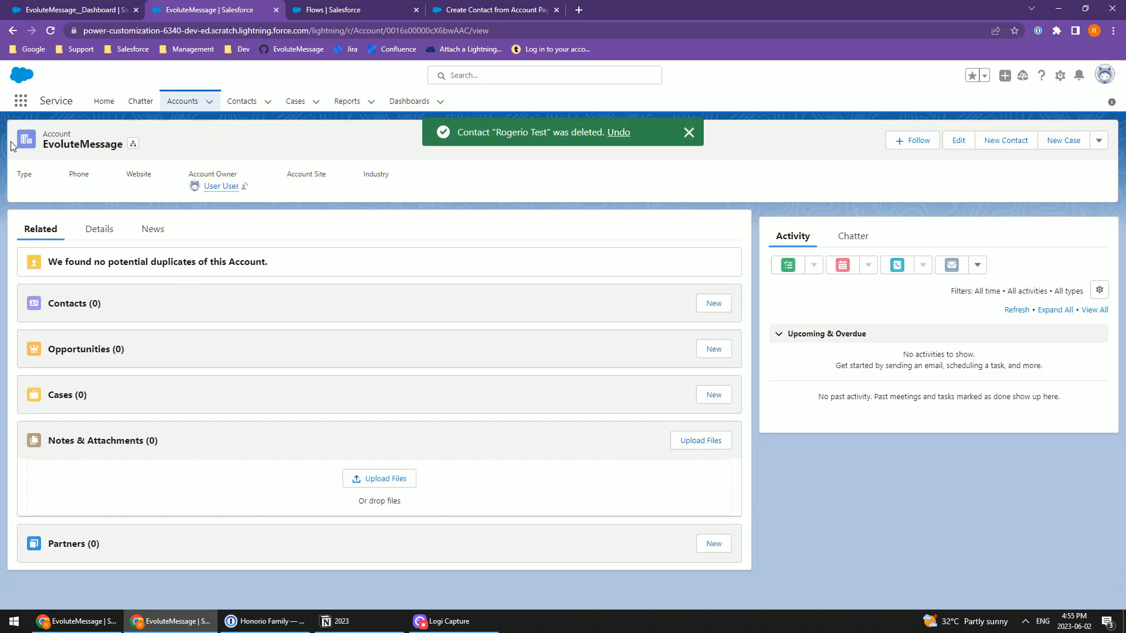
pyautogui.click(51, 31)
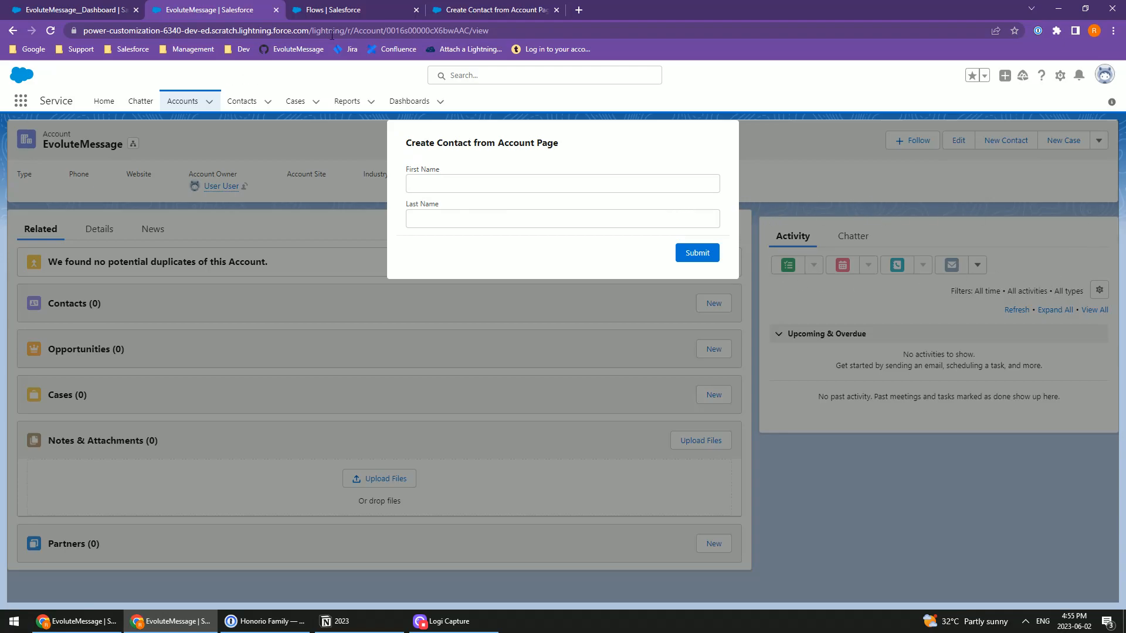
# Go back to the EvoluteMessage builder, enable Inline Message for Create Fast Contact, and publish the message.
pyautogui.click(344, 13)
pyautogui.click(223, 10)
pyautogui.click(65, 10)
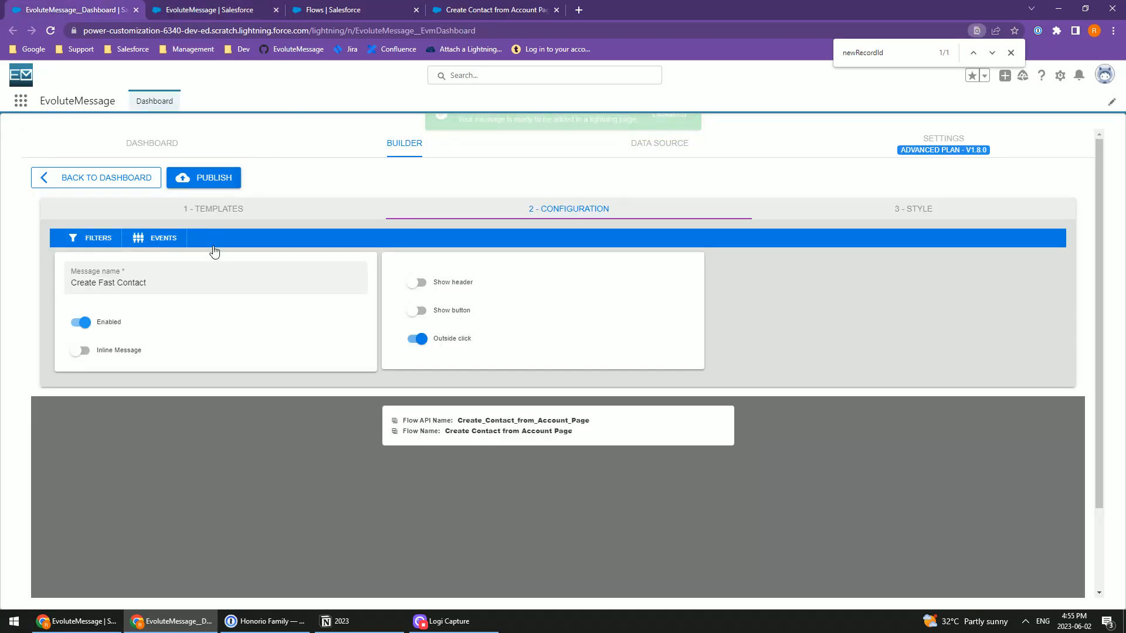
pyautogui.click(80, 354)
pyautogui.click(202, 181)
# Reload the EvoluteMessage account page and submit the inline flow with first name Test and last name Test33.
pyautogui.click(180, 10)
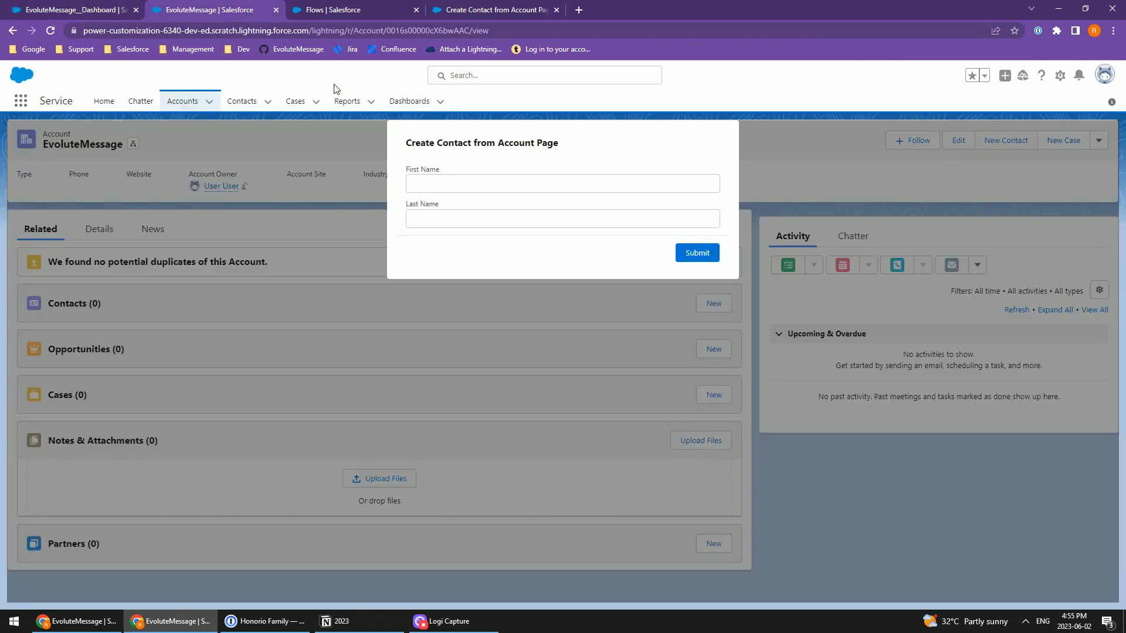
pyautogui.click(49, 31)
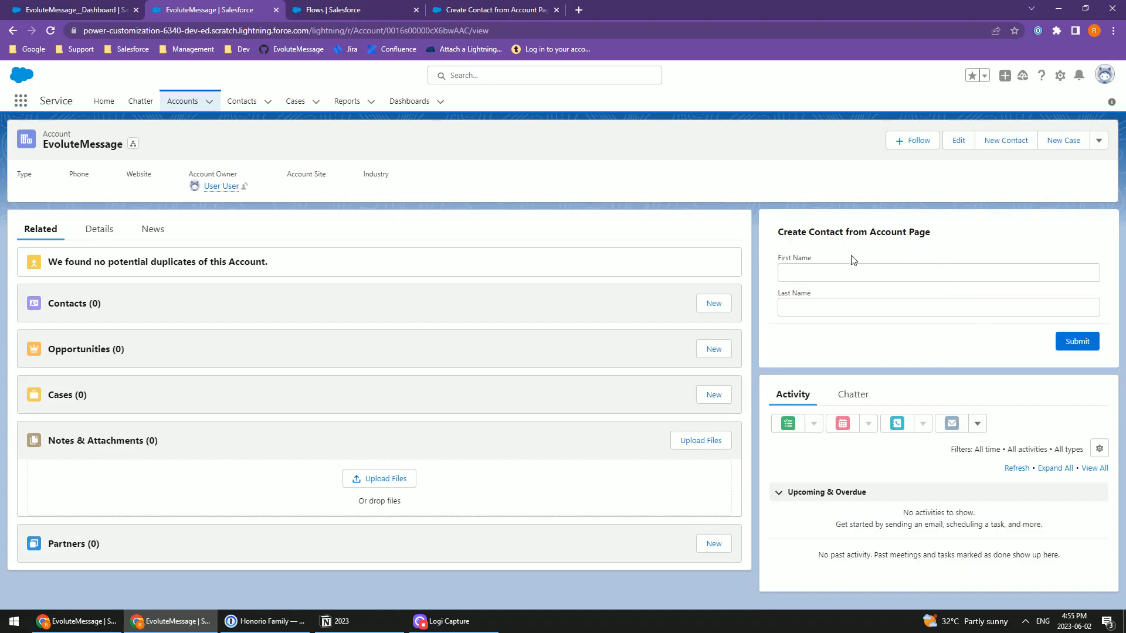
pyautogui.click(820, 273)
pyautogui.click(823, 303)
pyautogui.write('Test33')
pyautogui.click(1077, 341)
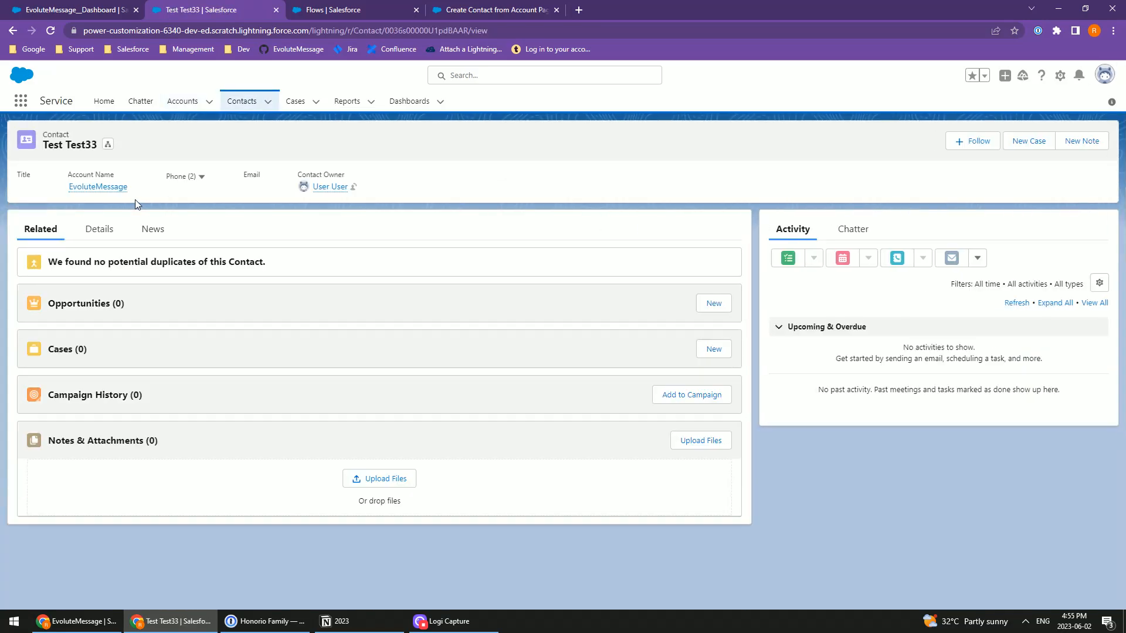
# Return to the EvoluteMessage account, check the reloaded page for the inline flow, and delete the Test Test33 contact.
pyautogui.click(112, 187)
pyautogui.click(50, 30)
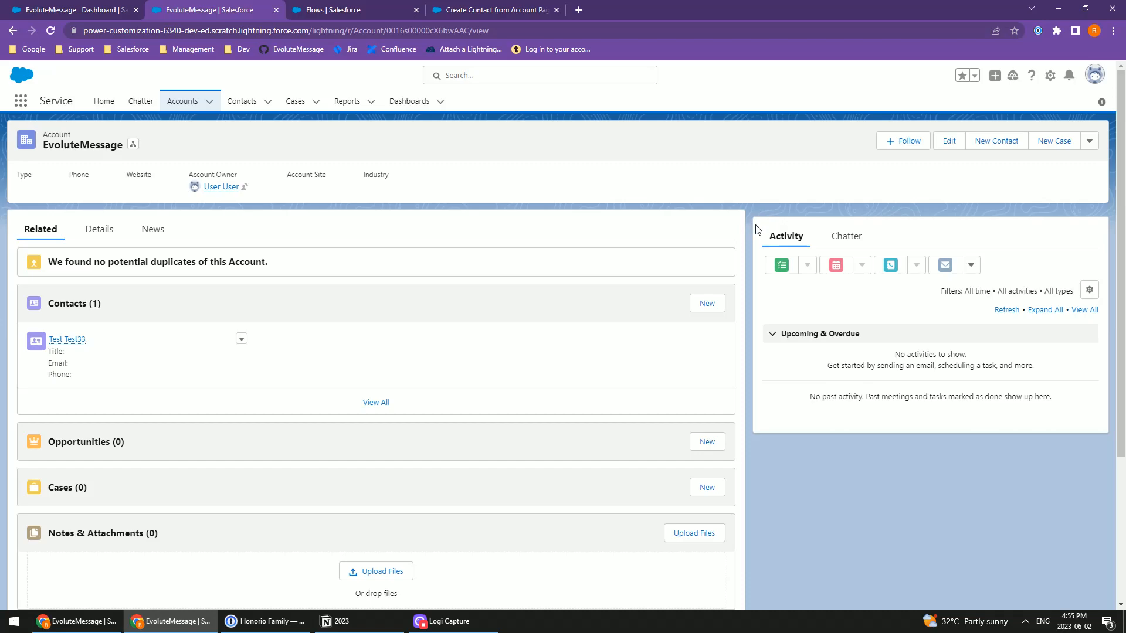
pyautogui.click(241, 339)
pyautogui.click(255, 379)
pyautogui.click(716, 358)
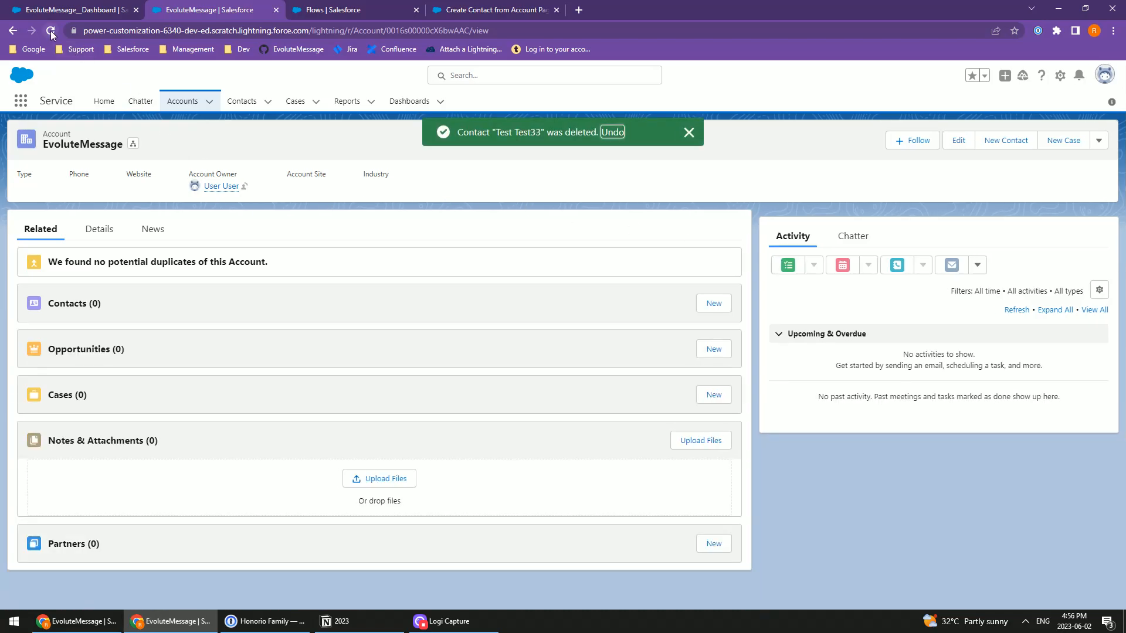
# Reload the EvoluteMessage account page to check for the inline flow now that the account has no contacts.
pyautogui.click(51, 30)
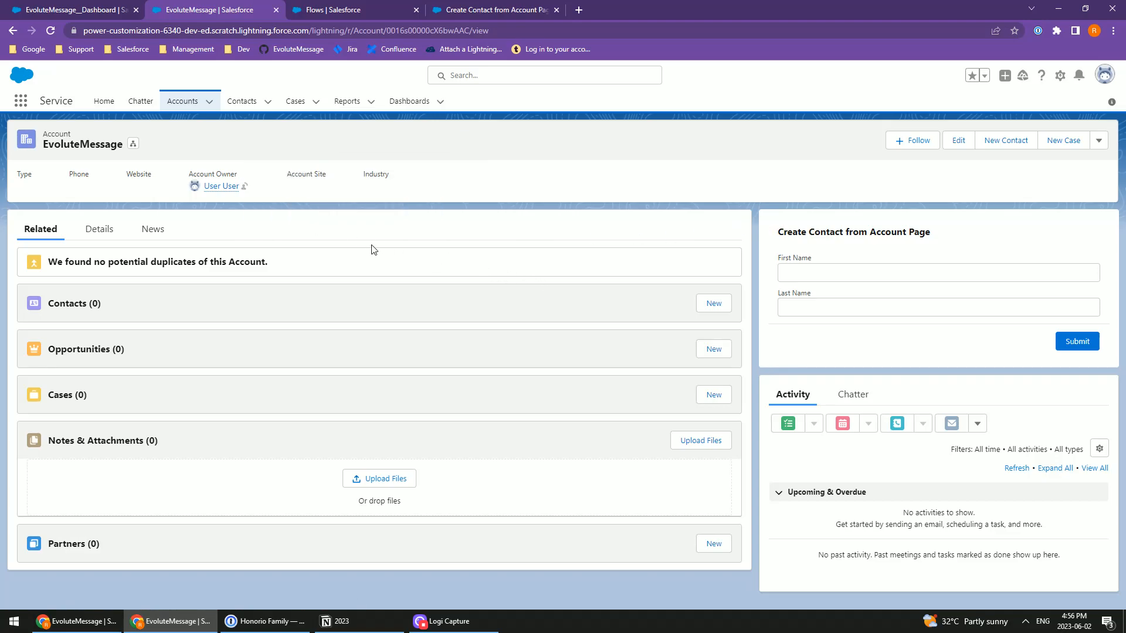
# Switch to the other browser window and open evolutemessage.com in a new tab.
pyautogui.click(91, 620)
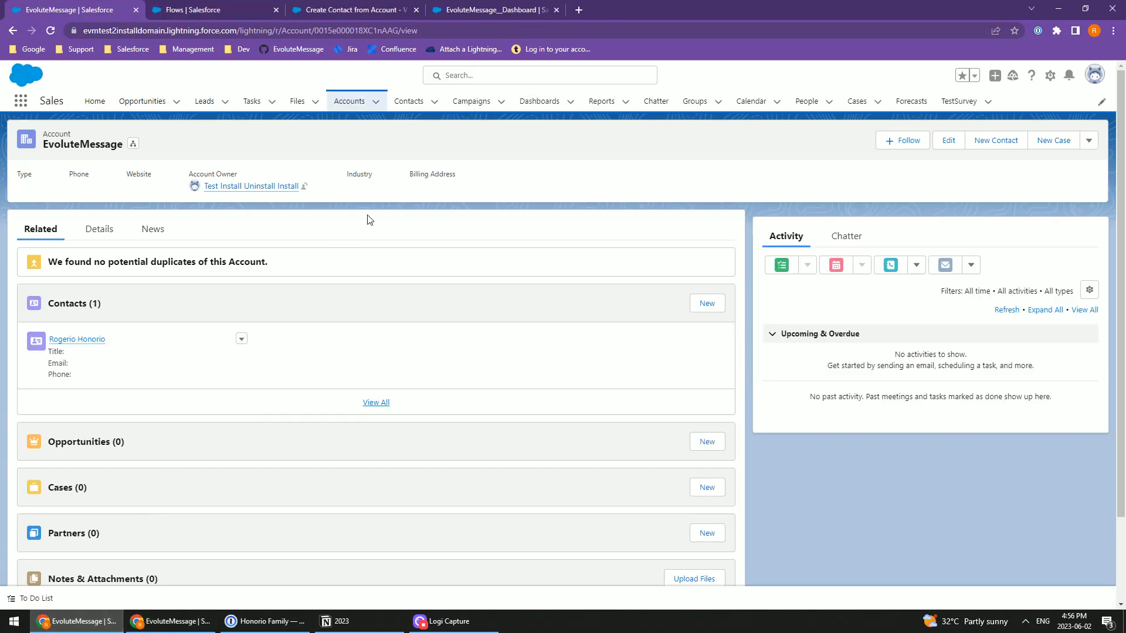
pyautogui.click(579, 10)
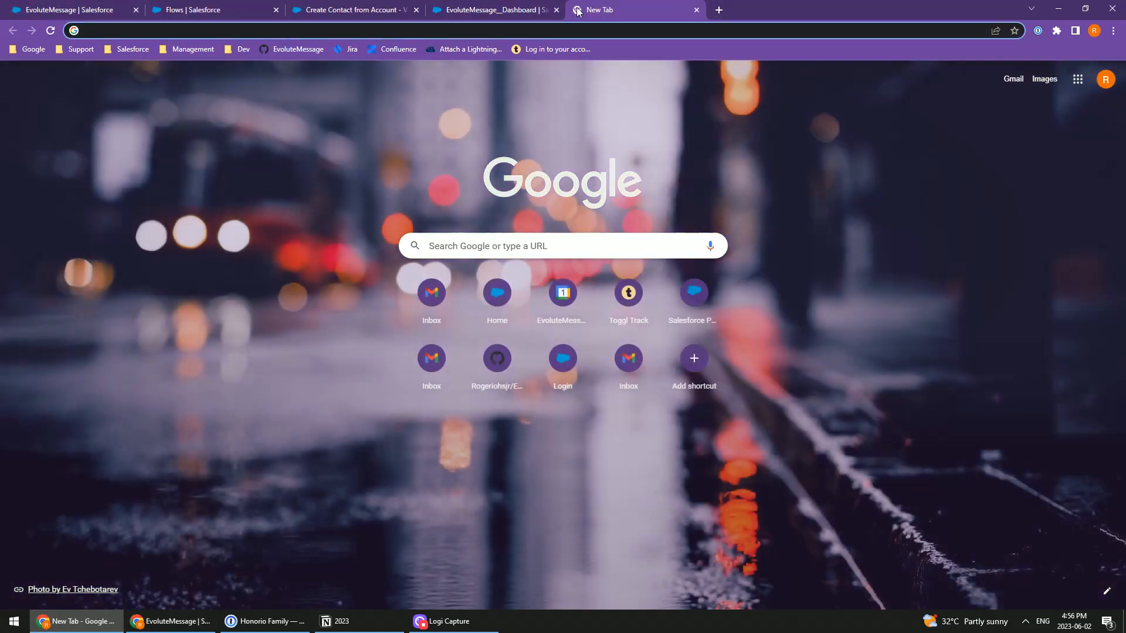
pyautogui.write('www')
pyautogui.press('Return')
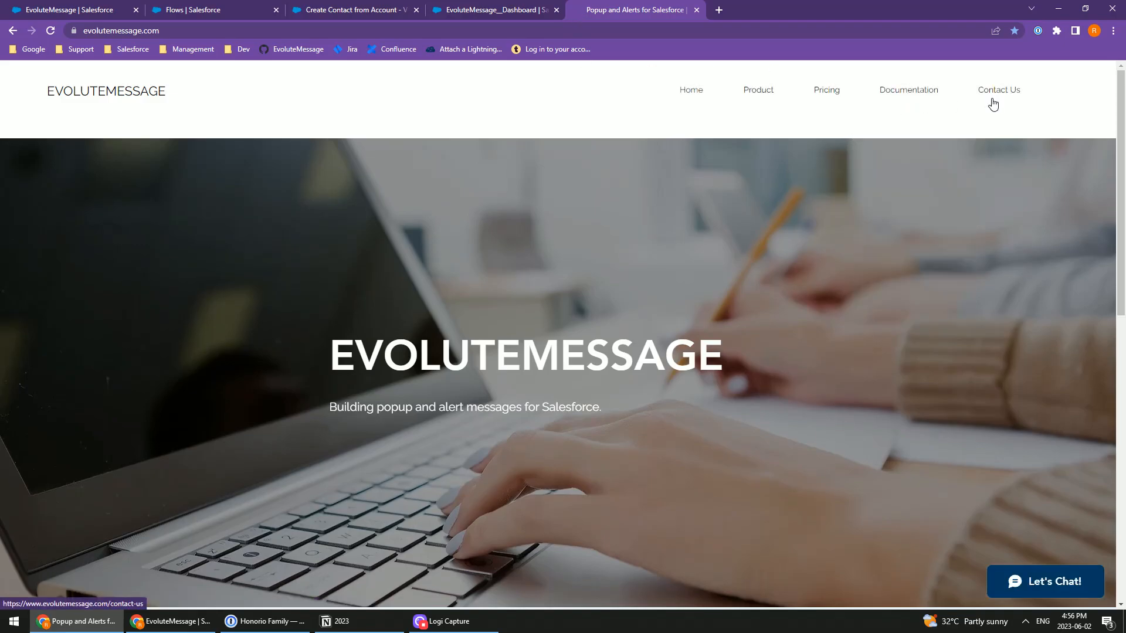
# View the Flow Message documentation on the EvoluteMessage website and open the Contact Us page.
pyautogui.moveTo(936, 99)
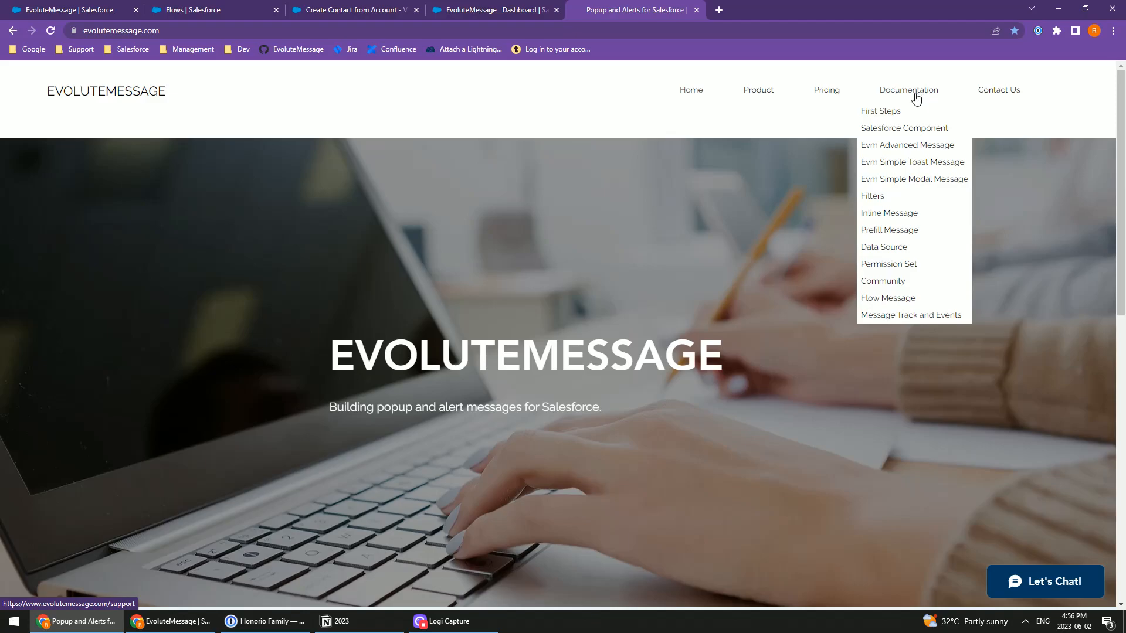
pyautogui.click(888, 299)
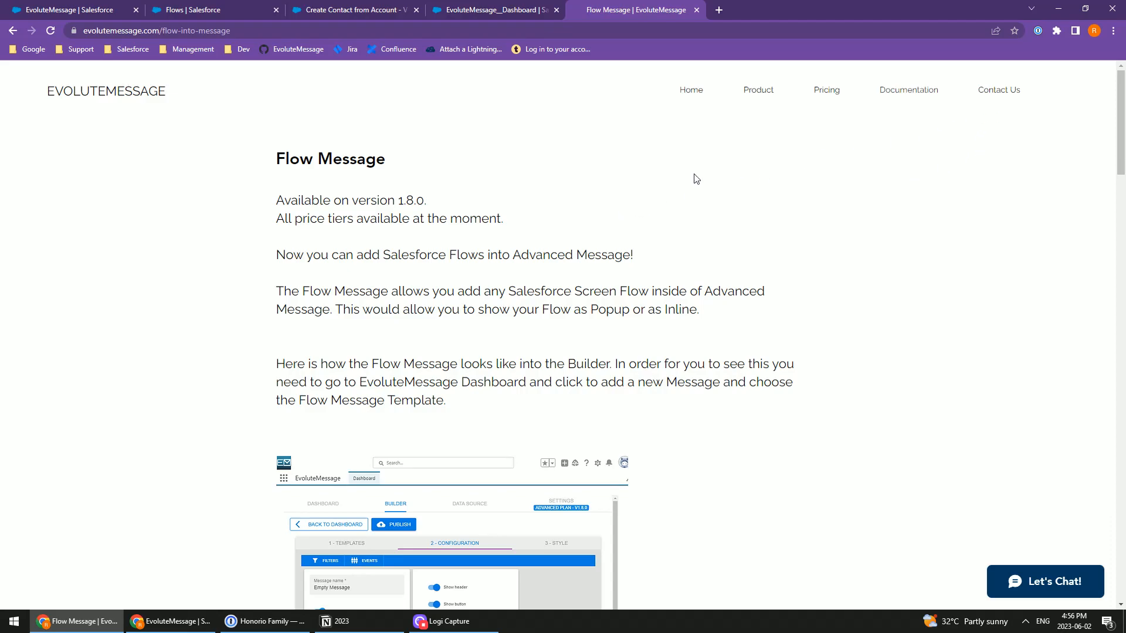
pyautogui.click(995, 94)
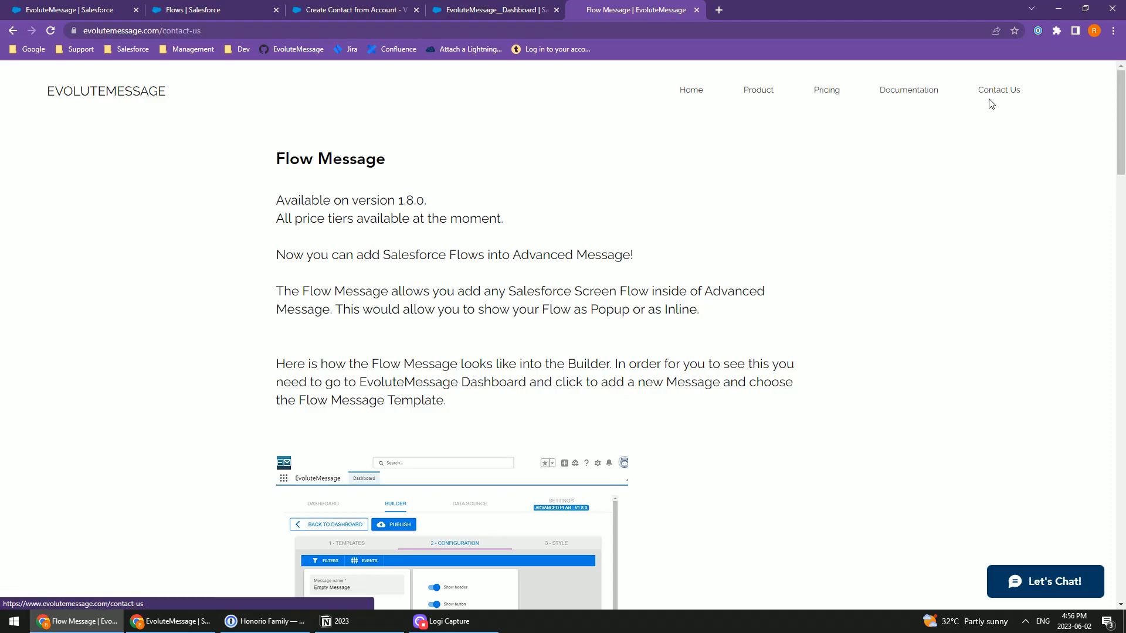